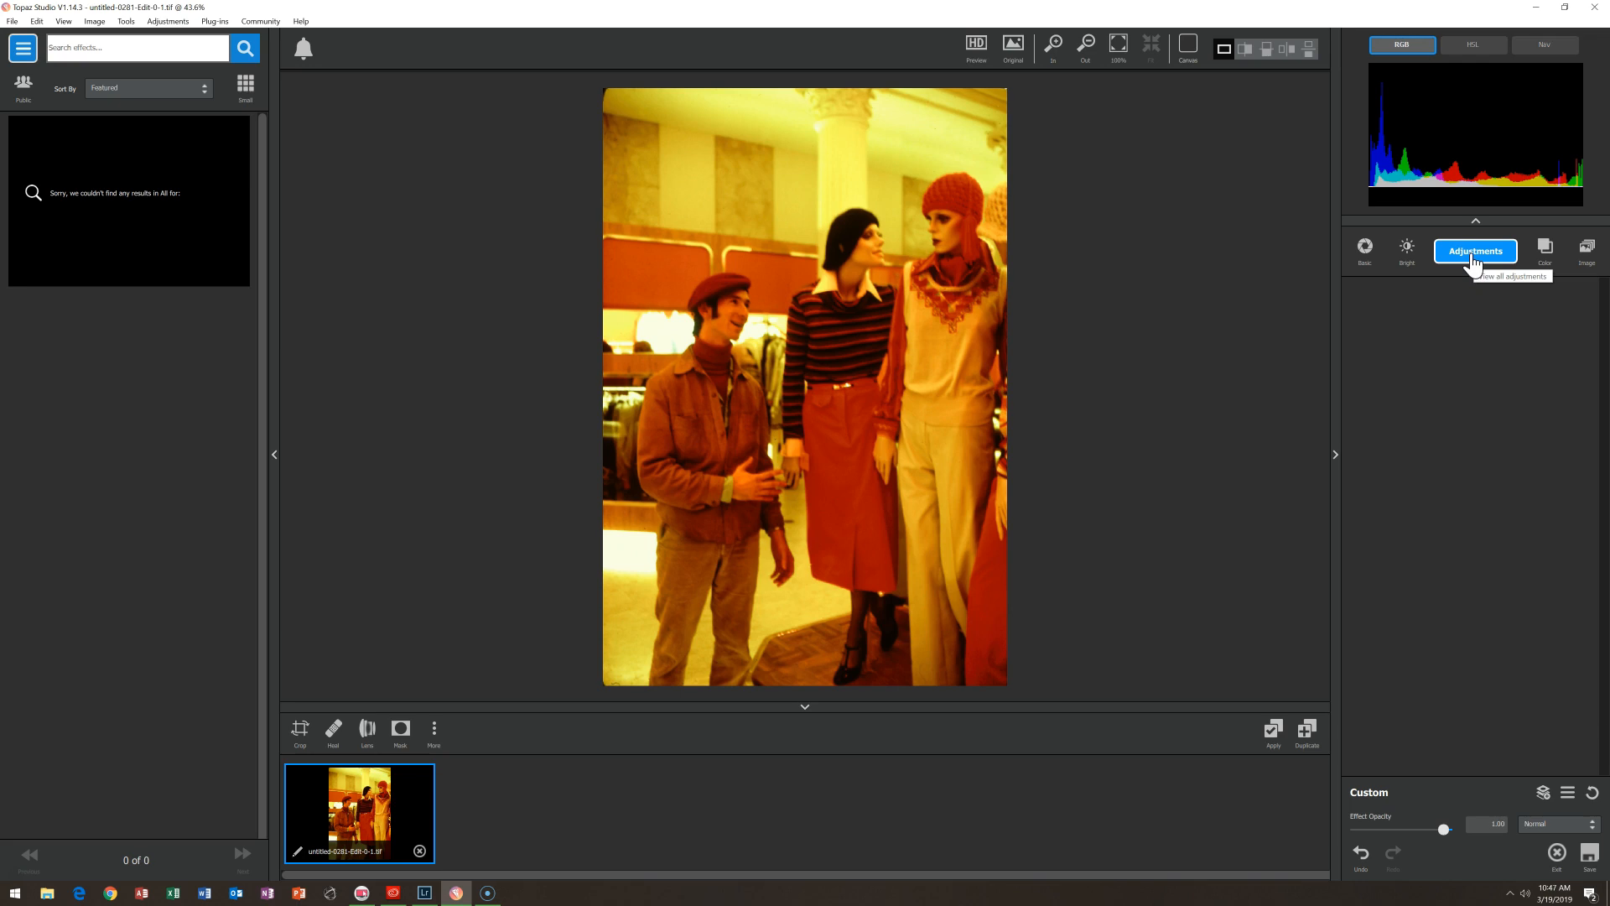
- Add a Basic Adjustment to the photo and check how its settings collapse and expand
click(1474, 259)
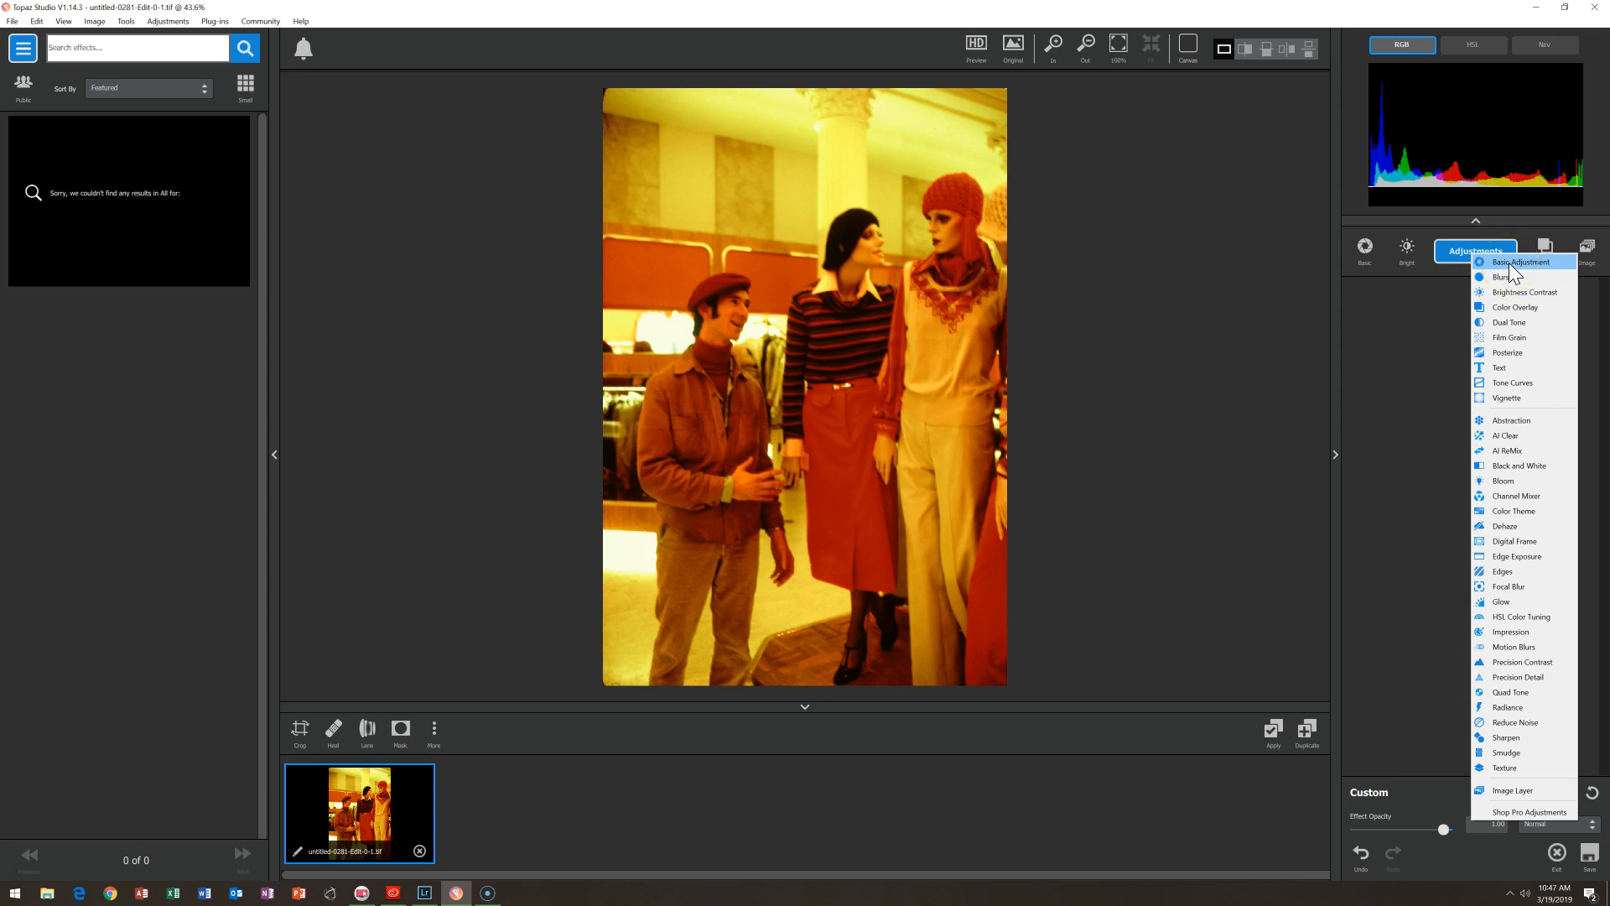
click(1510, 264)
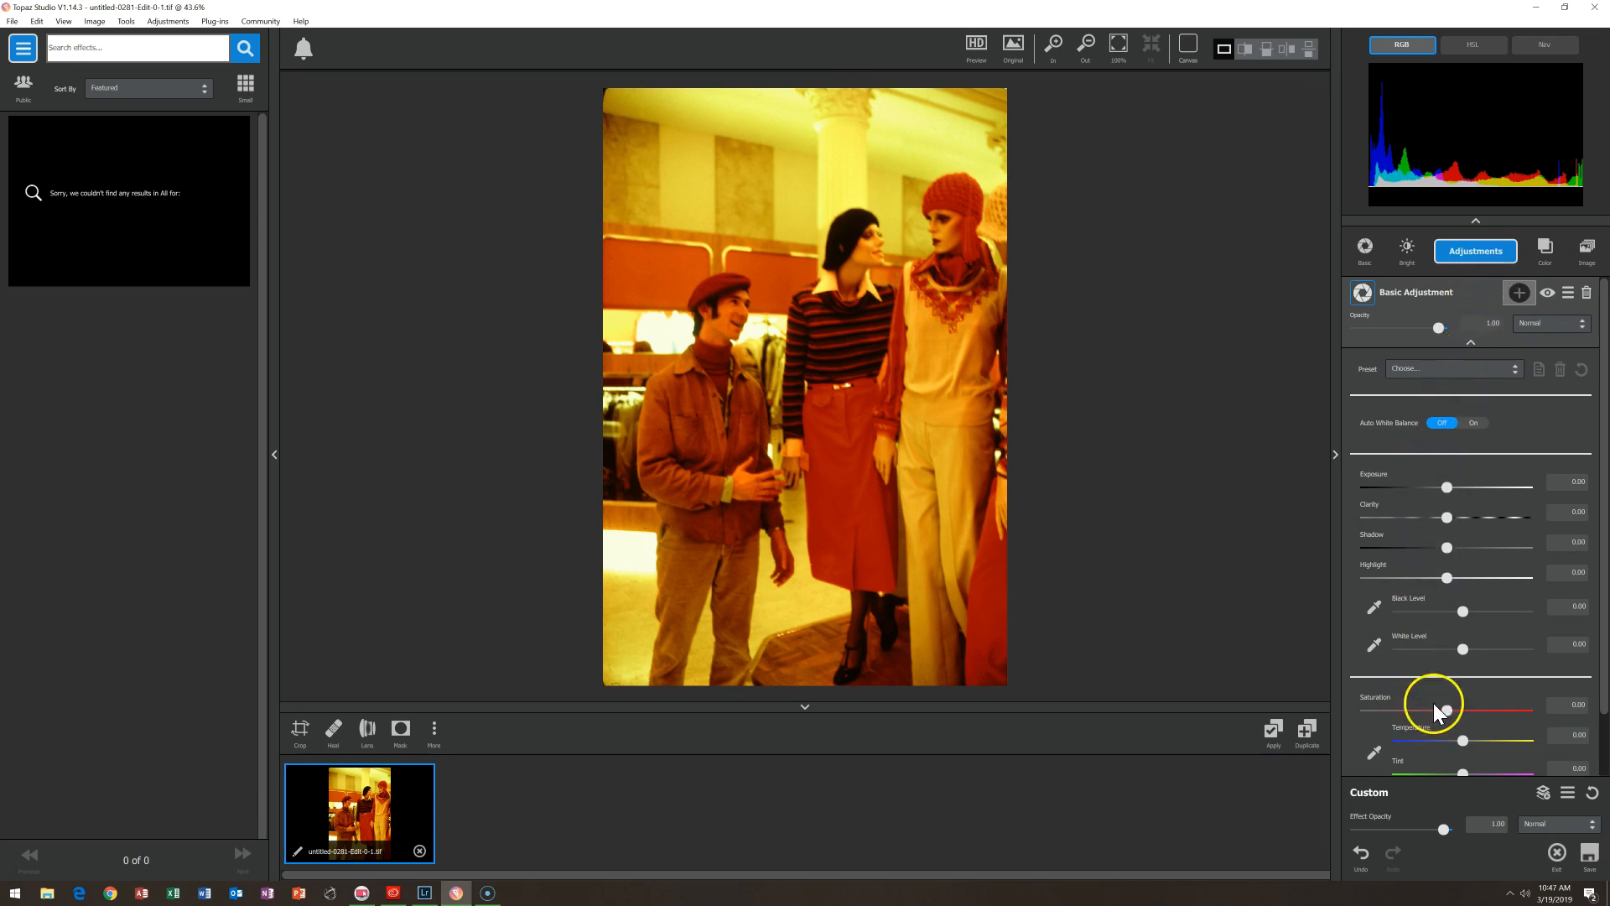
click(1471, 343)
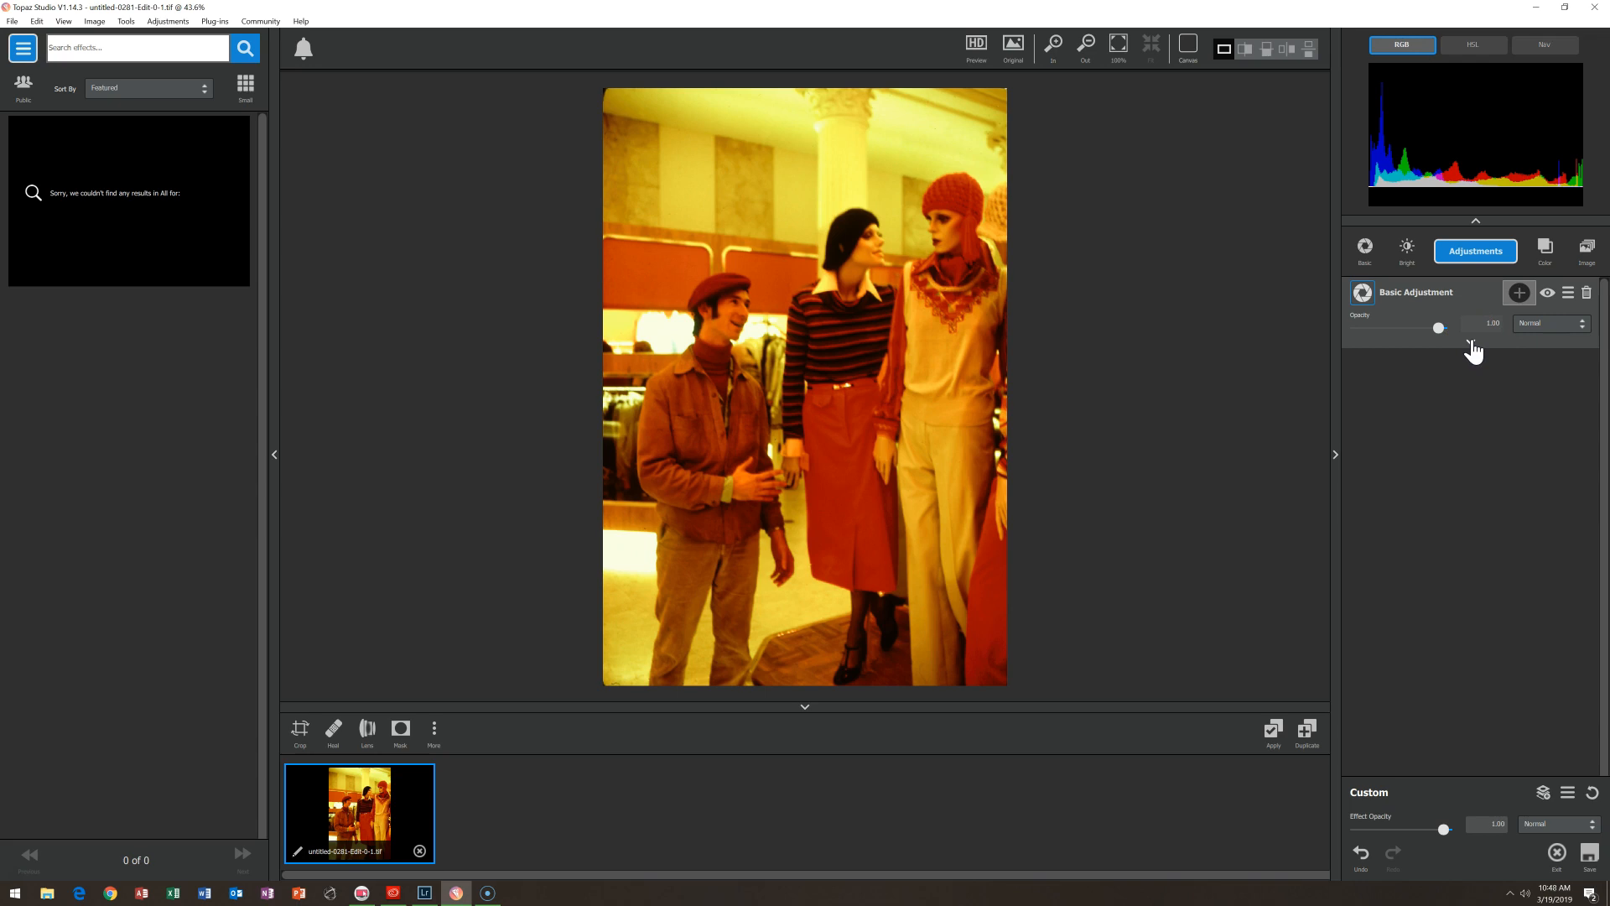
click(1472, 343)
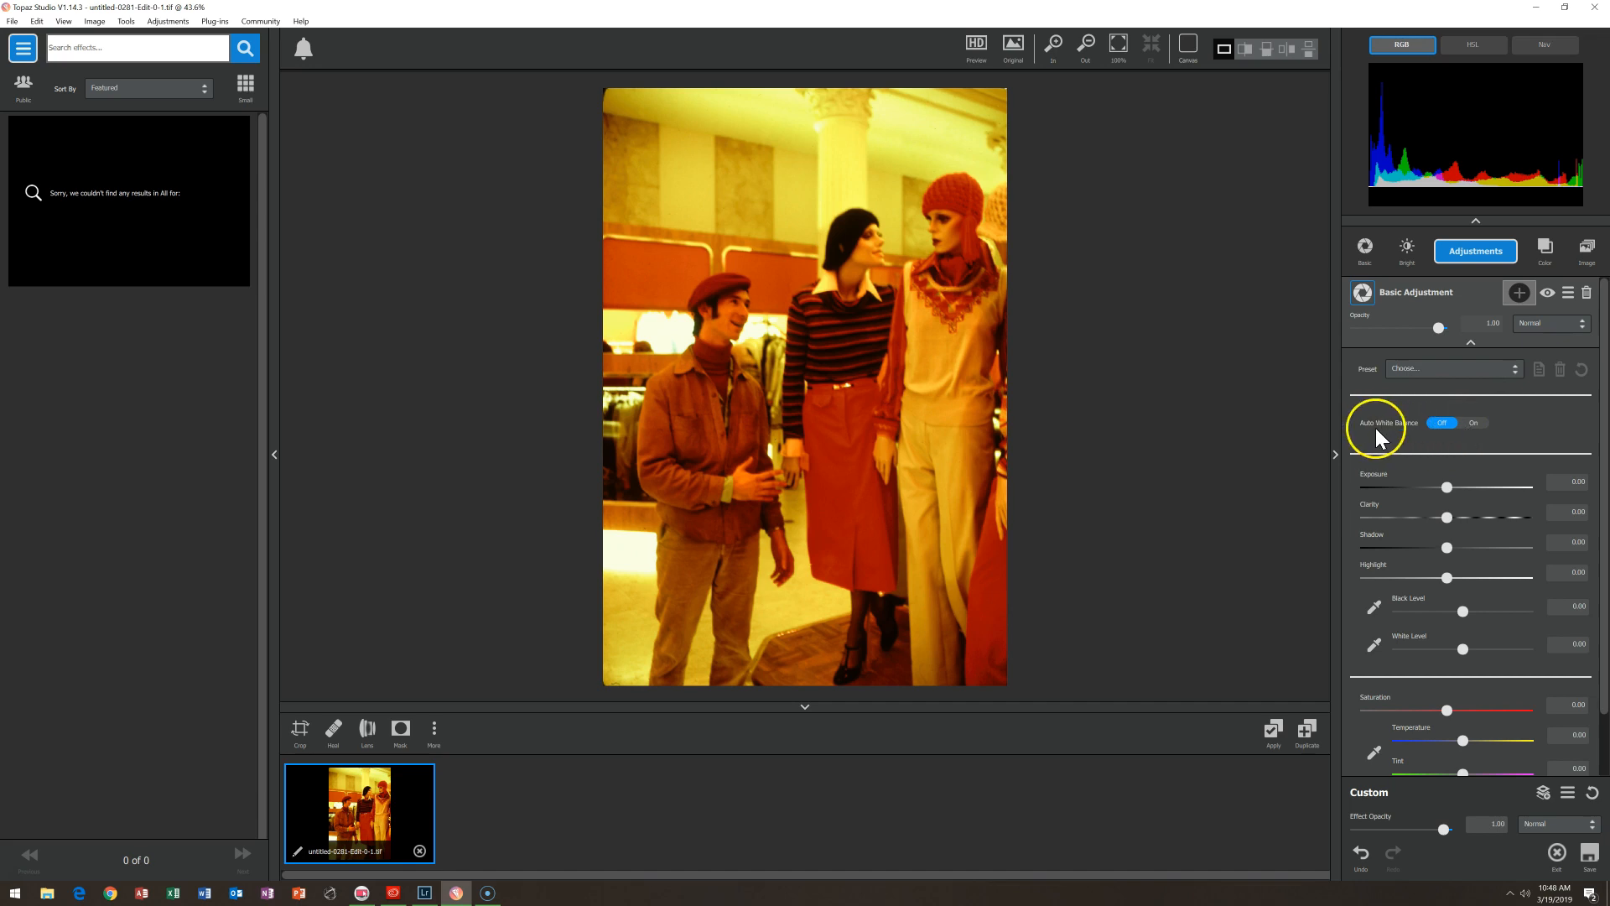
- Turn on Auto White Balance, lower the saturation to about -0.29, and apply the correction as a new image
click(1474, 423)
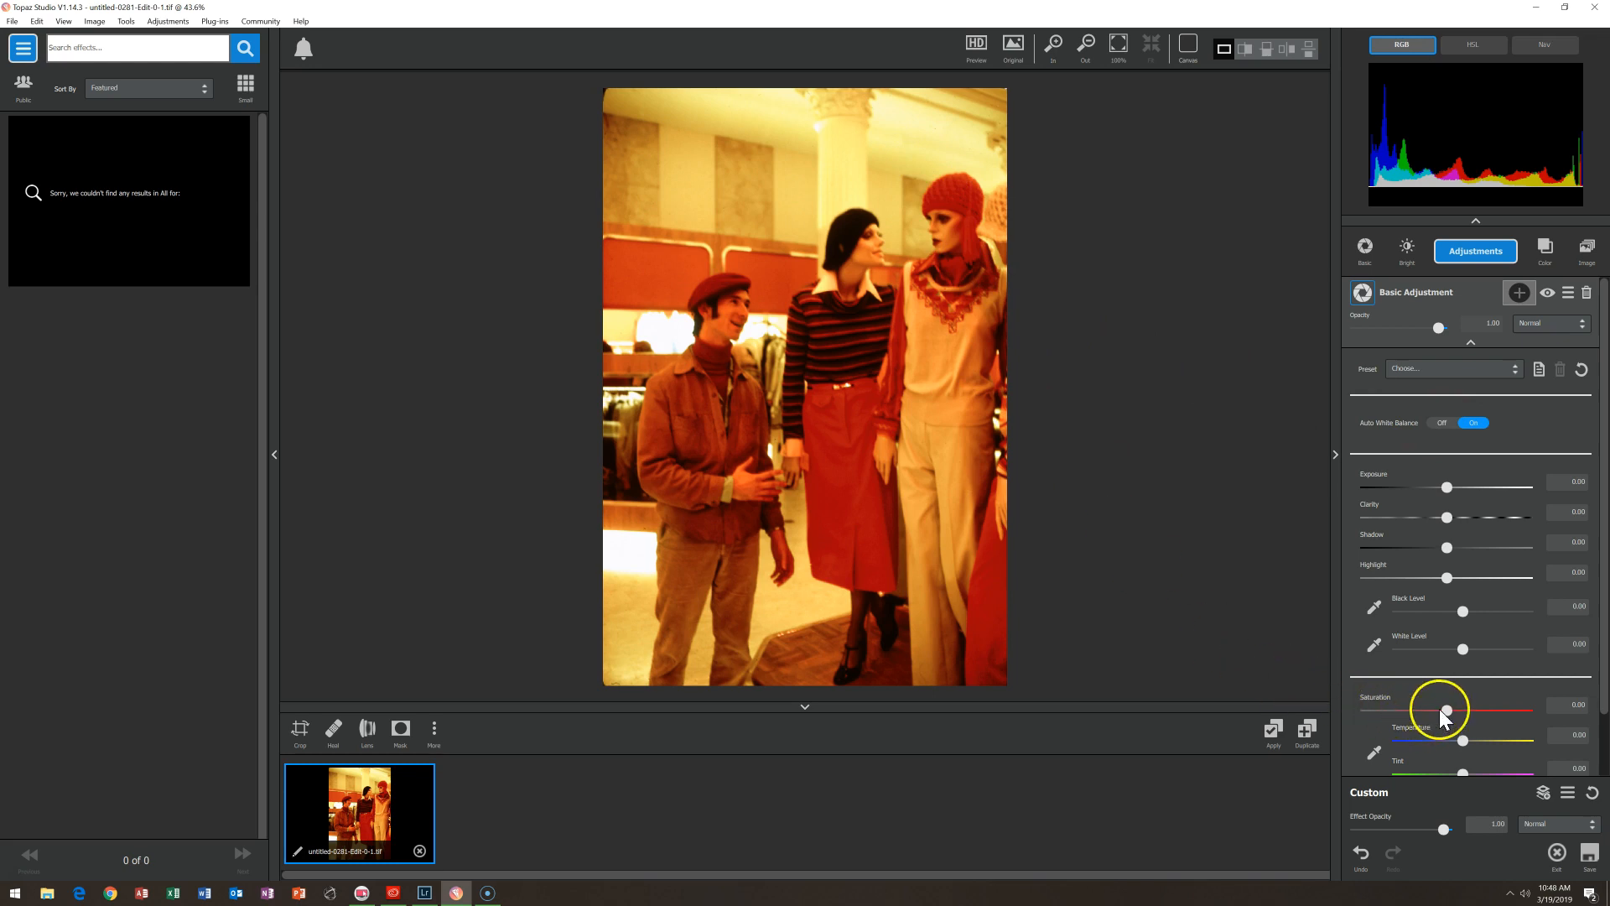
drag(1442, 706, 1422, 702)
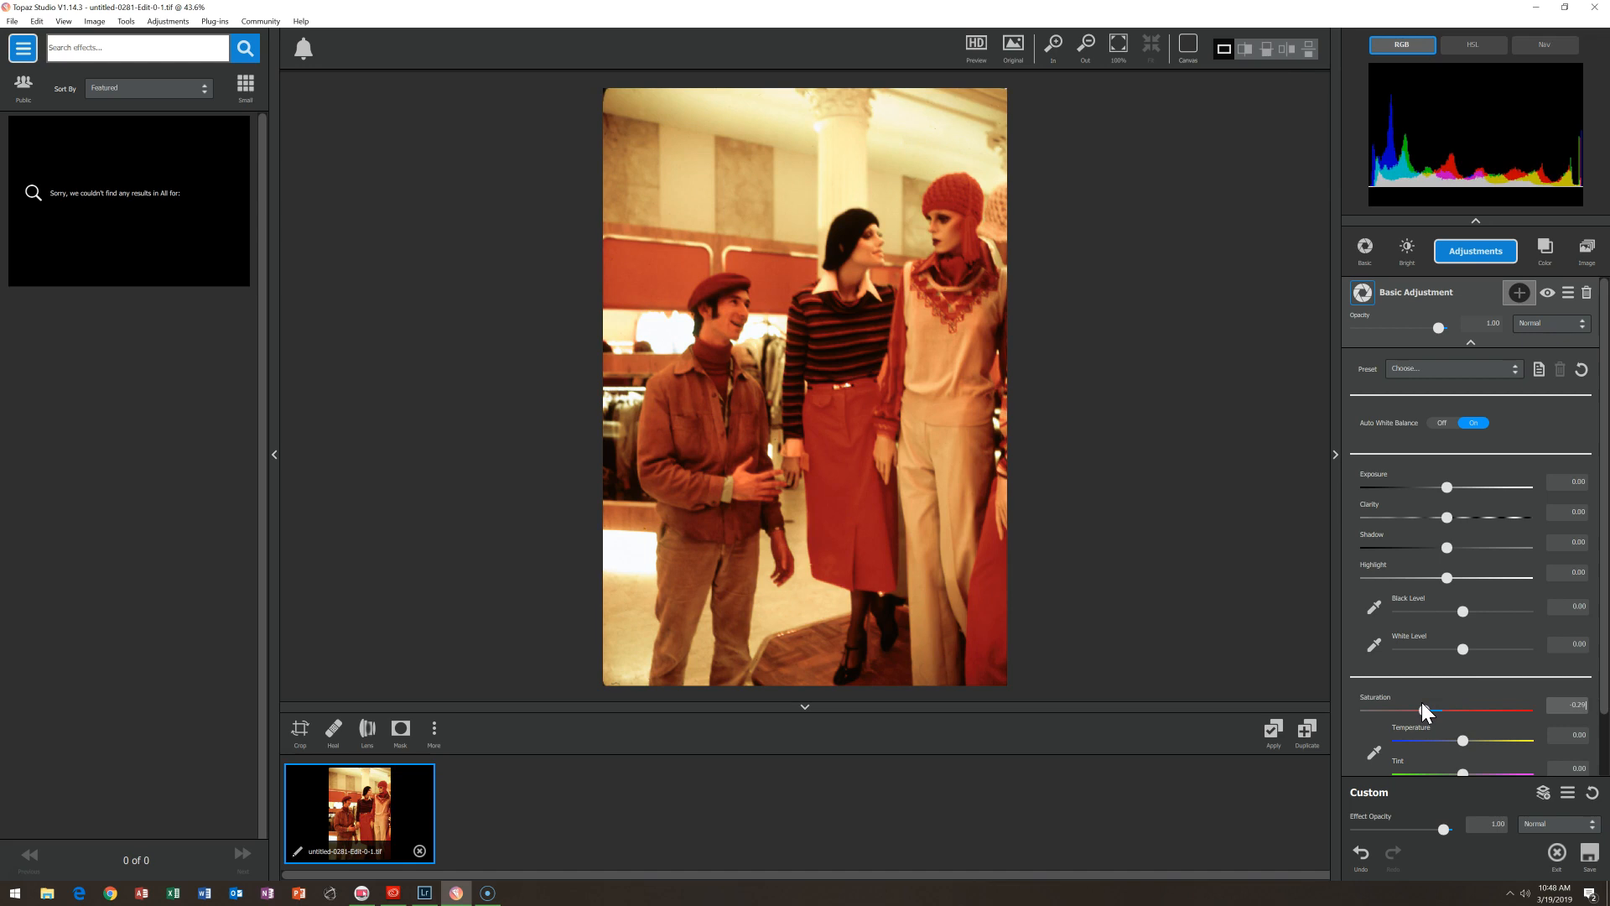
drag(1421, 702, 1420, 702)
click(1274, 732)
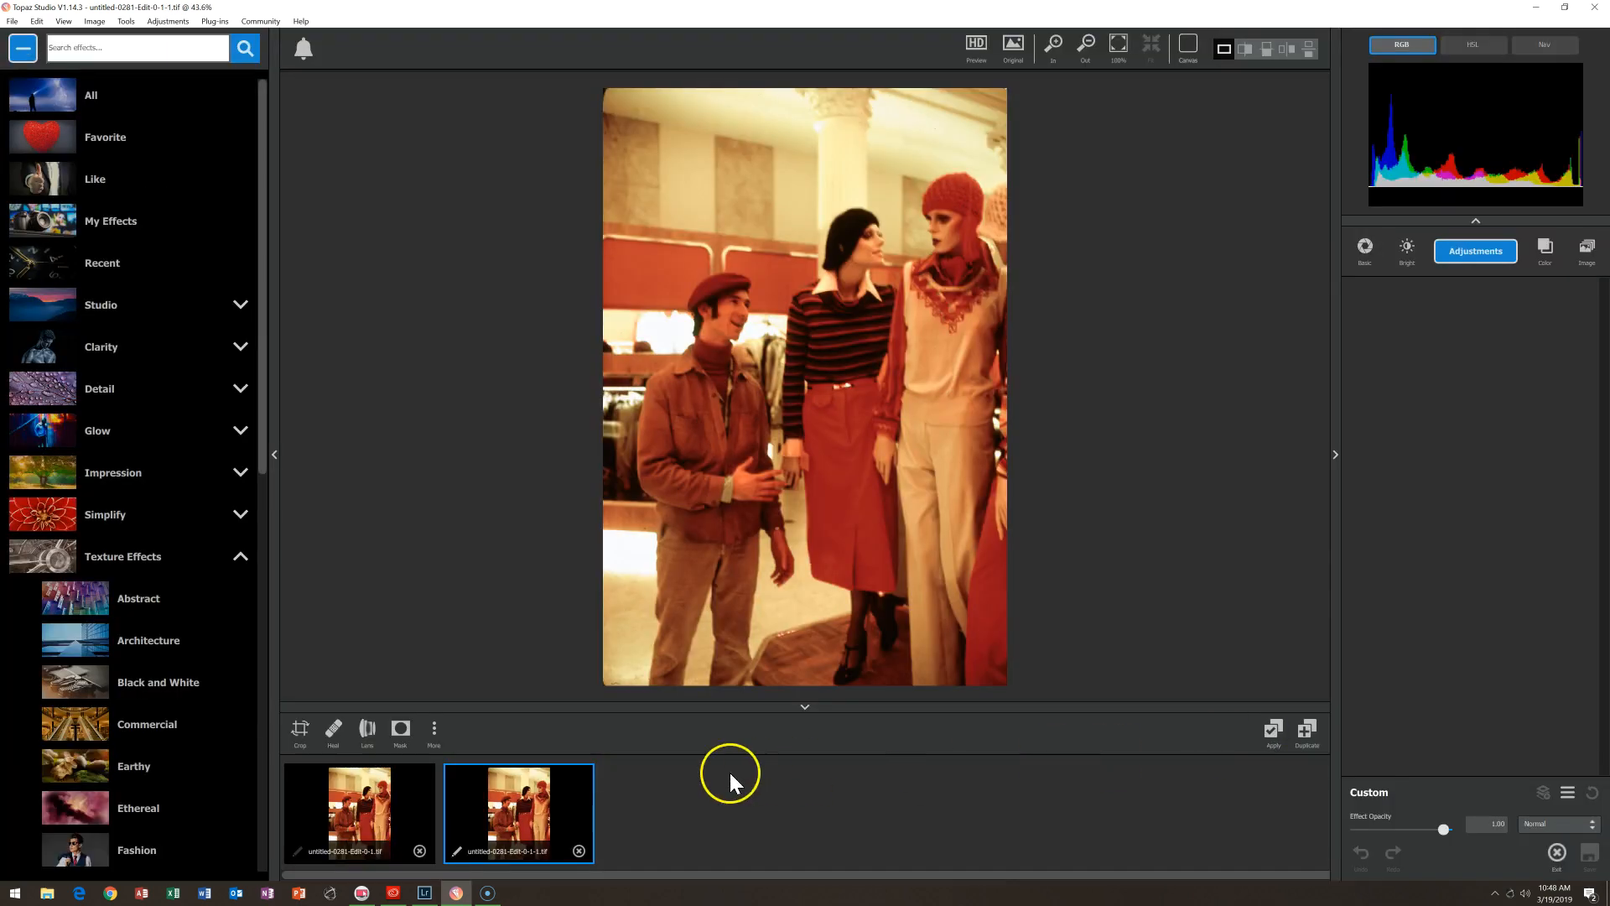
- Remove the Basic Adjustment from the original photo and duplicate the uncorrected image
click(411, 806)
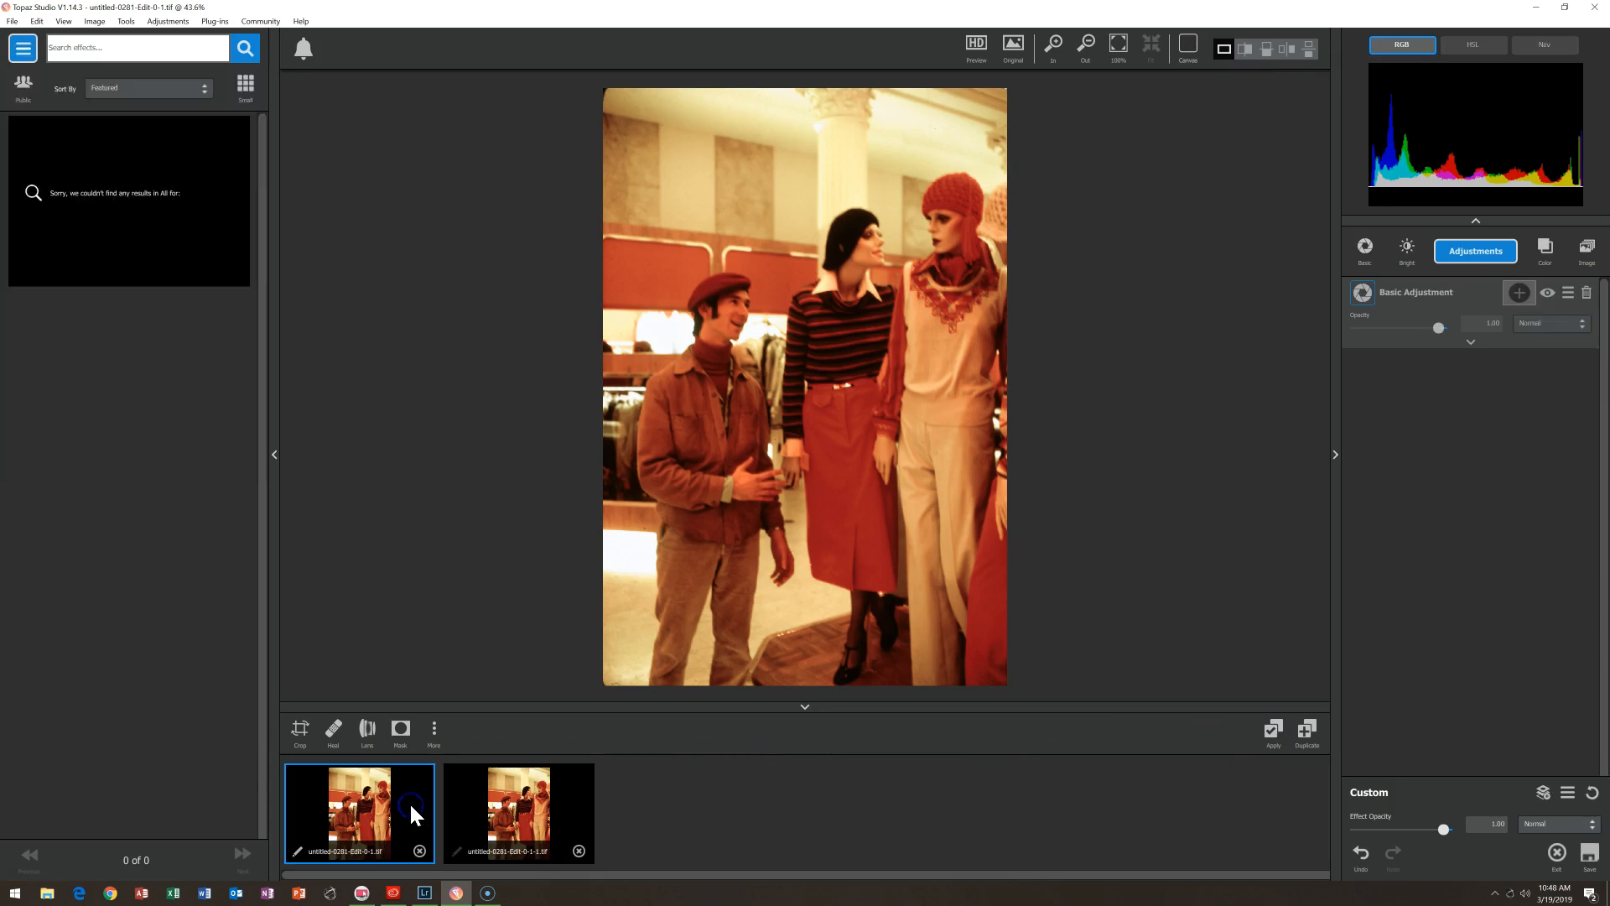
click(1585, 292)
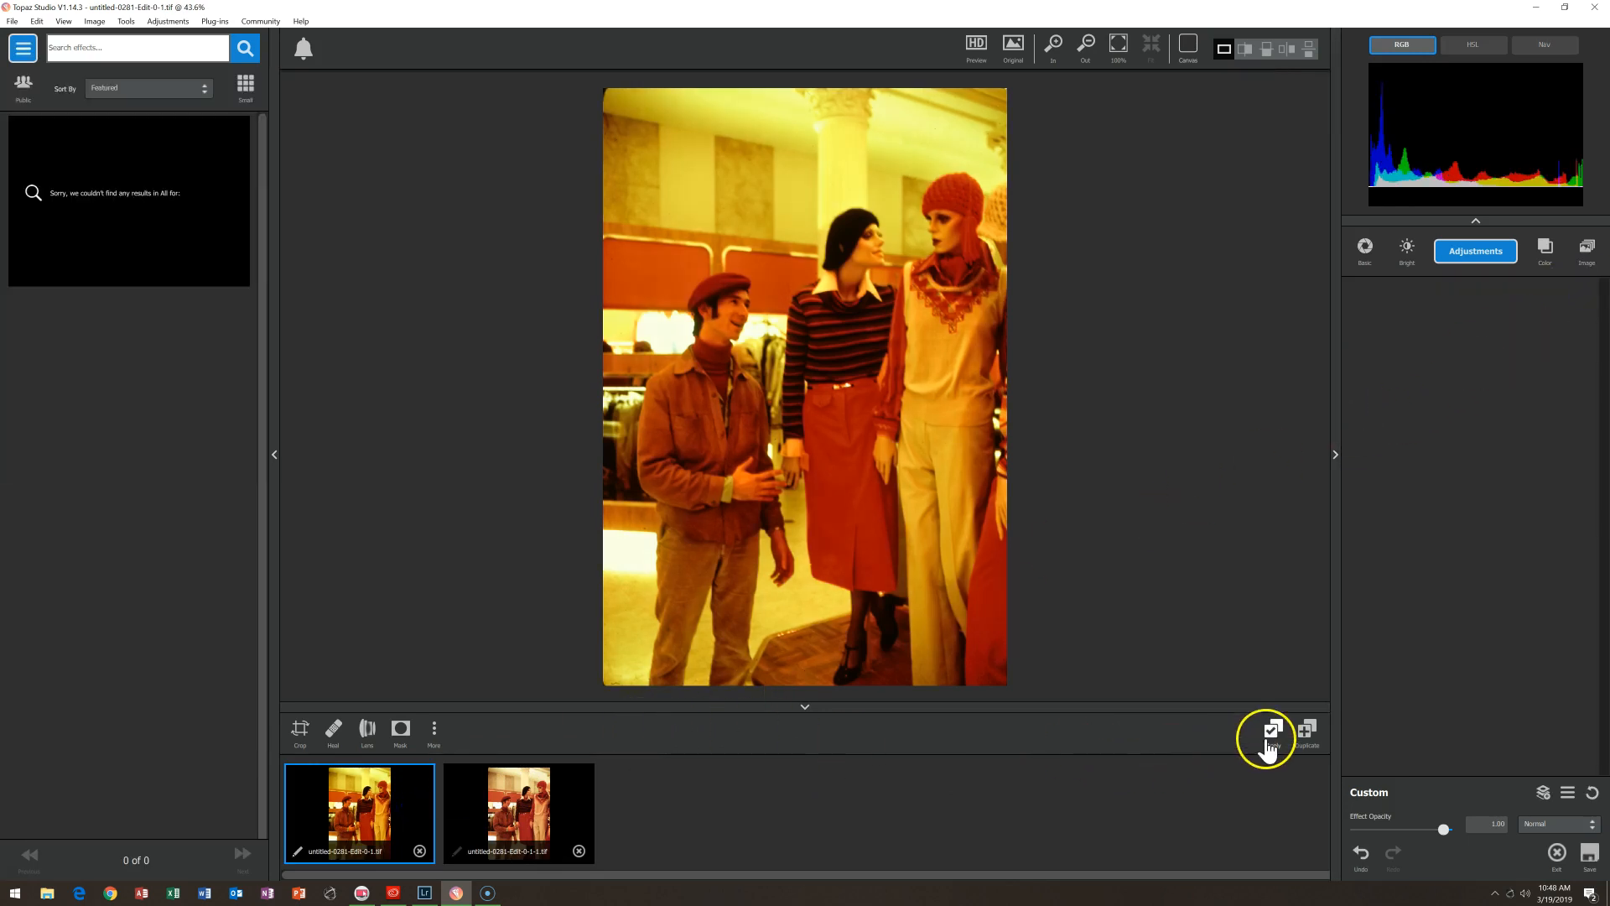
click(1305, 731)
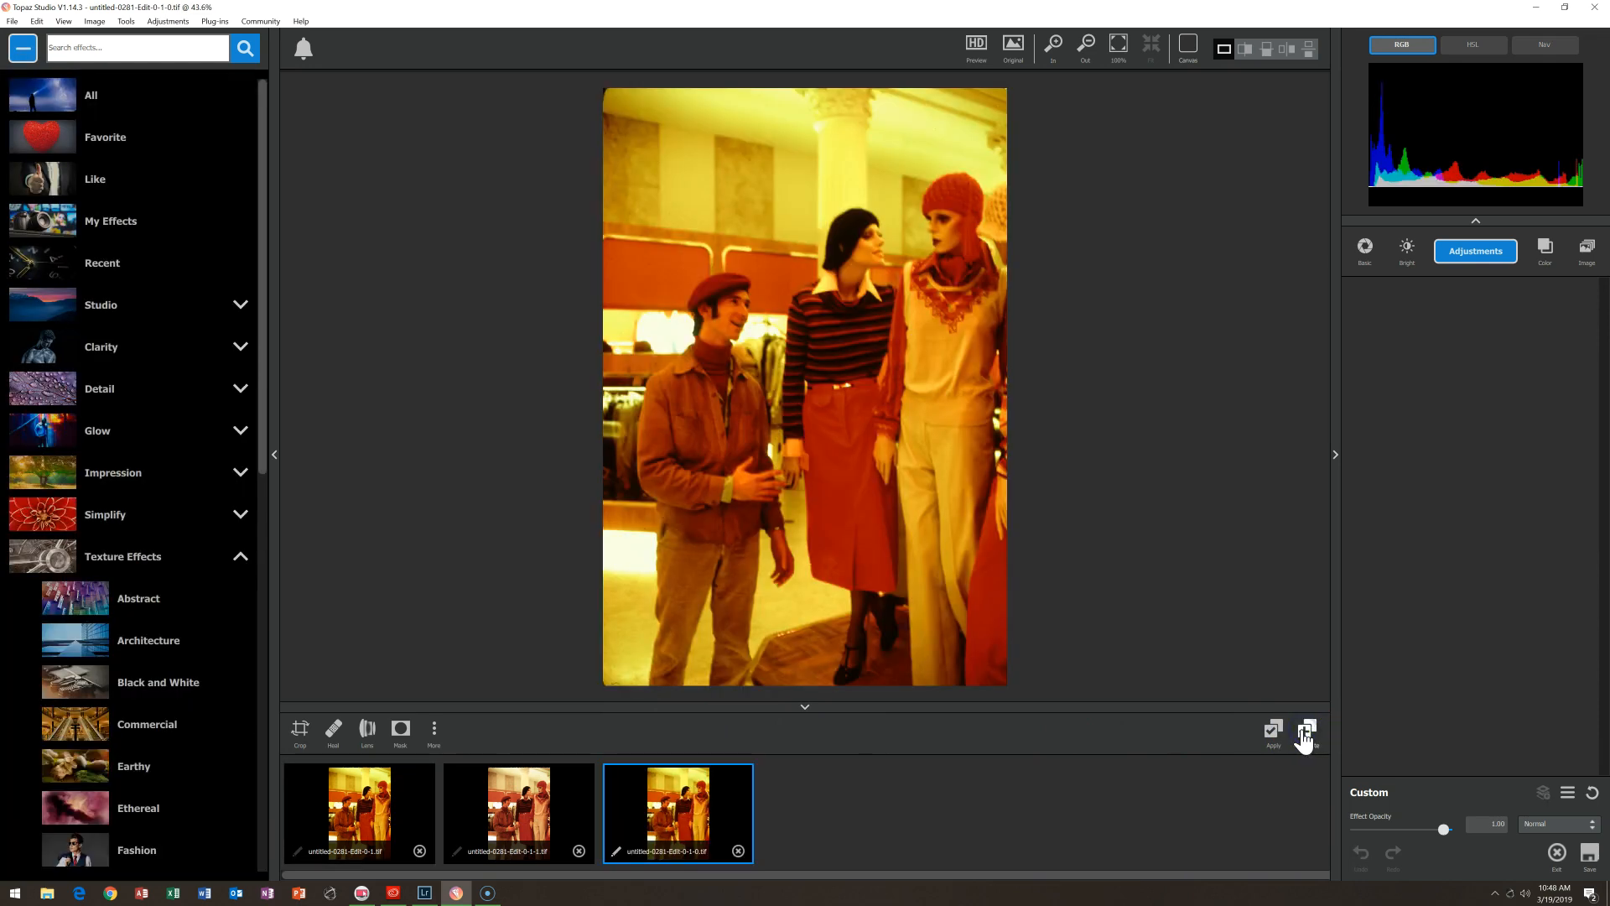
- Add a Basic Adjustment to the duplicate and correct its temperature and tint by sampling neutral areas near the column top and black hat
click(1470, 251)
click(1493, 267)
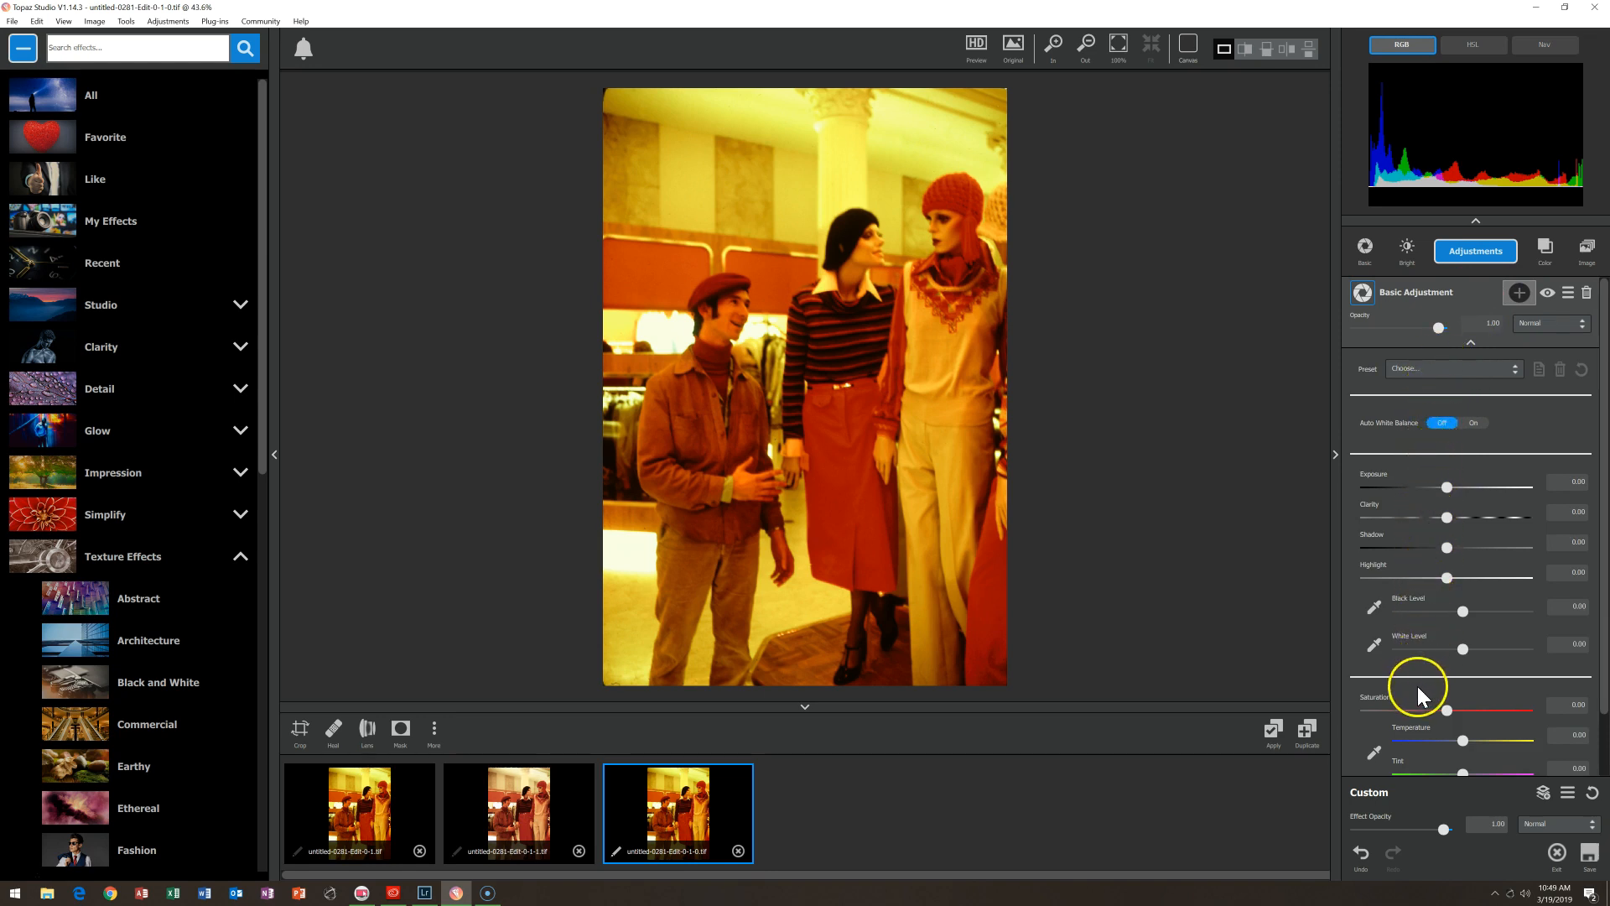
click(1375, 755)
click(877, 106)
click(860, 252)
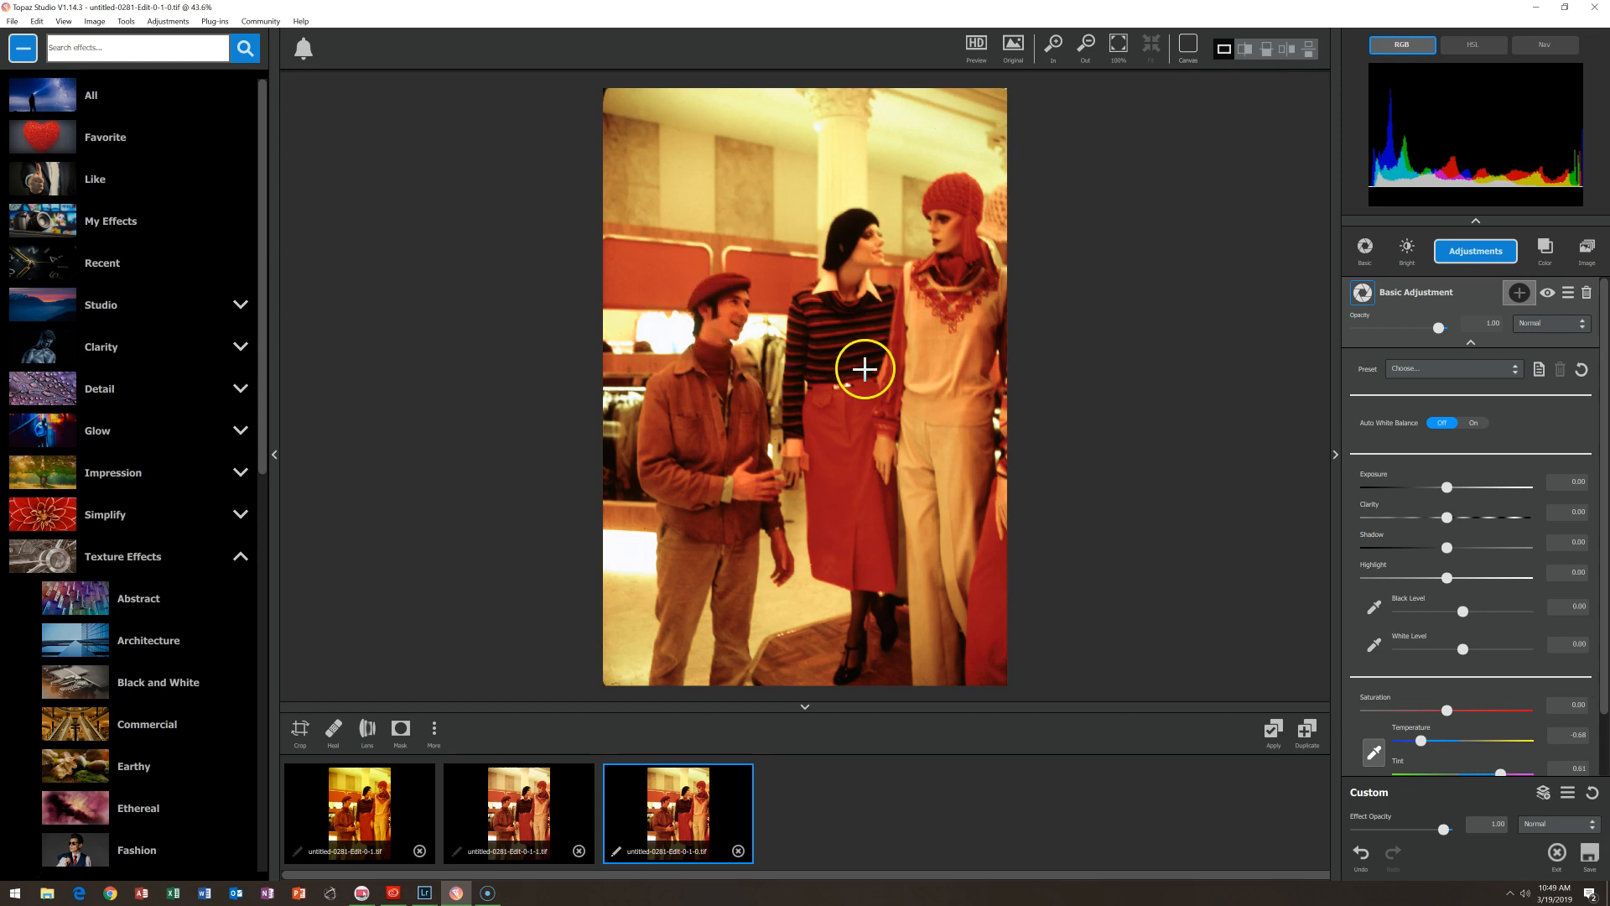
- Lower the duplicate's saturation to about -0.12 and compare it with the auto-white-balanced copy
drag(1446, 717, 1437, 709)
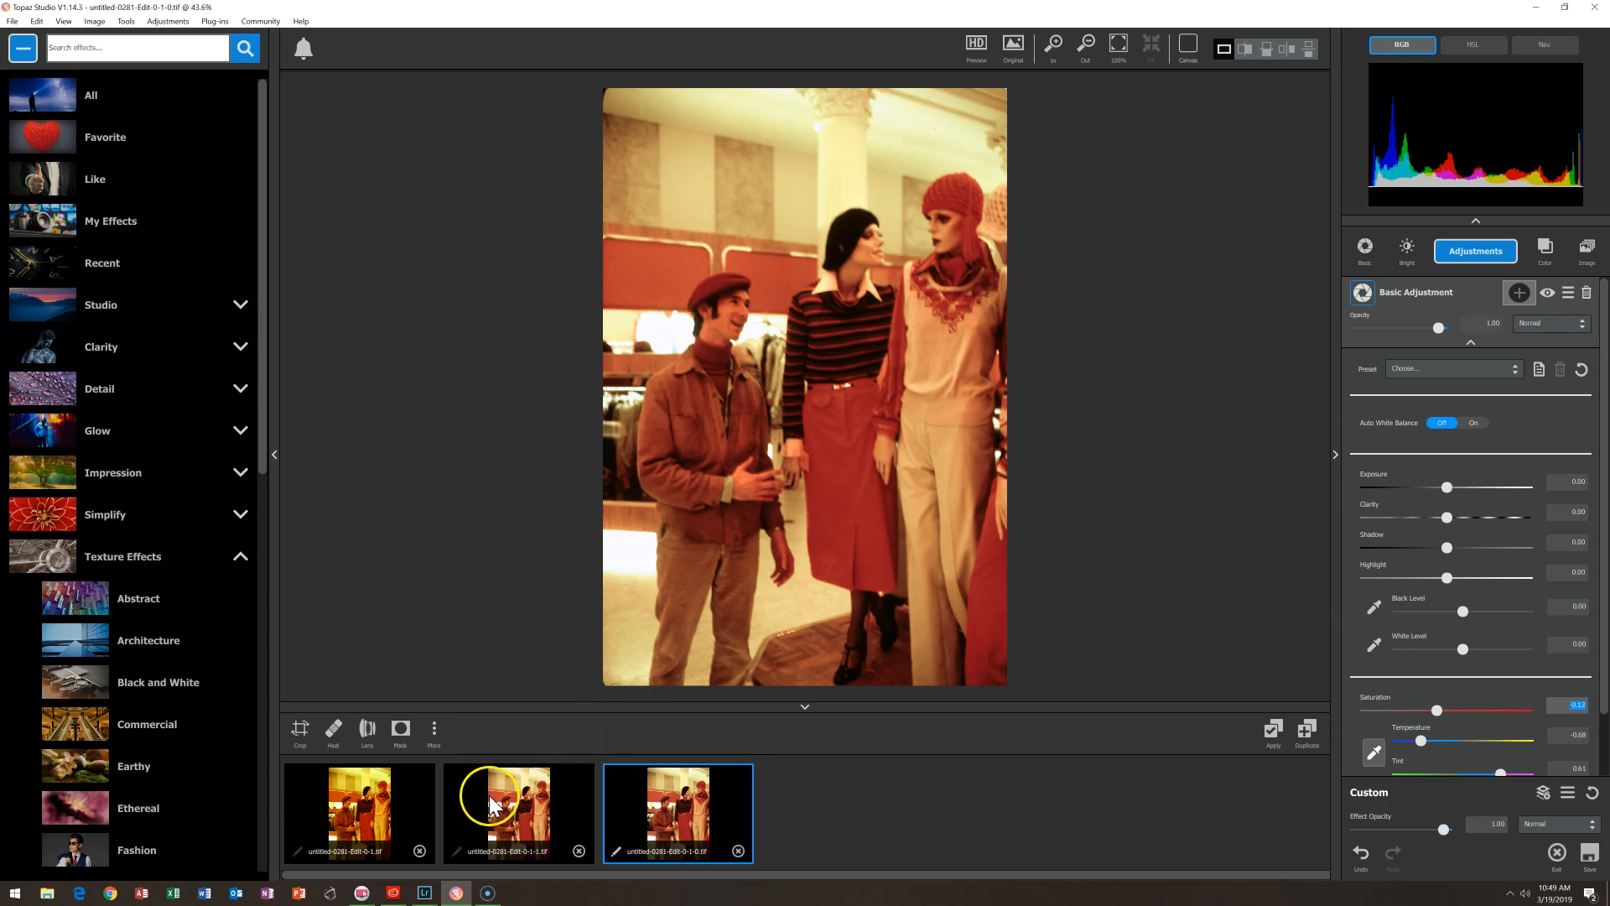
click(515, 798)
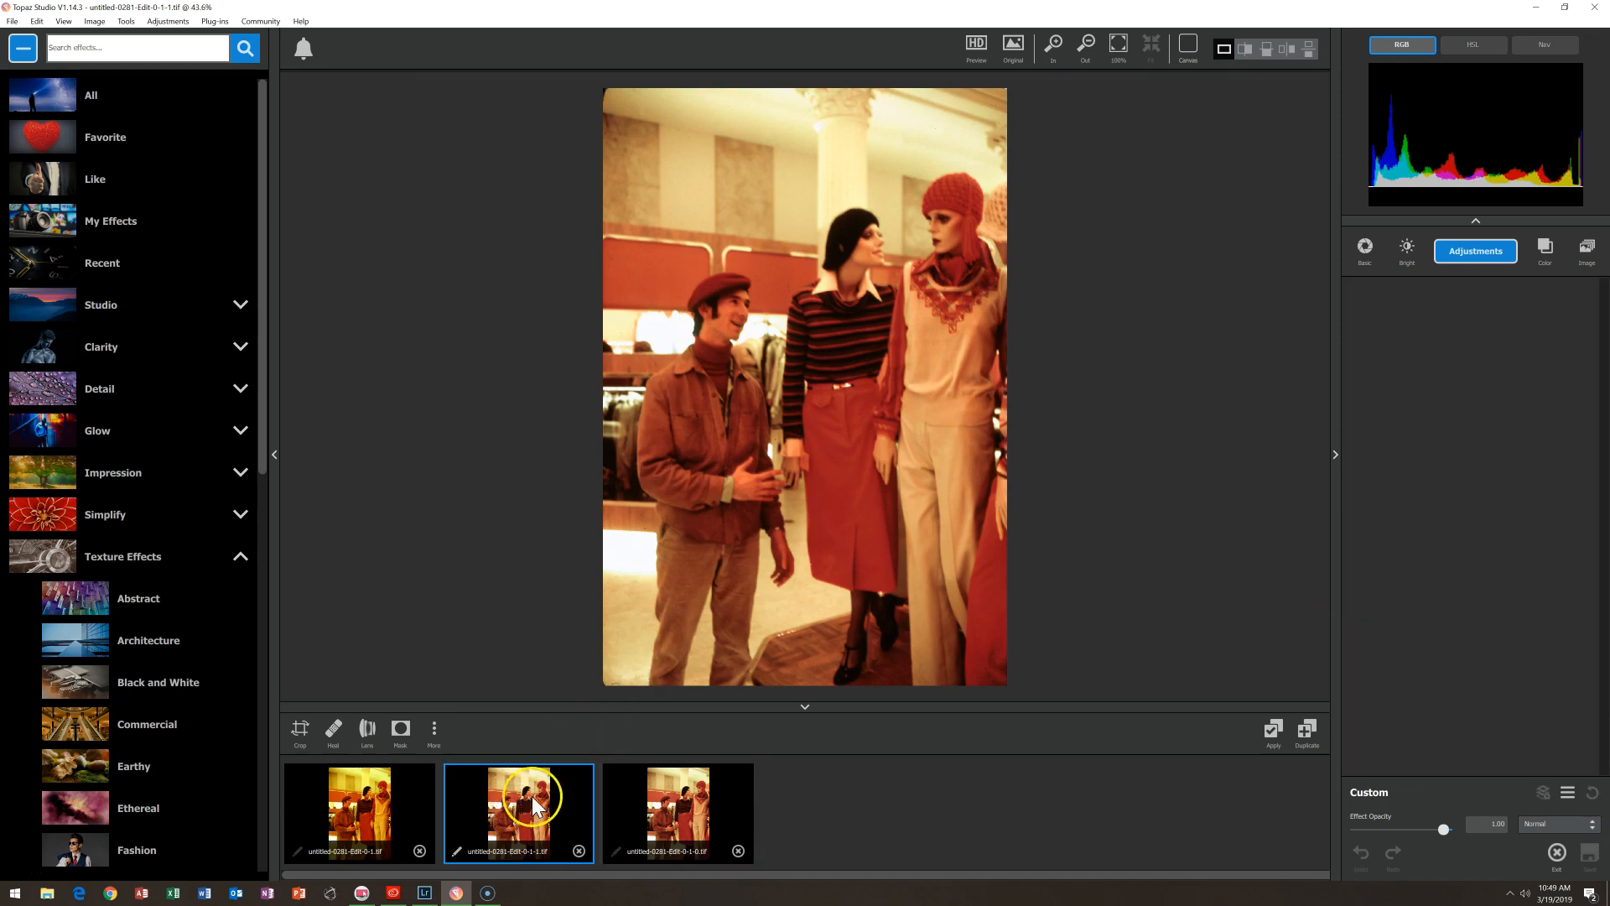
click(665, 804)
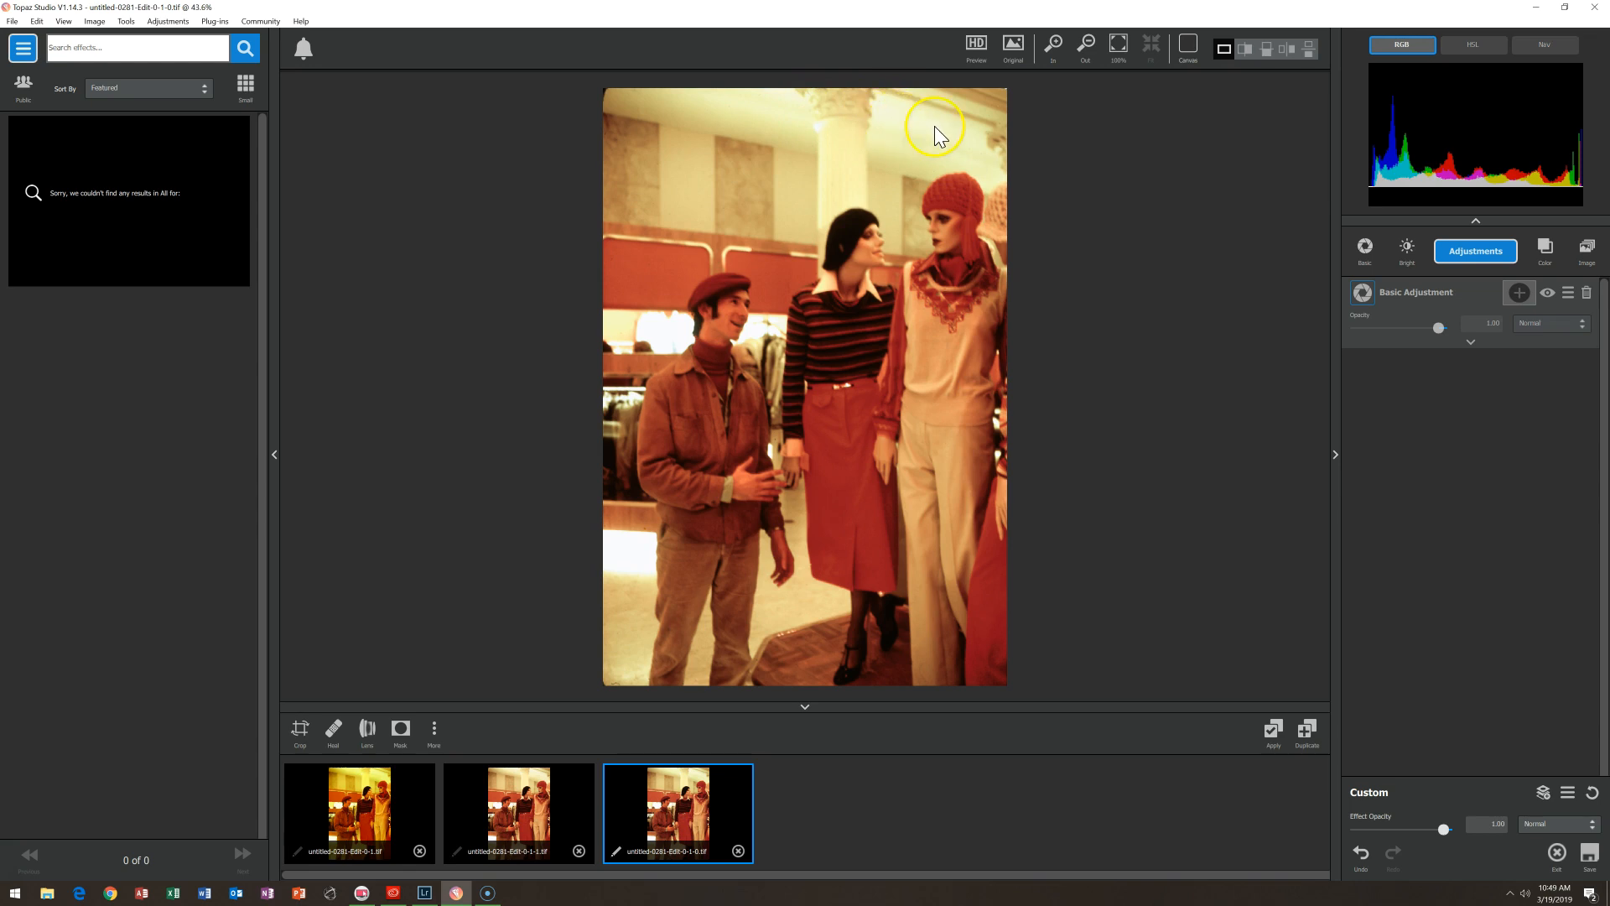
- Add a mask to the duplicate's Basic Adjustment and invert it to solid black
click(1519, 292)
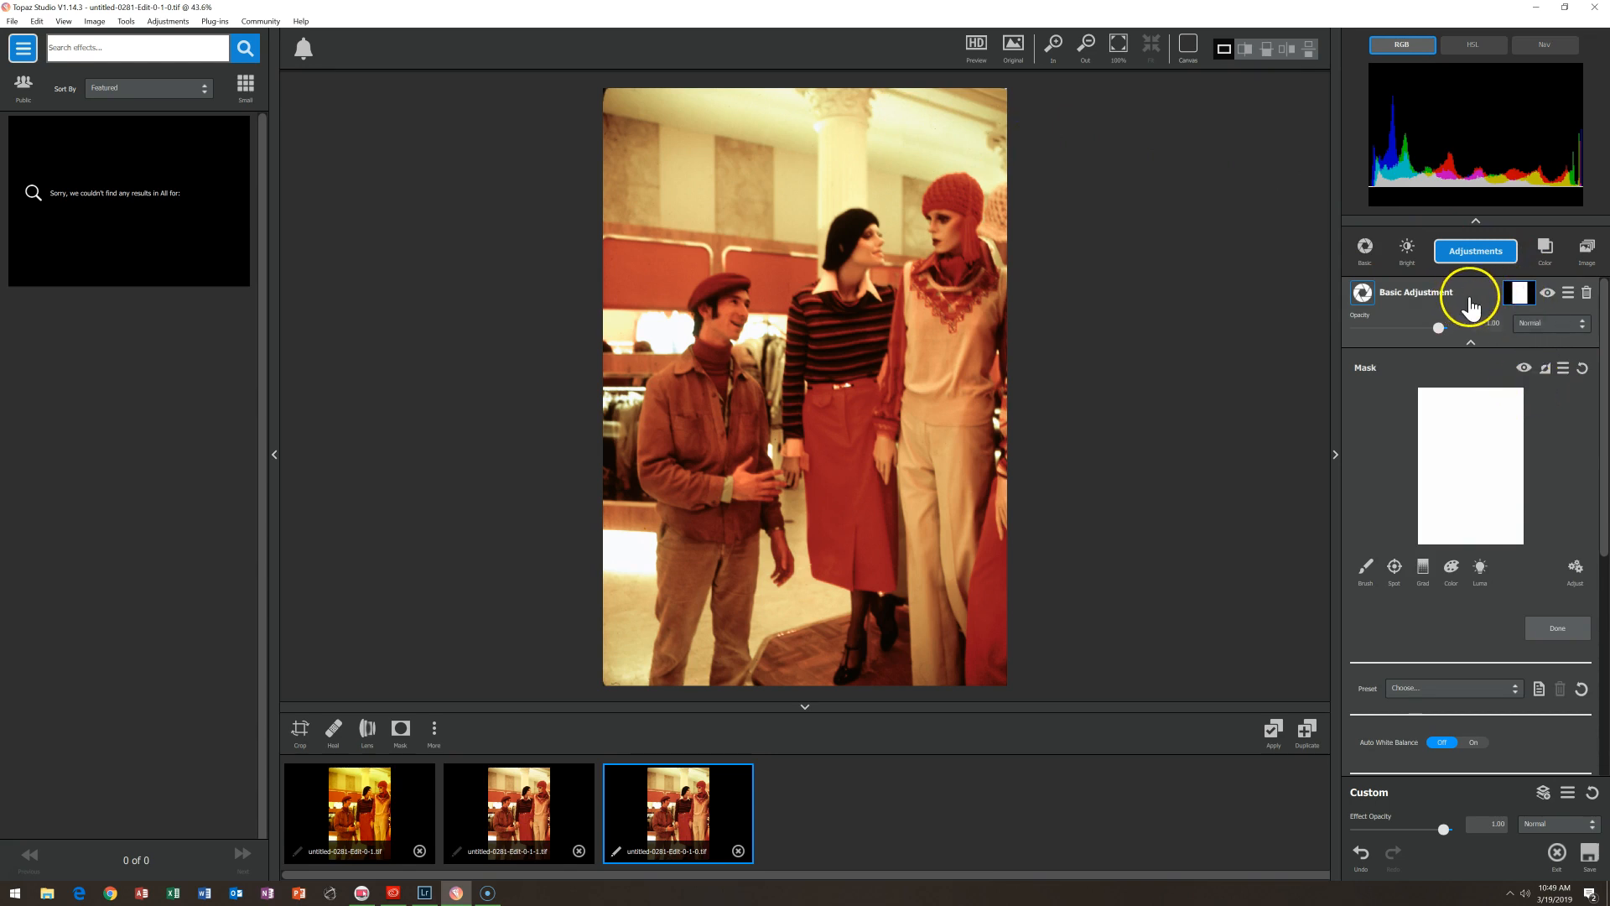
click(1520, 302)
click(1472, 460)
click(1546, 375)
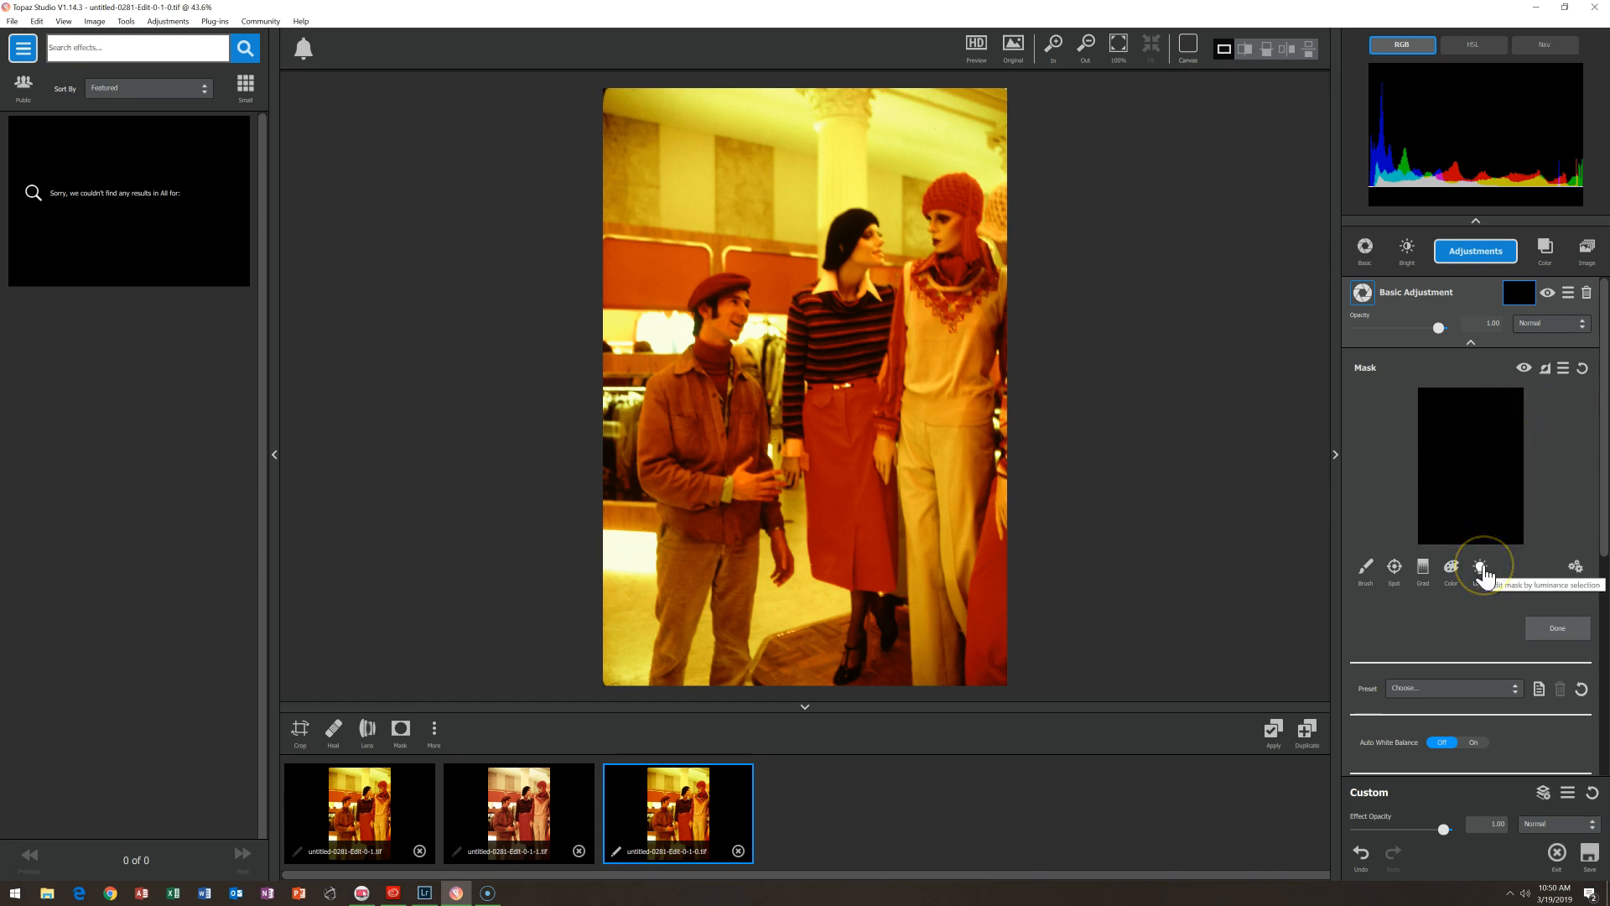
- Mask the adjustment by luminance with mask transparency 1.00, sampling the bright area beside the top of the column
click(1480, 573)
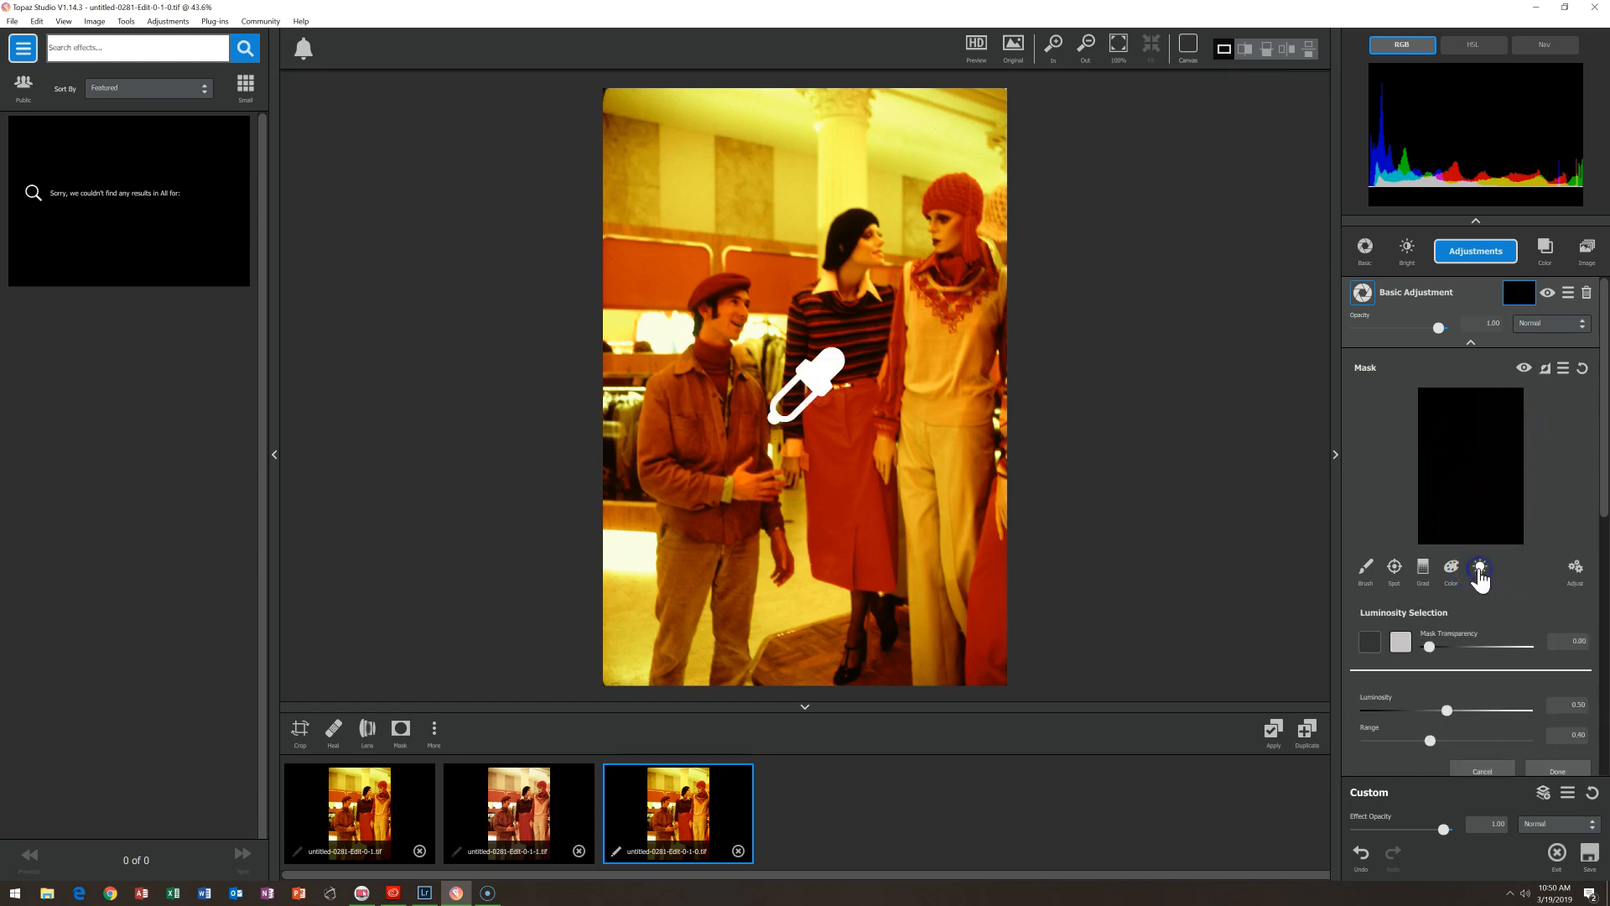
click(1400, 642)
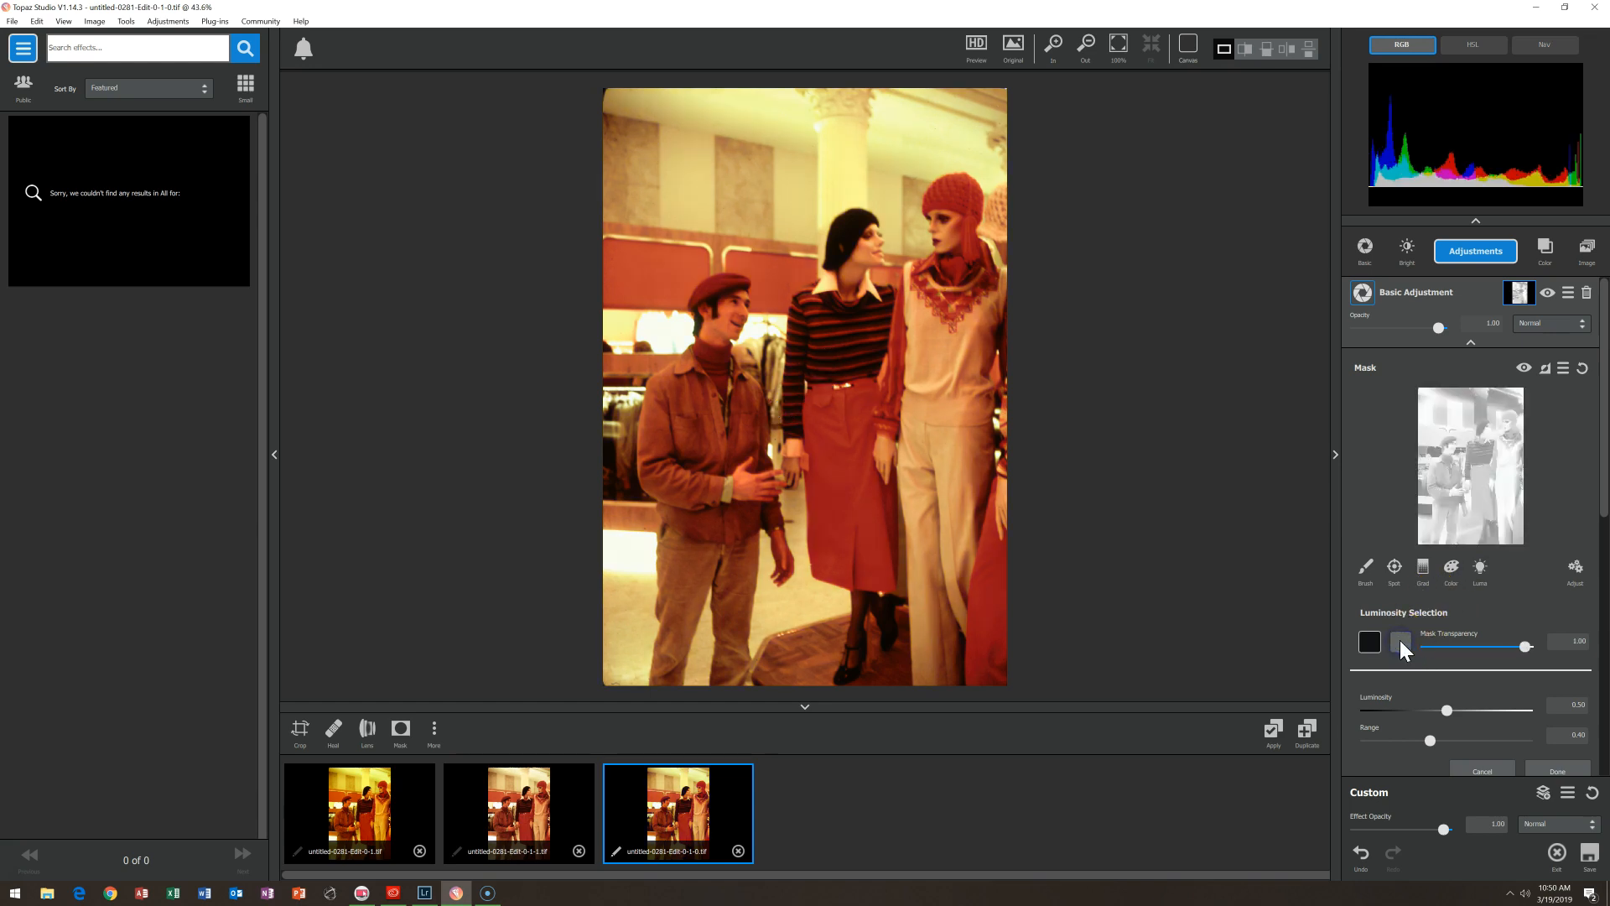
click(894, 99)
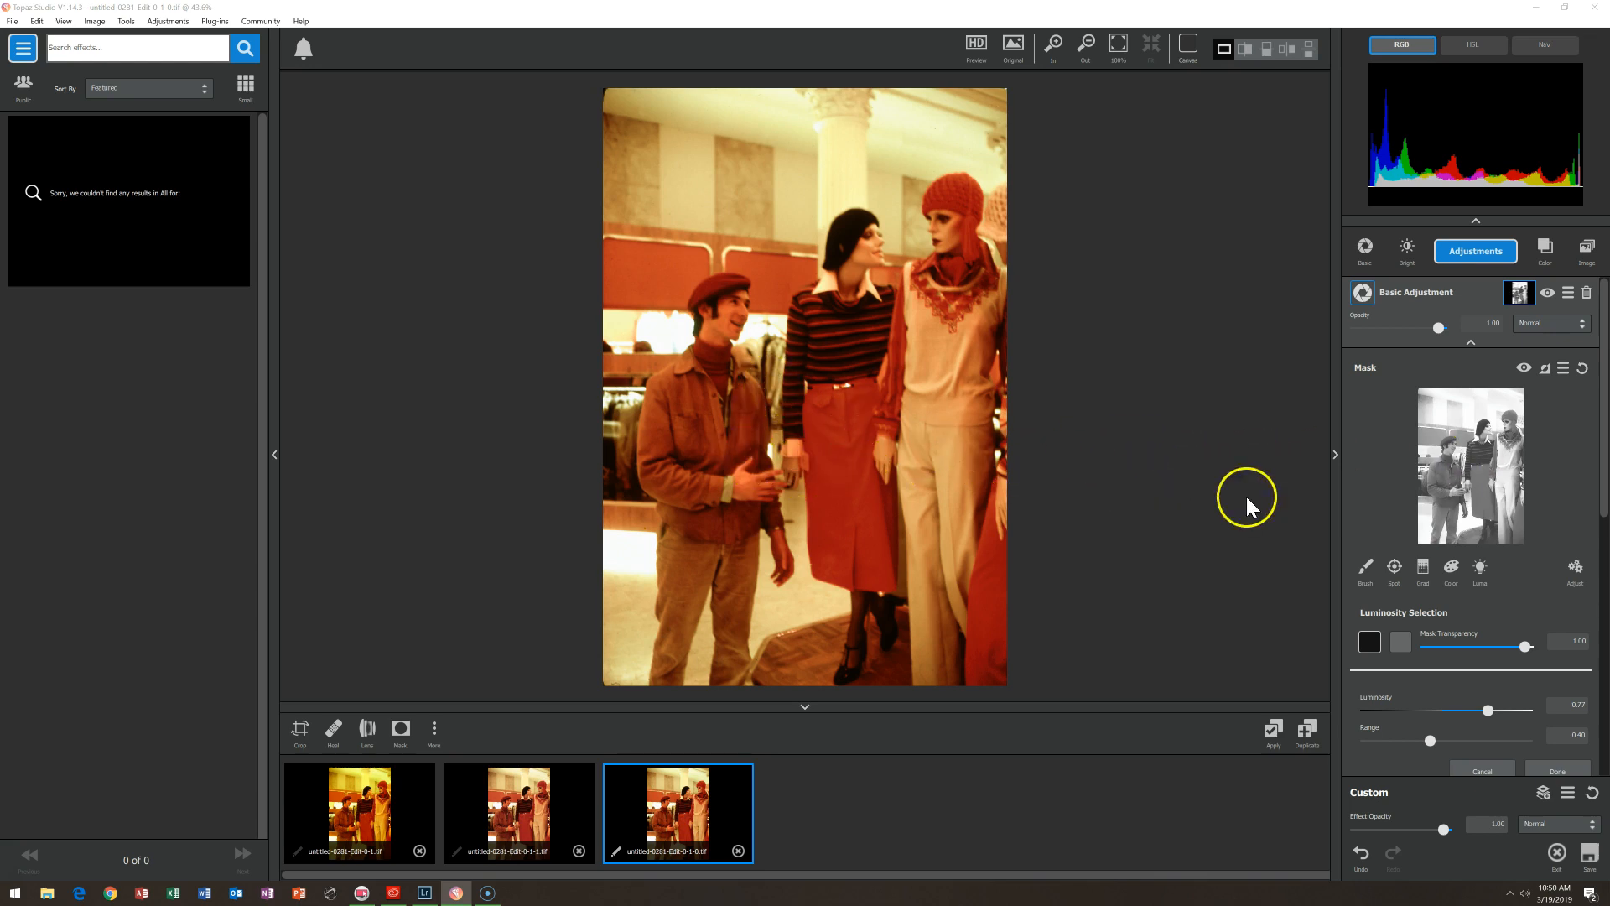
- Compare the photo with the luminance mask hidden and shown to examine its effect on the color correction
click(1525, 370)
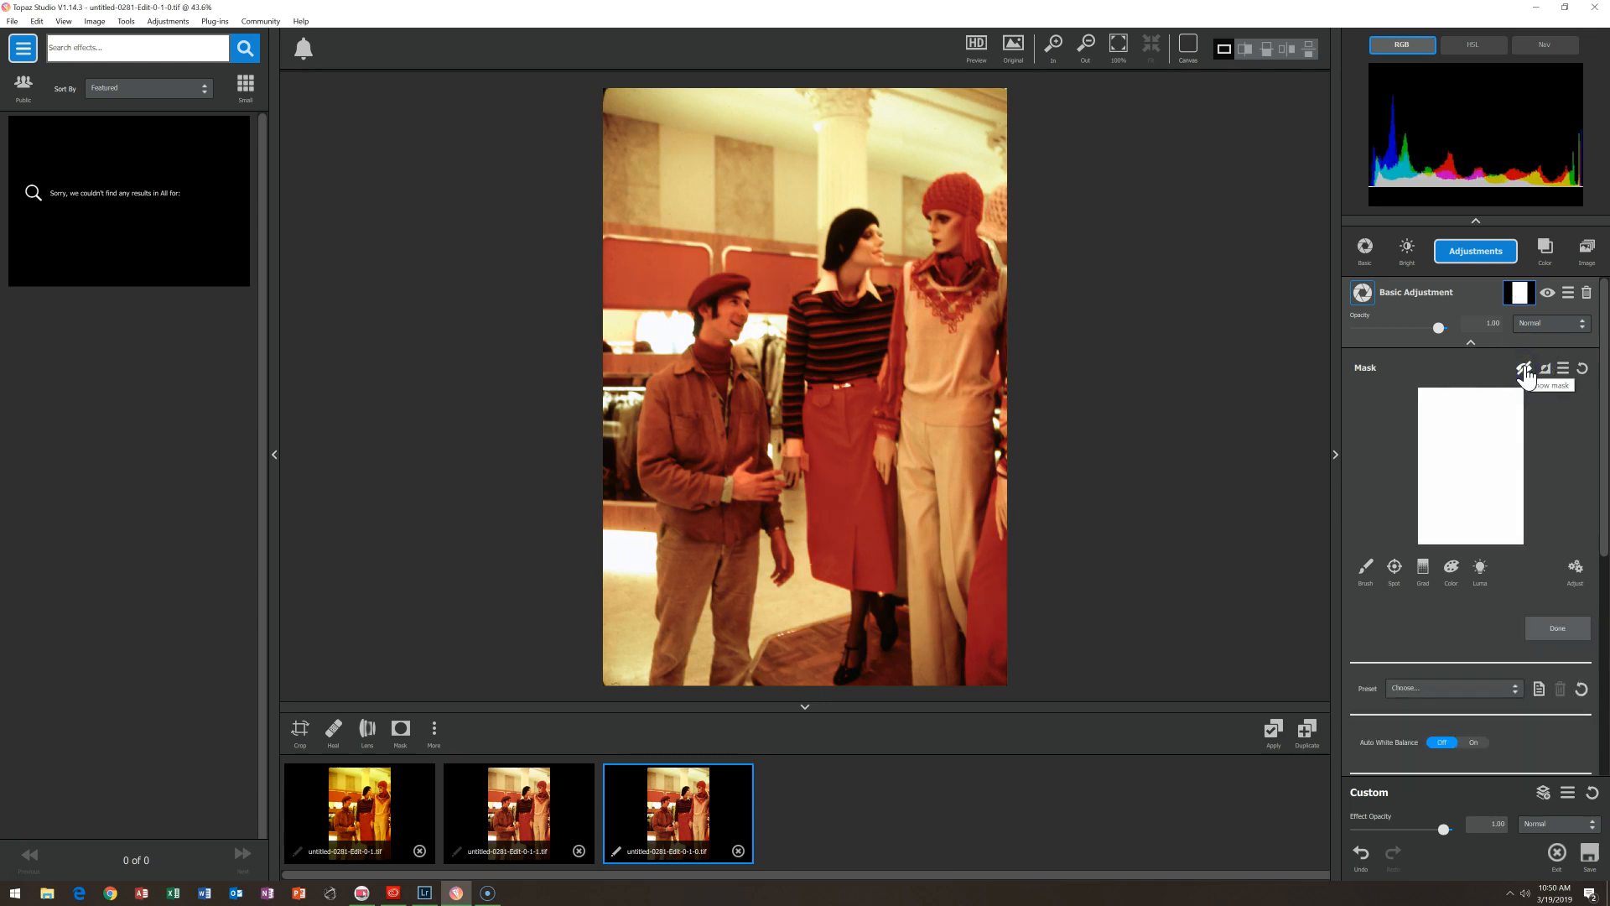
click(1525, 371)
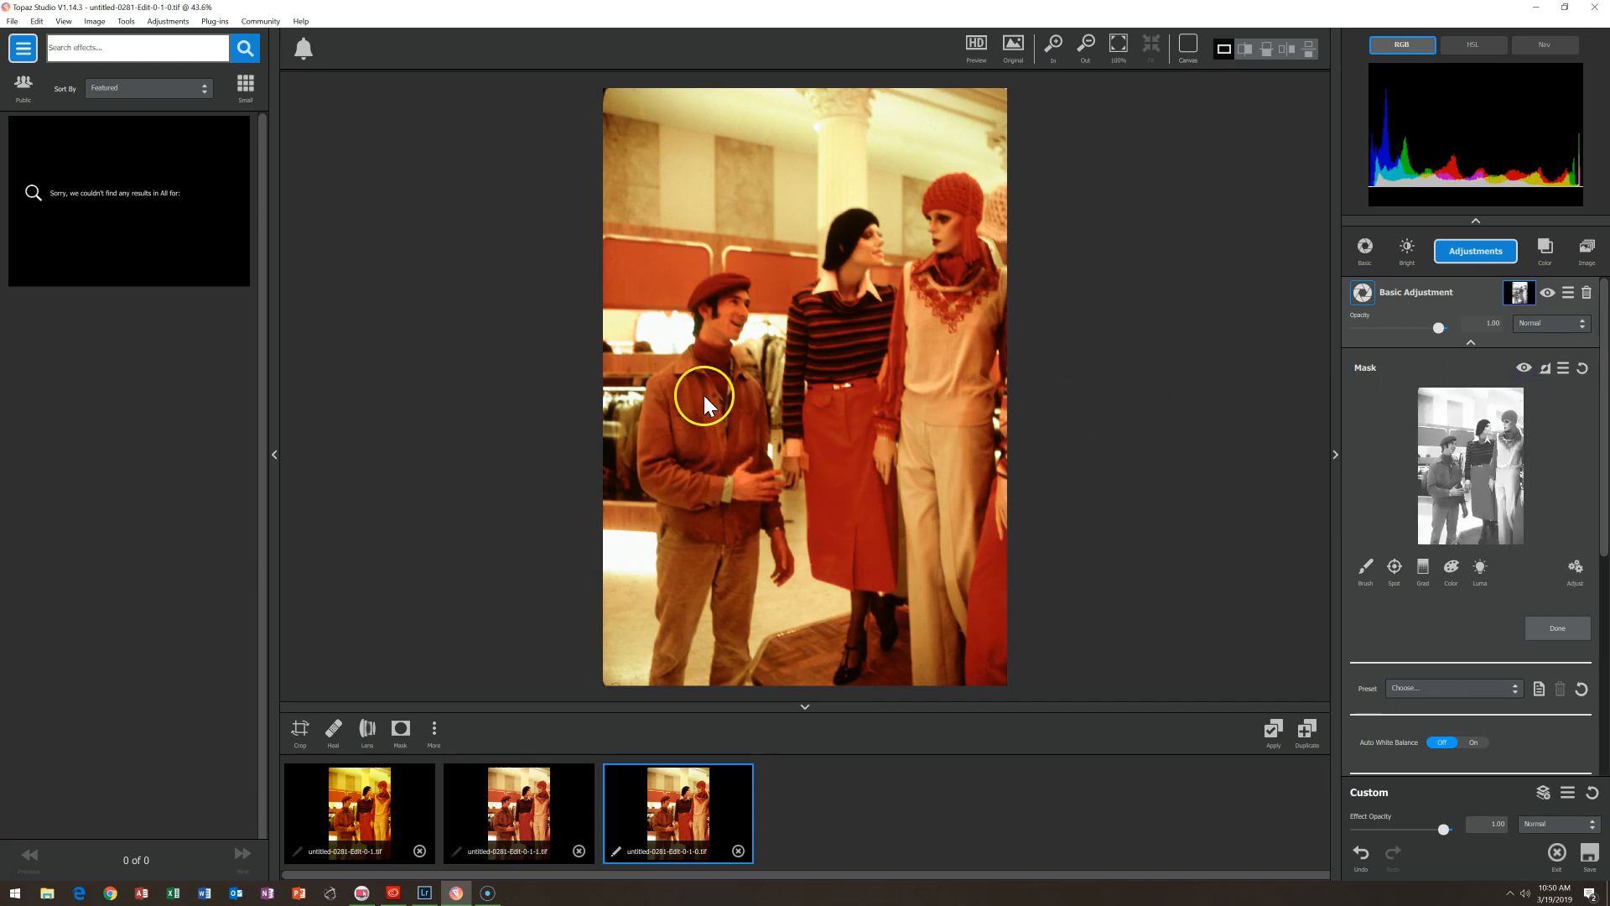
click(1524, 369)
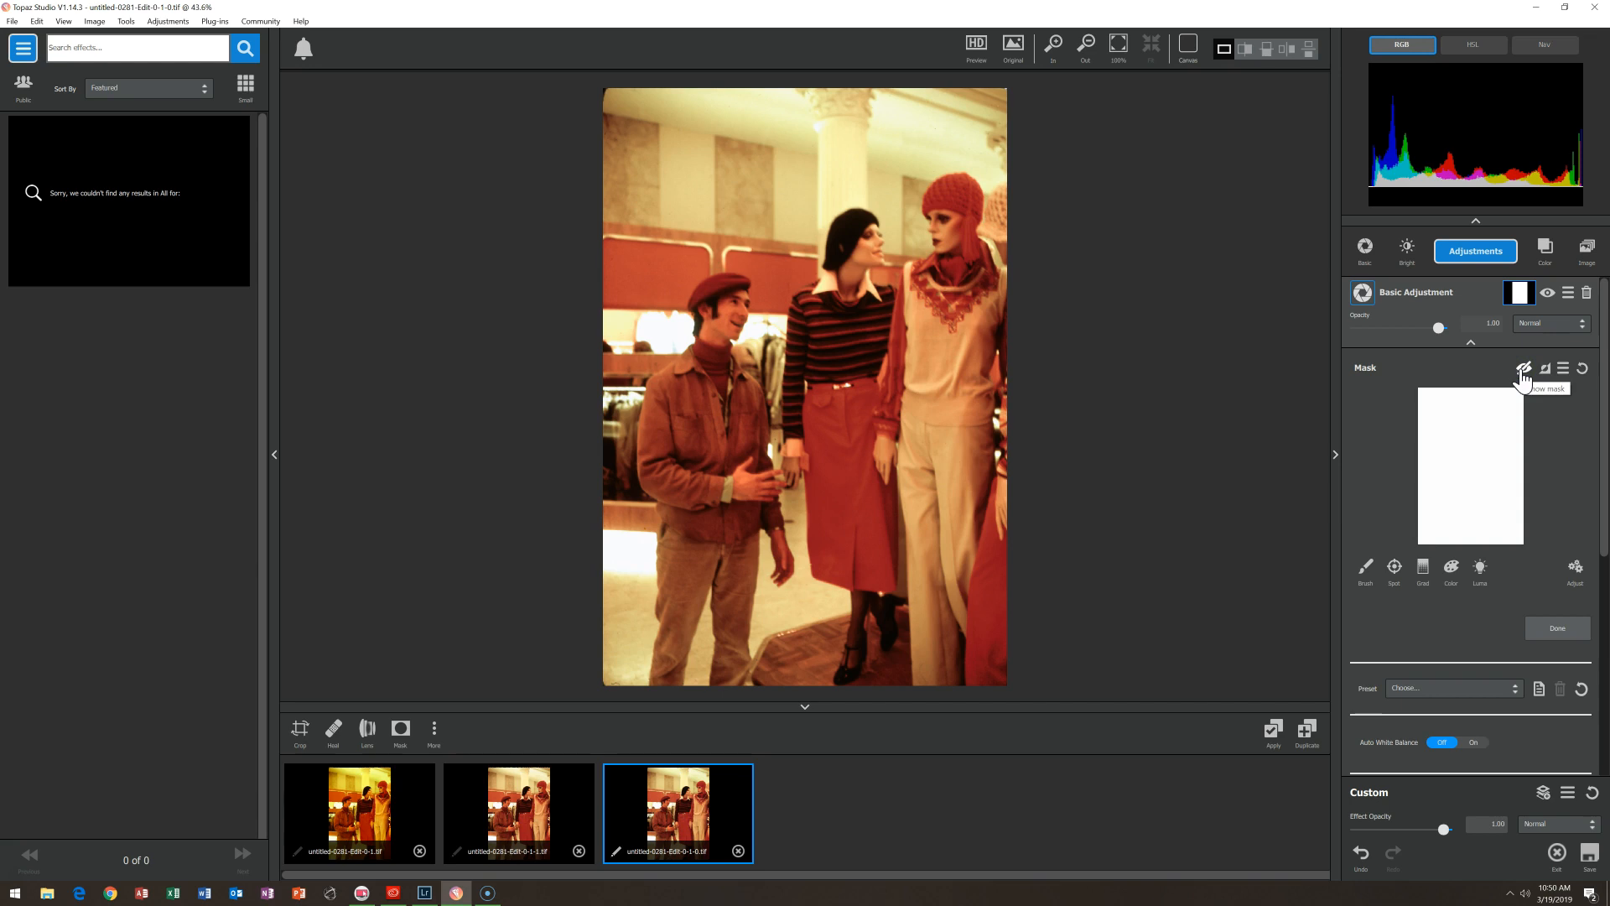
click(1524, 371)
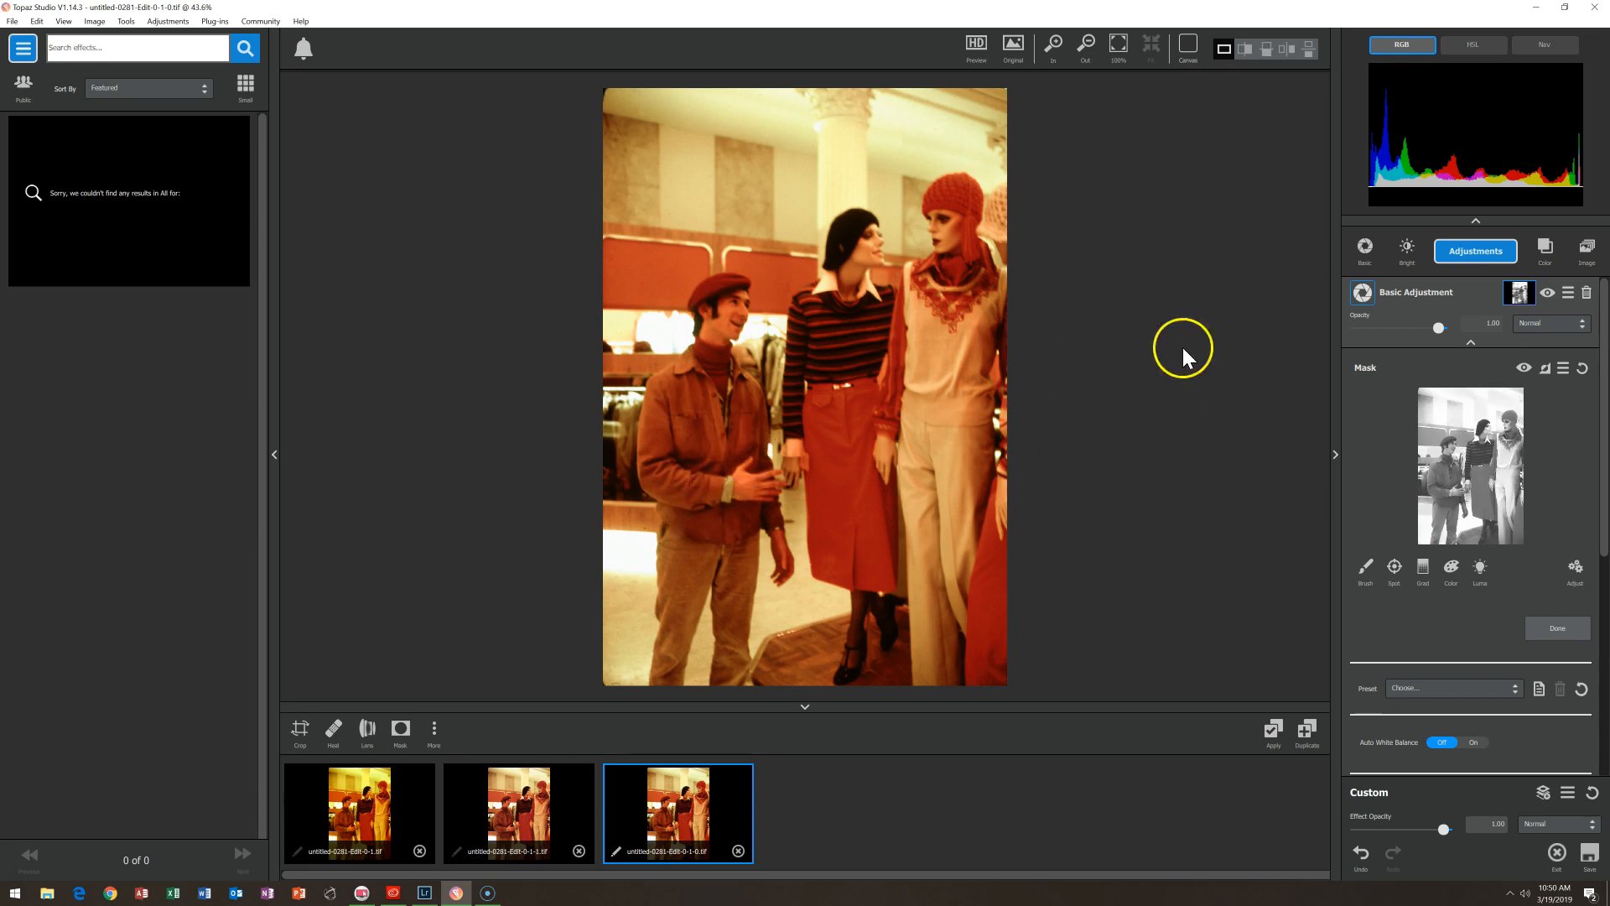
click(1524, 368)
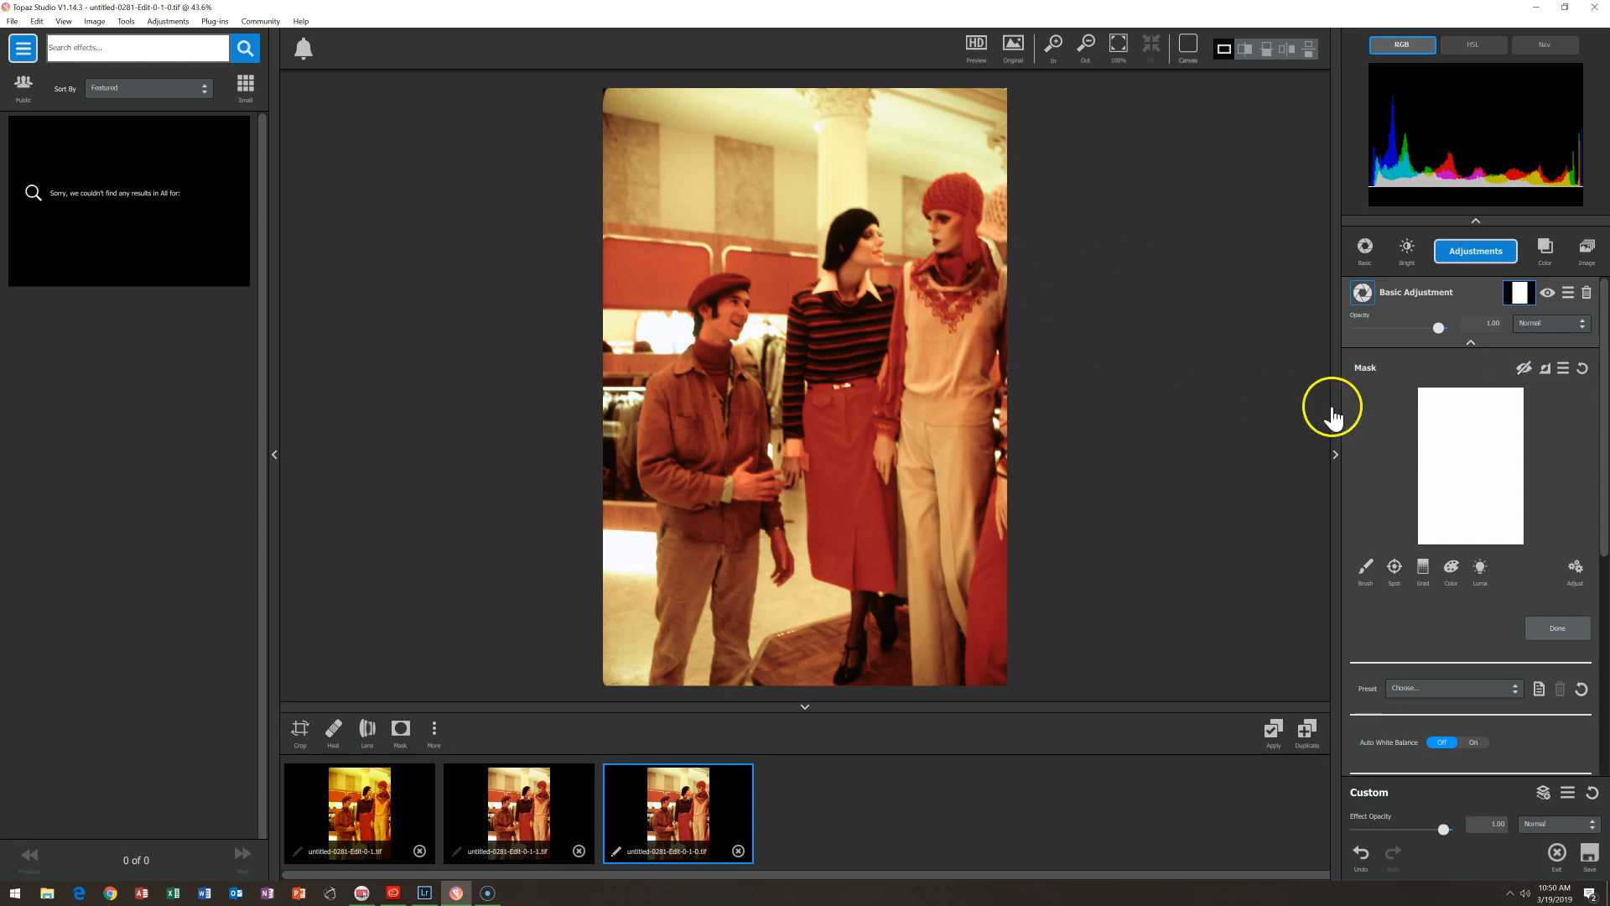
click(1525, 372)
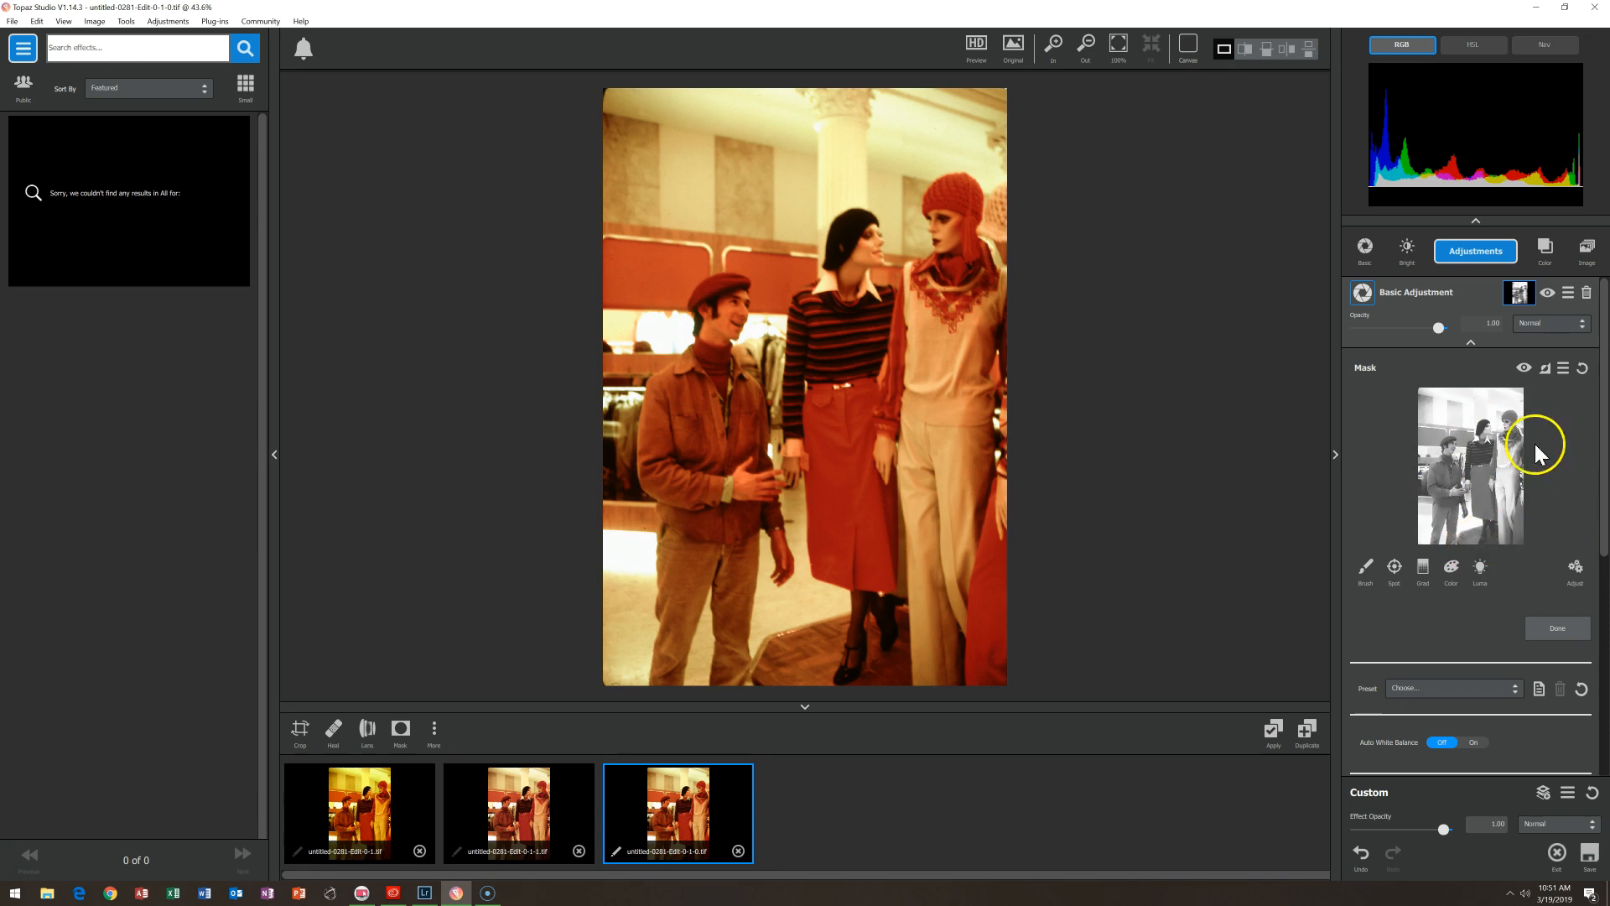
- Raise the luminance mask's contrast to about 1.4 and accept the mask adjustment
click(1576, 567)
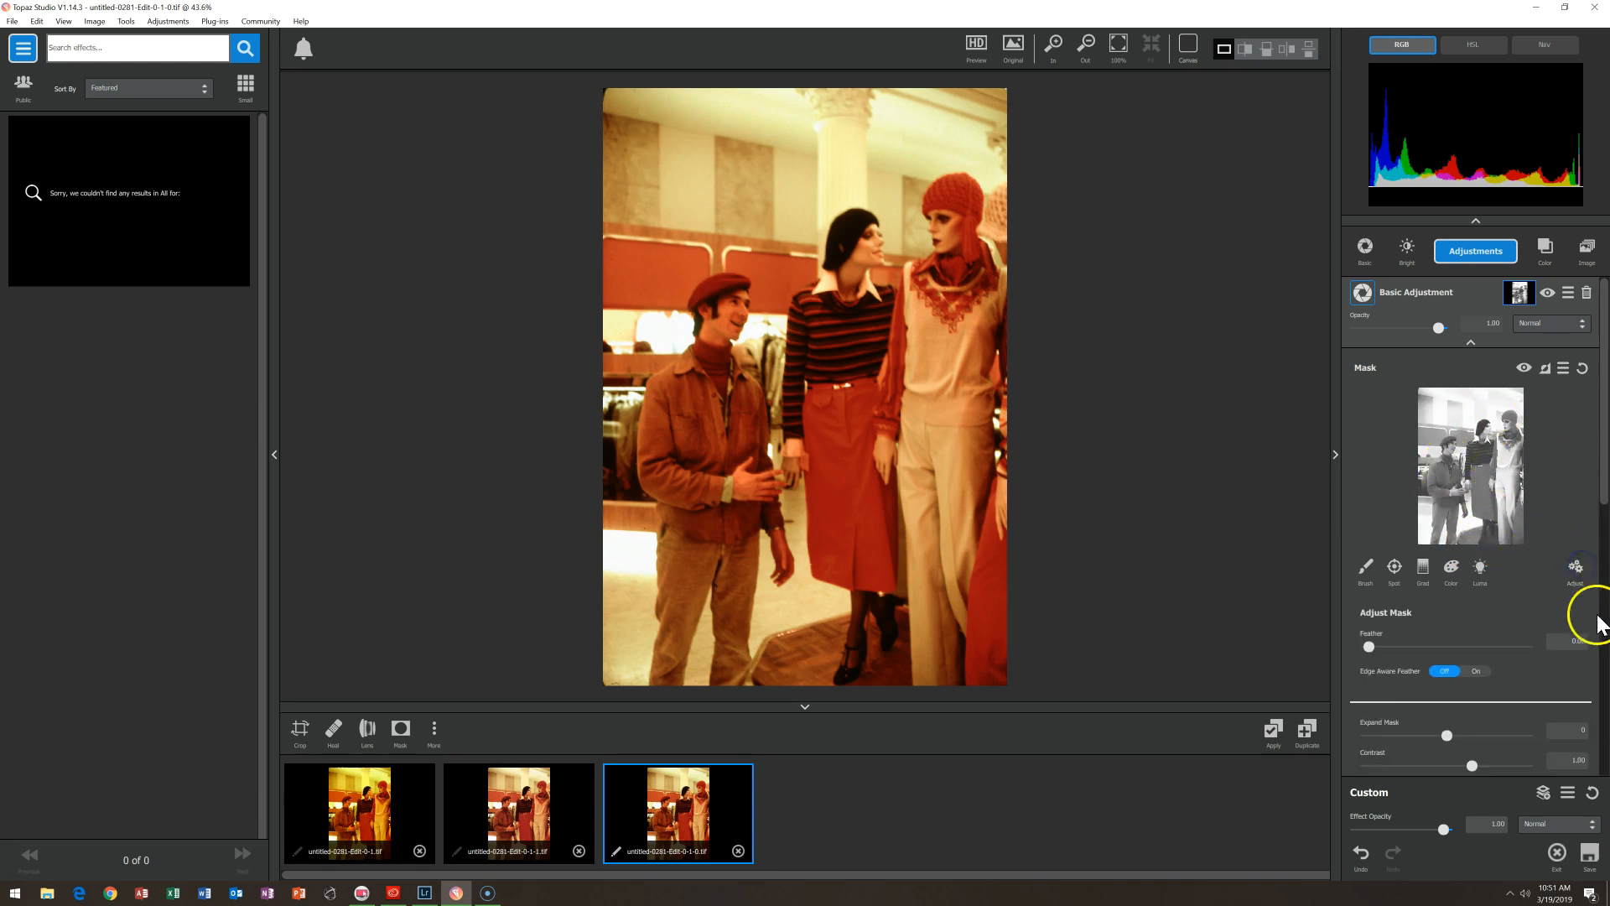
drag(1473, 763, 1482, 758)
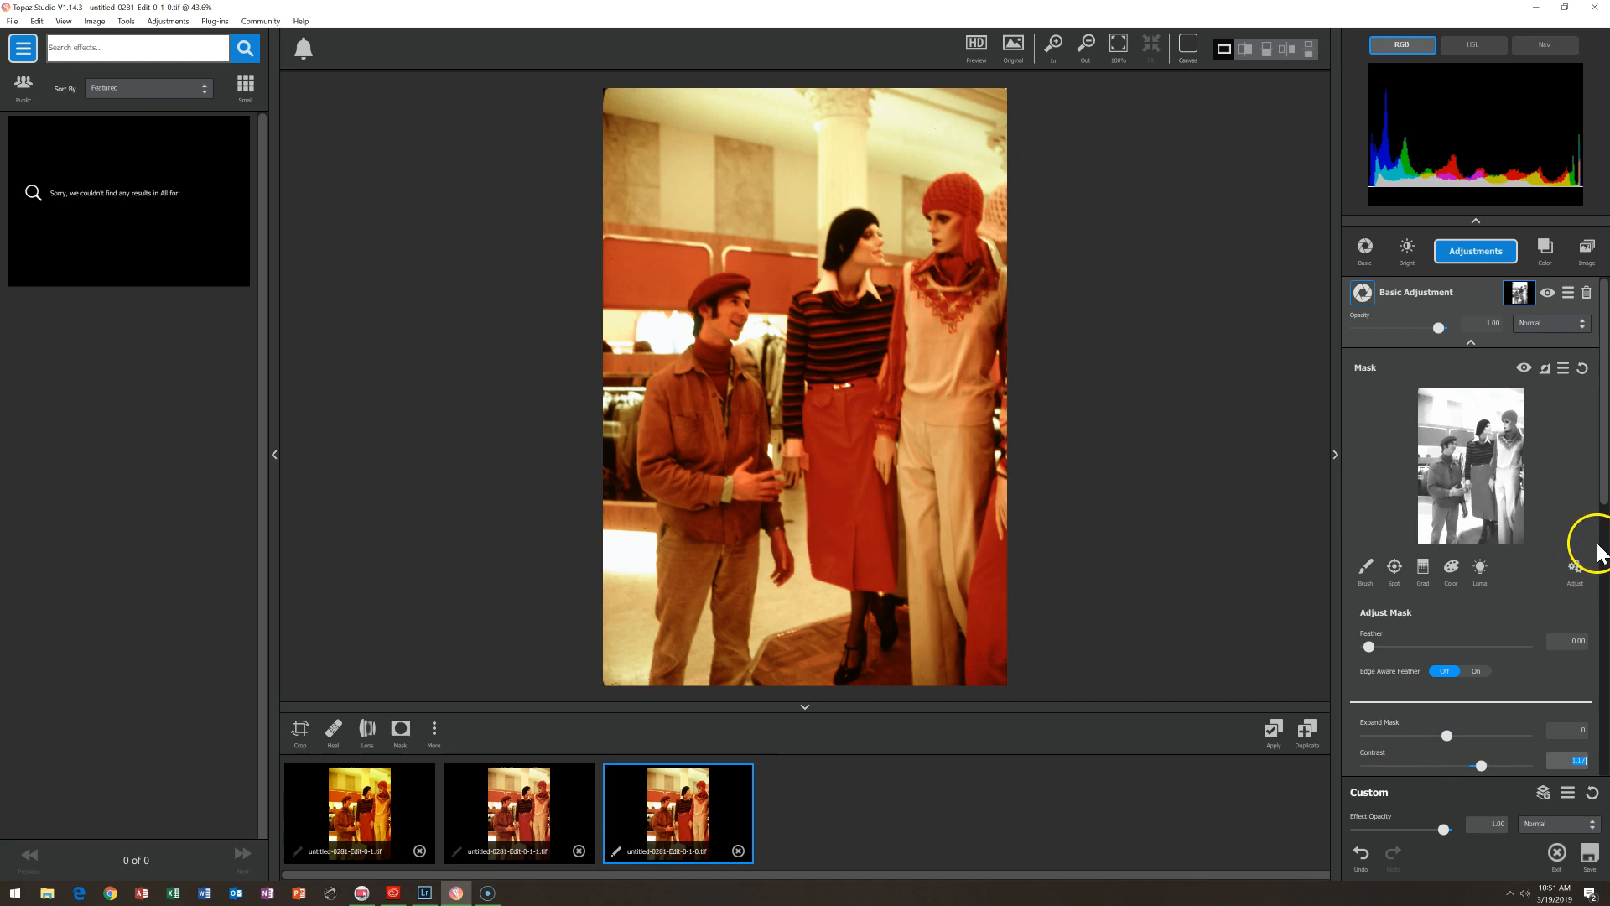
drag(1603, 499, 1603, 533)
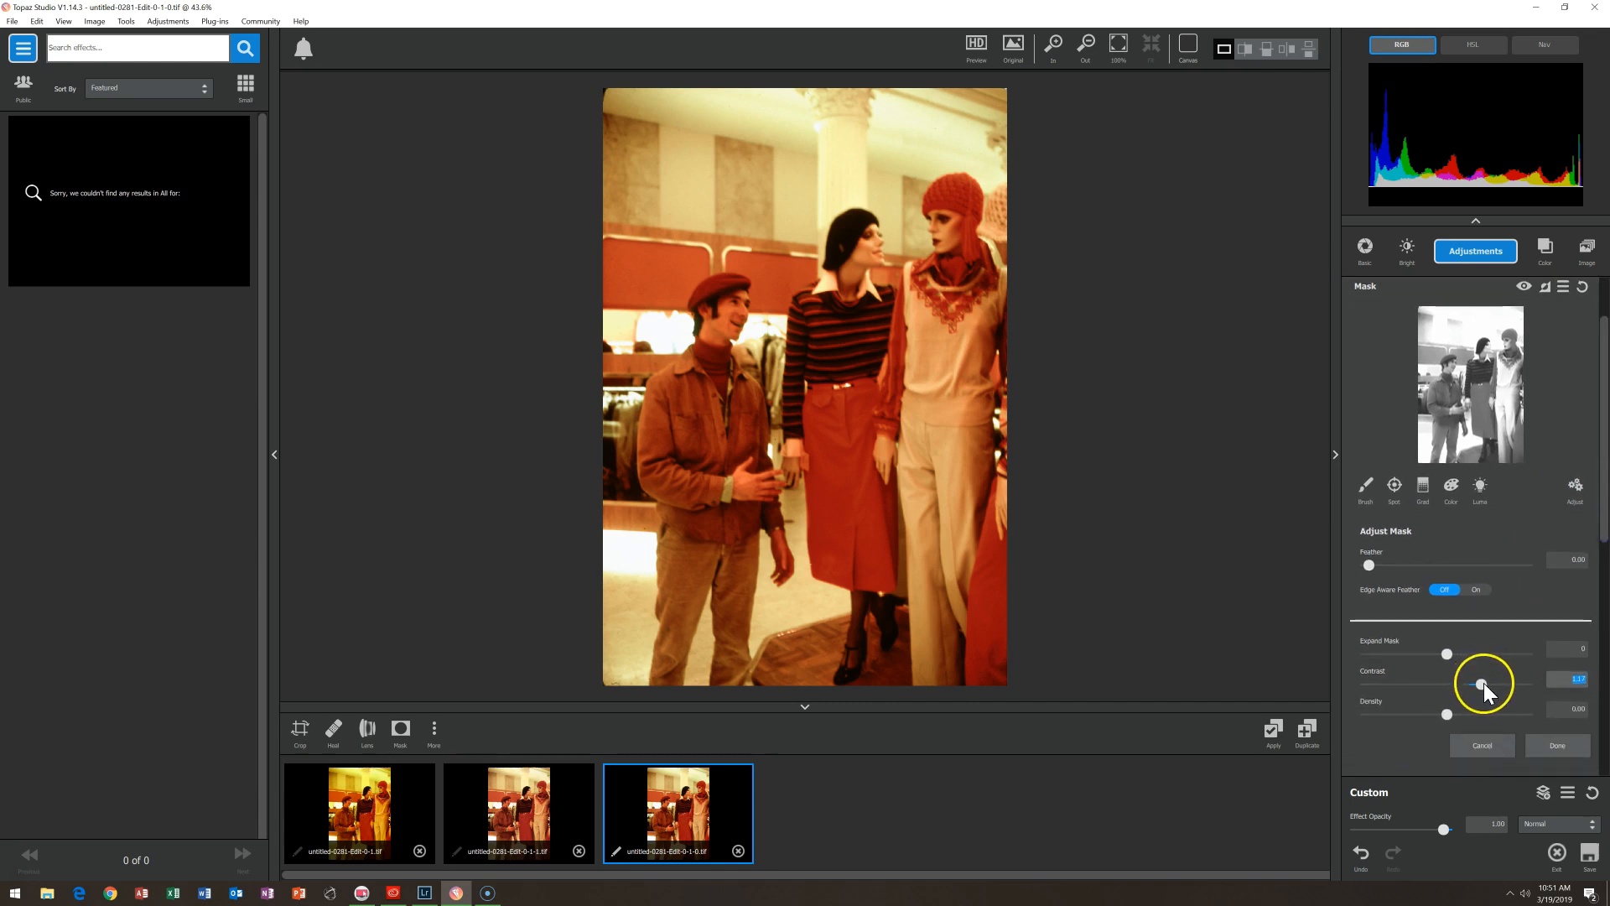
drag(1485, 686, 1493, 682)
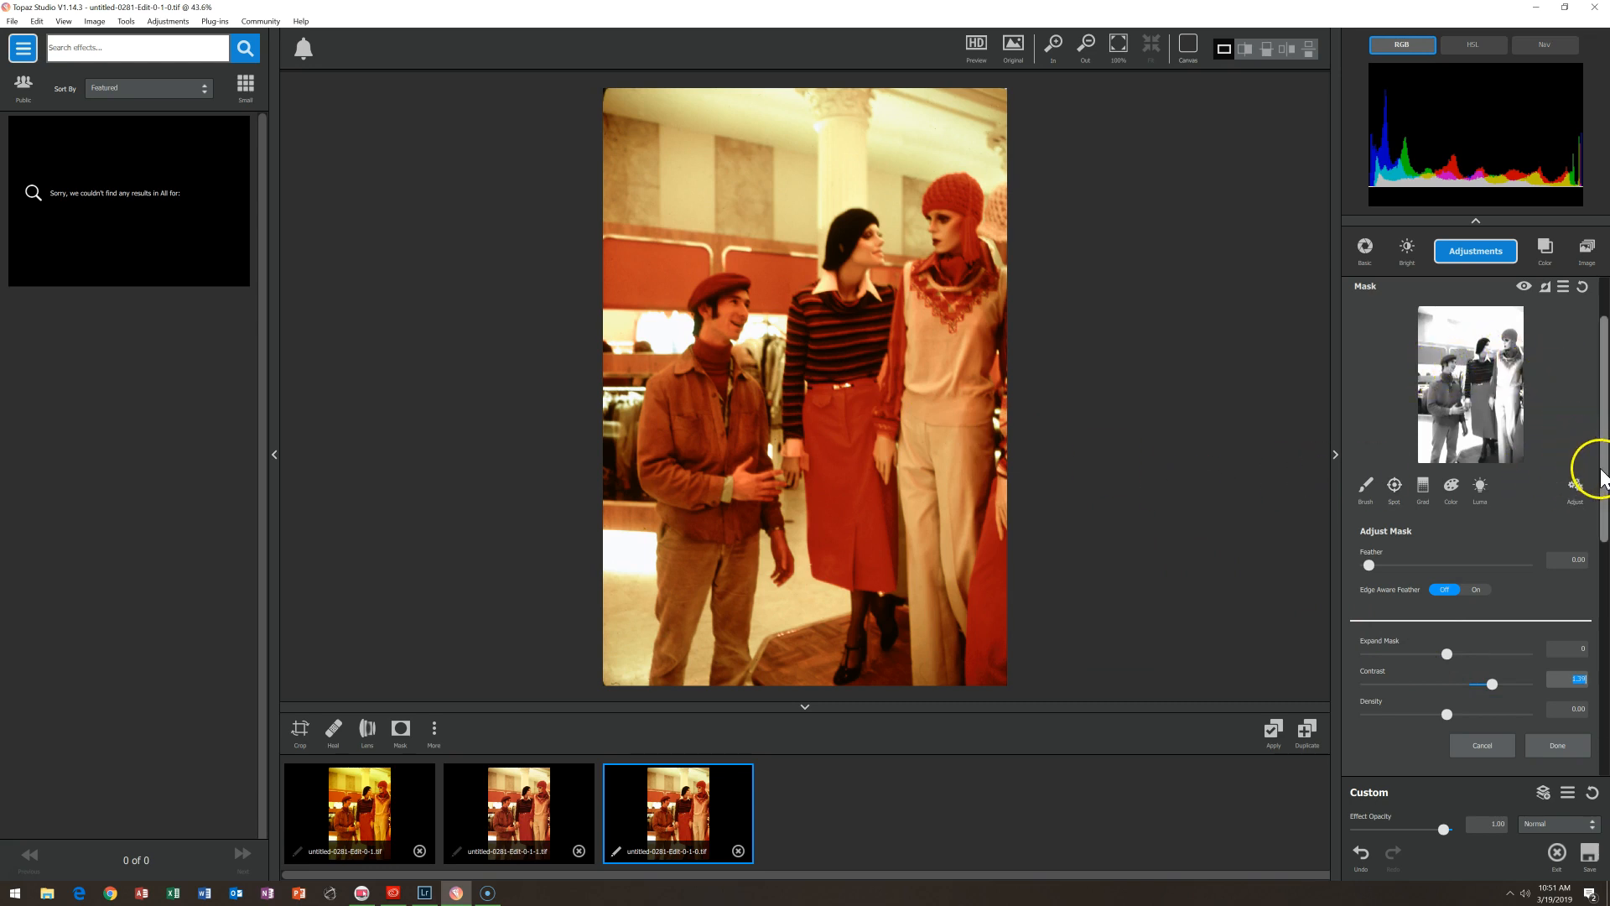
scroll(1602, 478, up, 2)
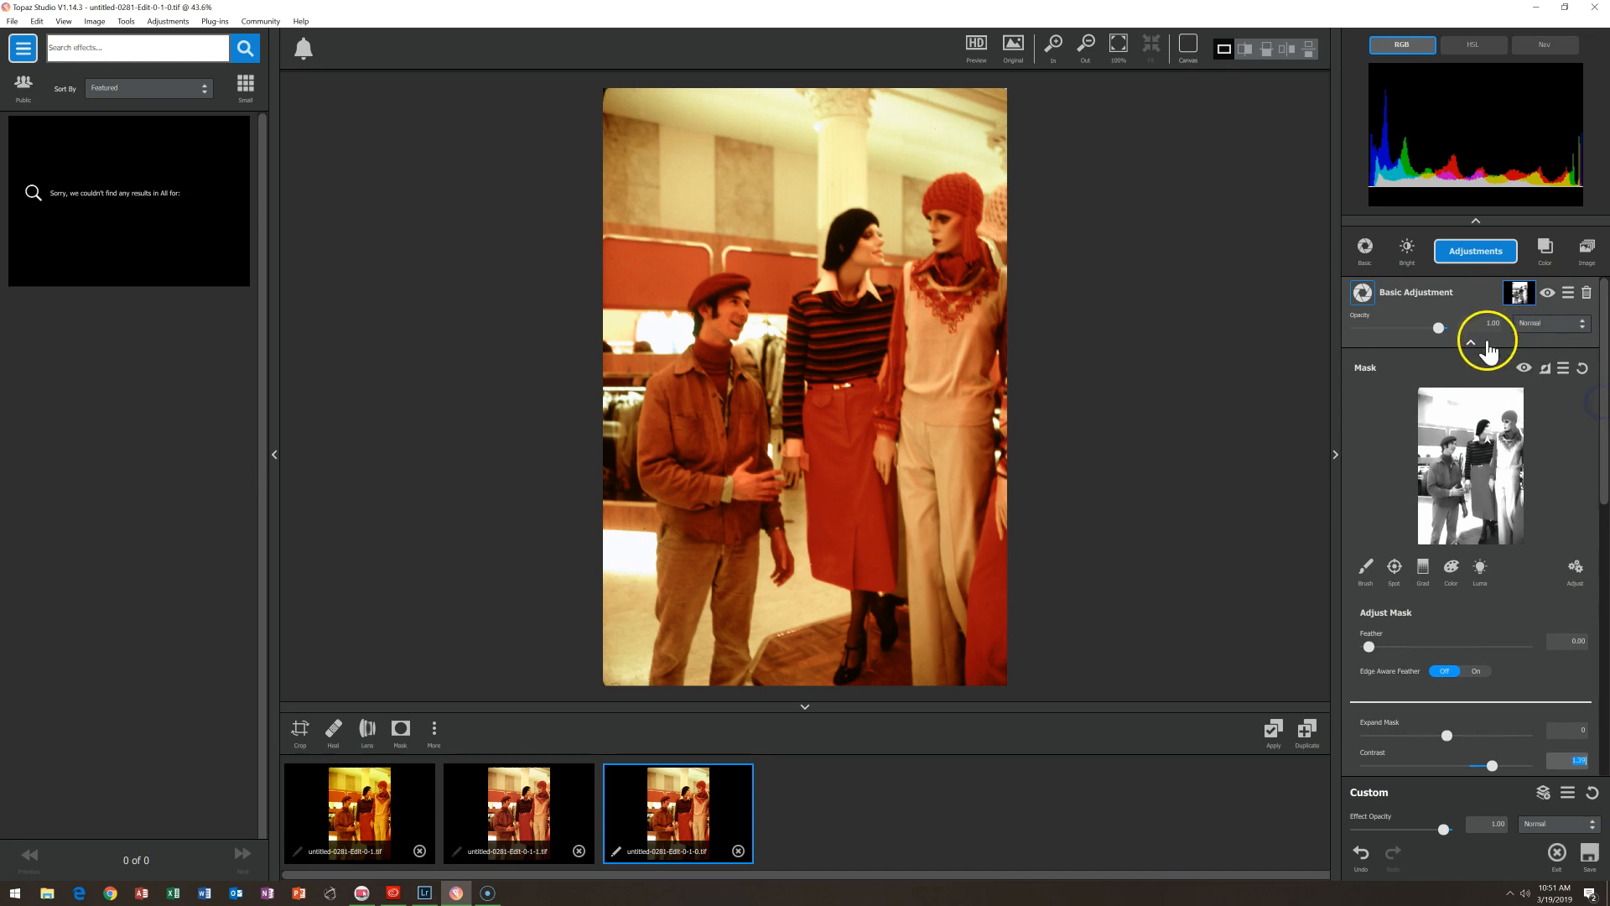
scroll(1478, 528, down, 3)
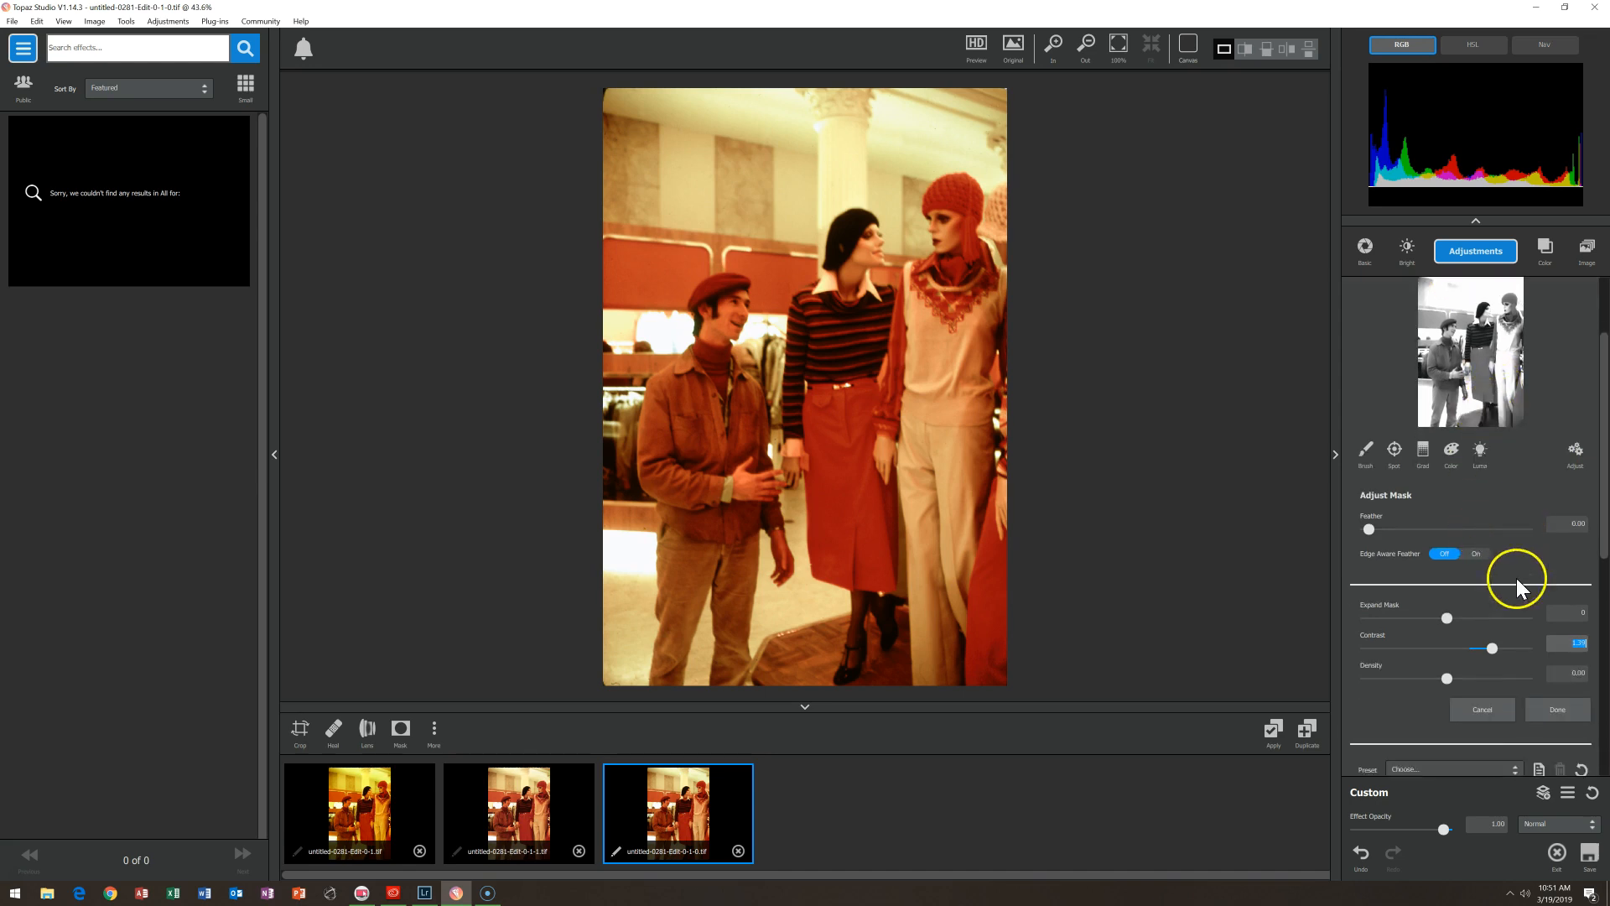
click(1556, 707)
- Lower the masked adjustment's saturation to about -0.24 and return to the uncorrected original image
click(1437, 642)
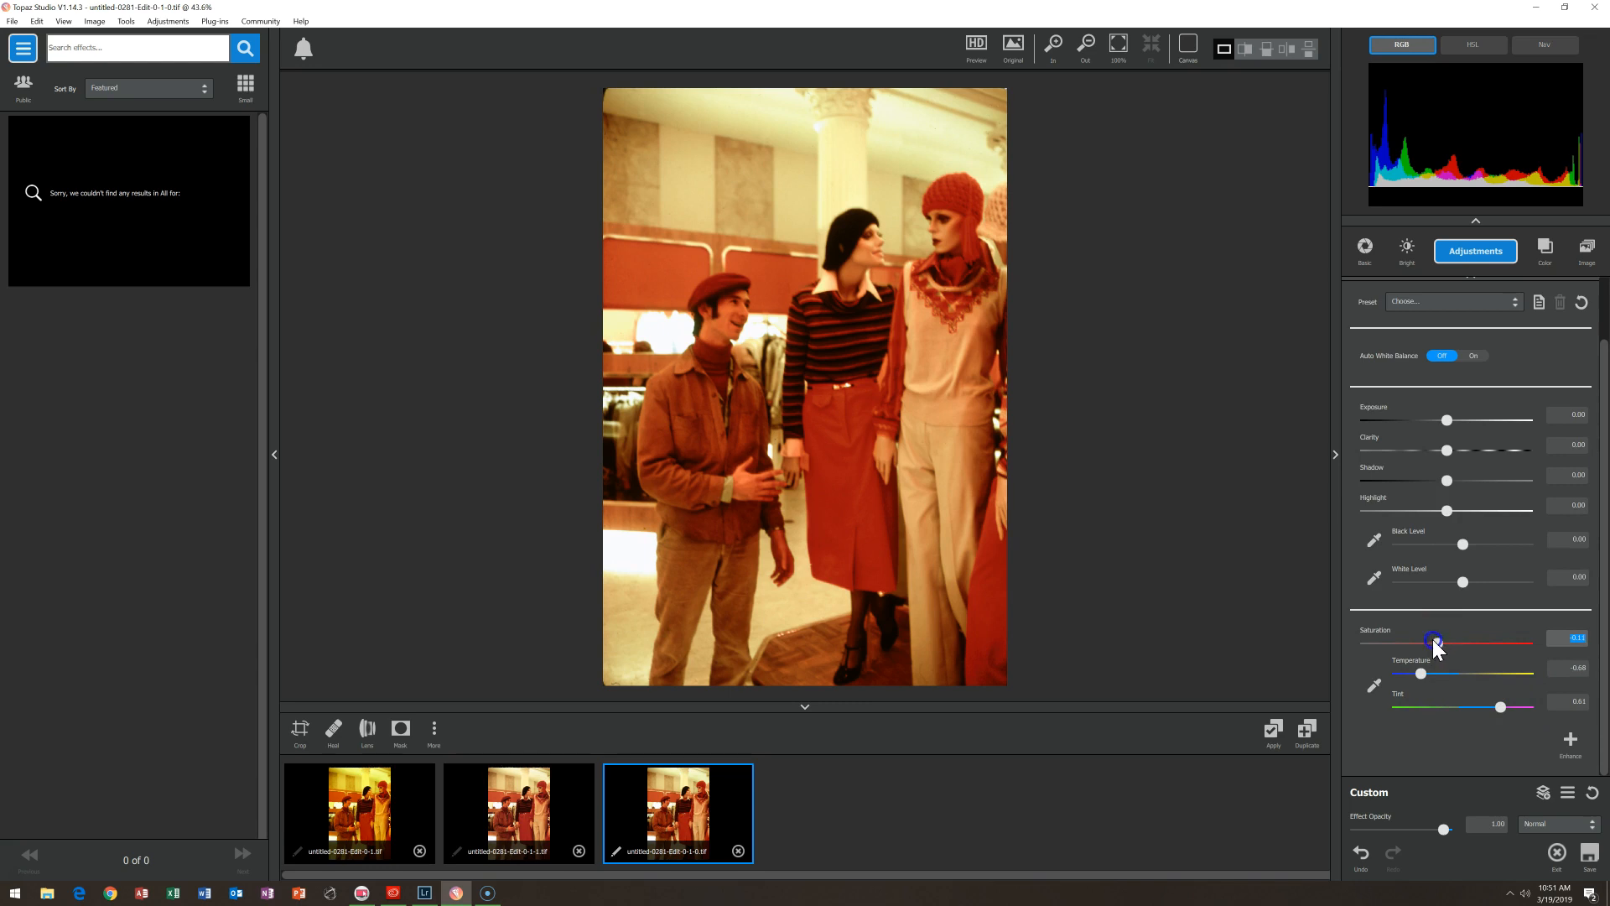
drag(1434, 640, 1427, 637)
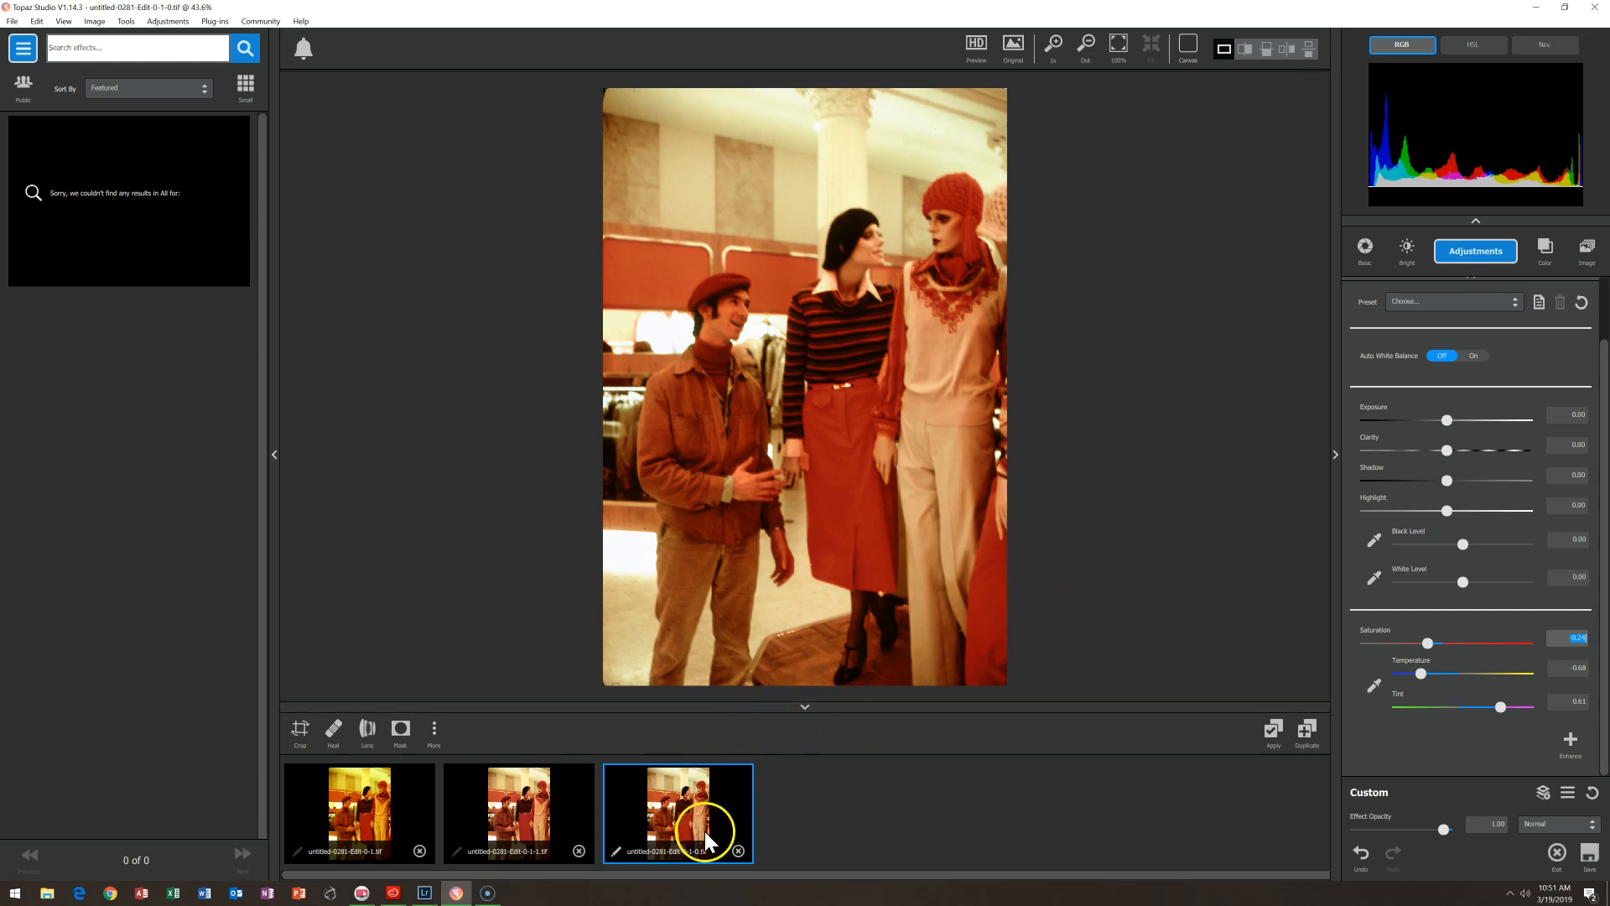
click(397, 807)
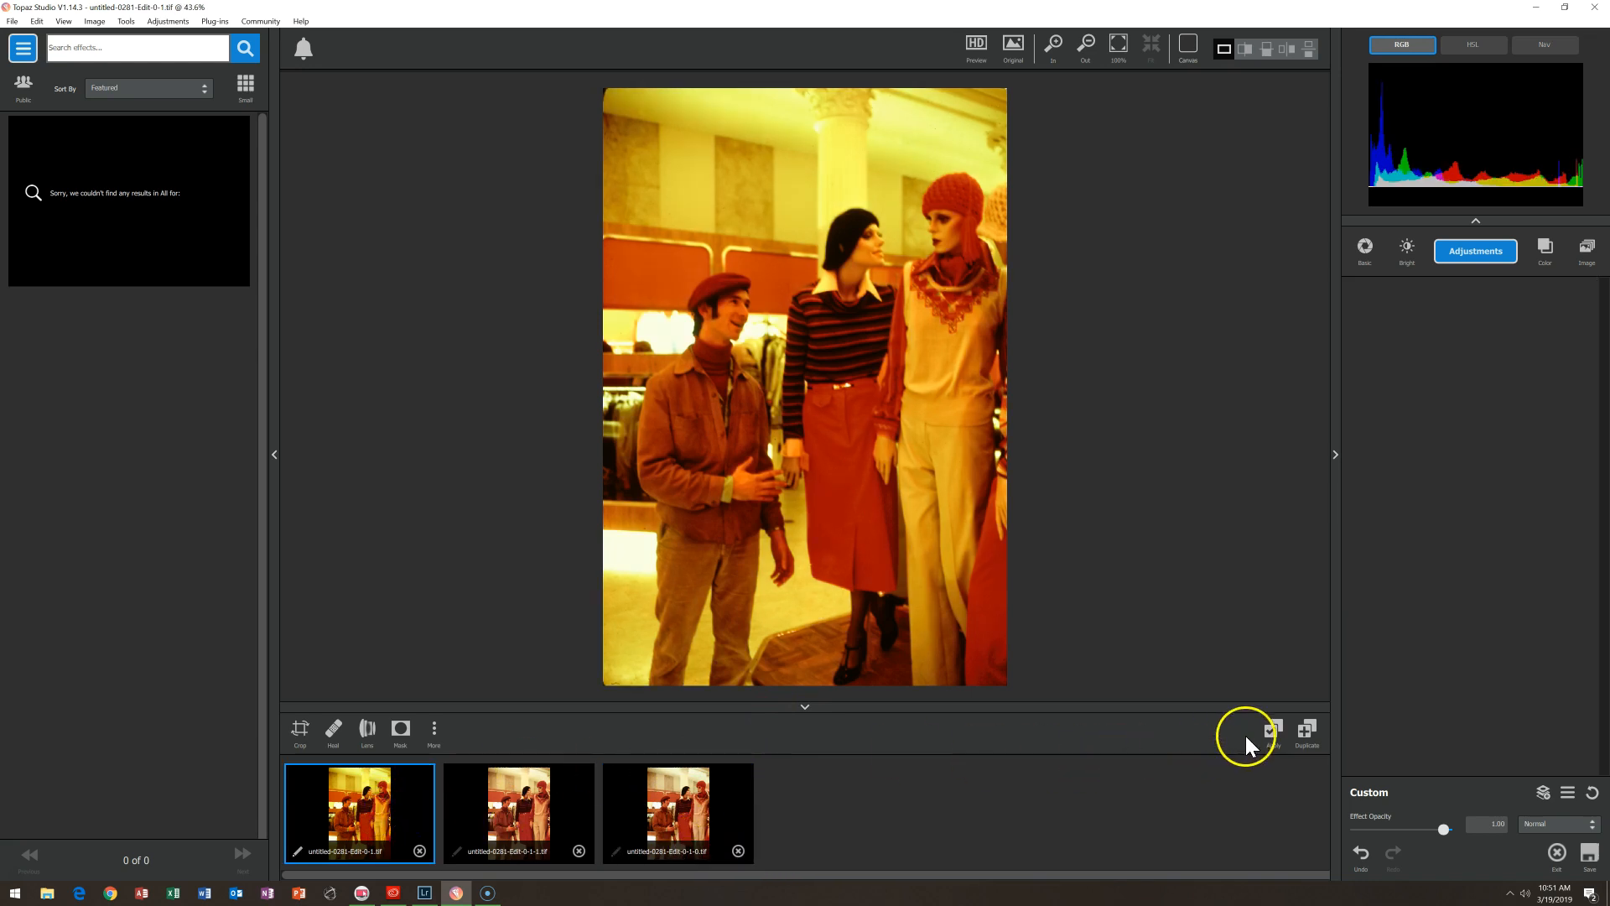
- Duplicate the uncorrected yellow image and add a Color Overlay adjustment to the new copy
click(1305, 730)
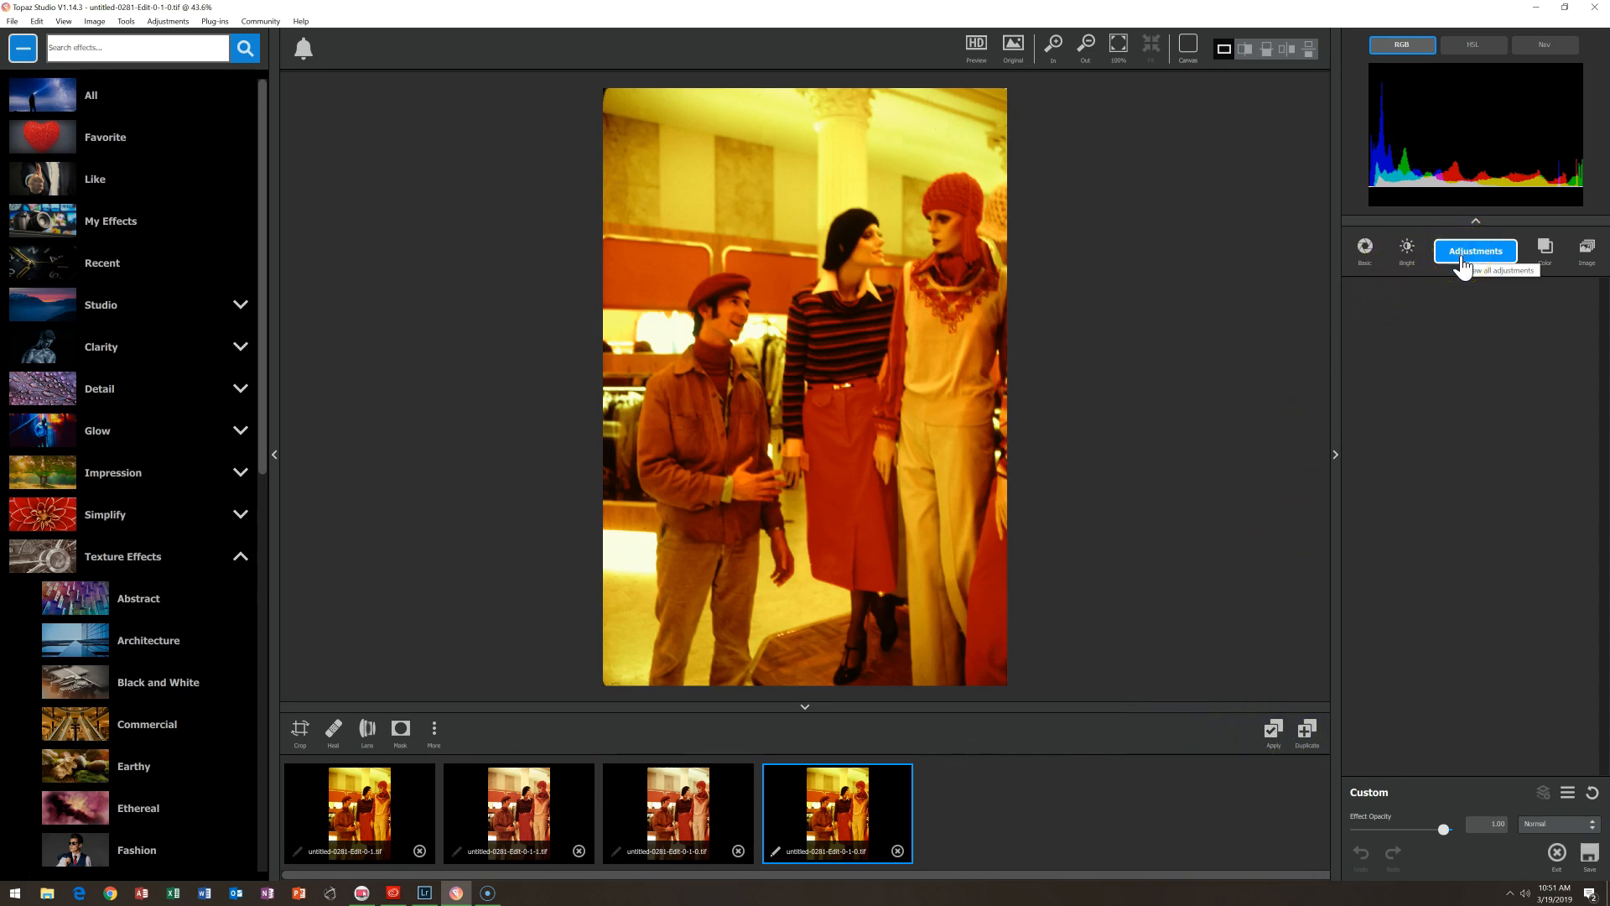
click(1541, 250)
click(1499, 255)
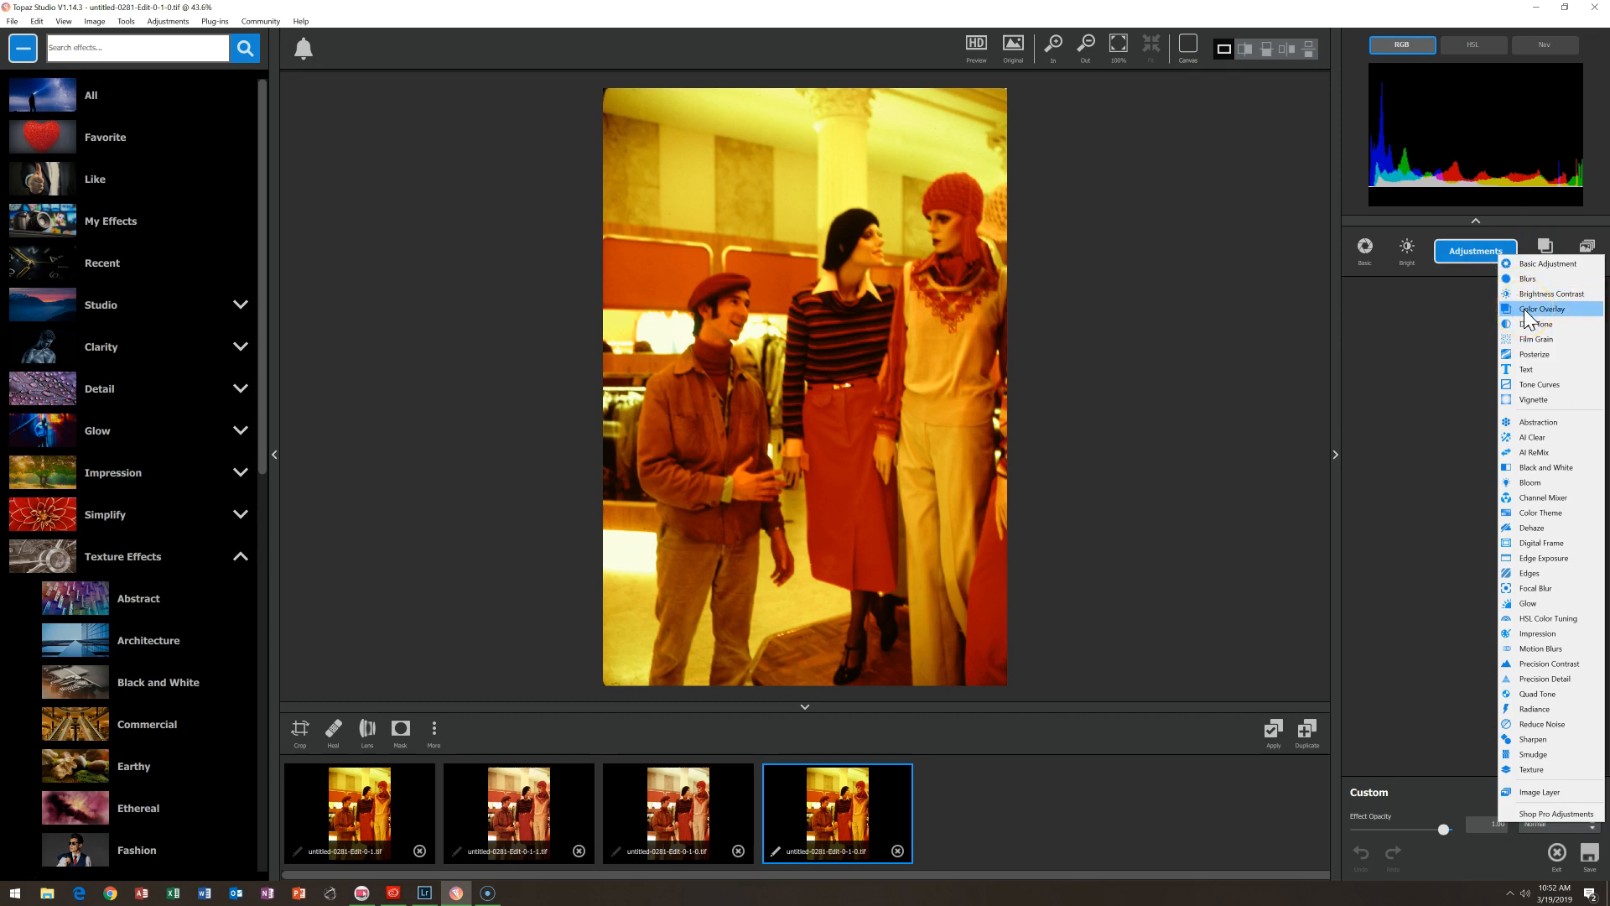
click(1567, 238)
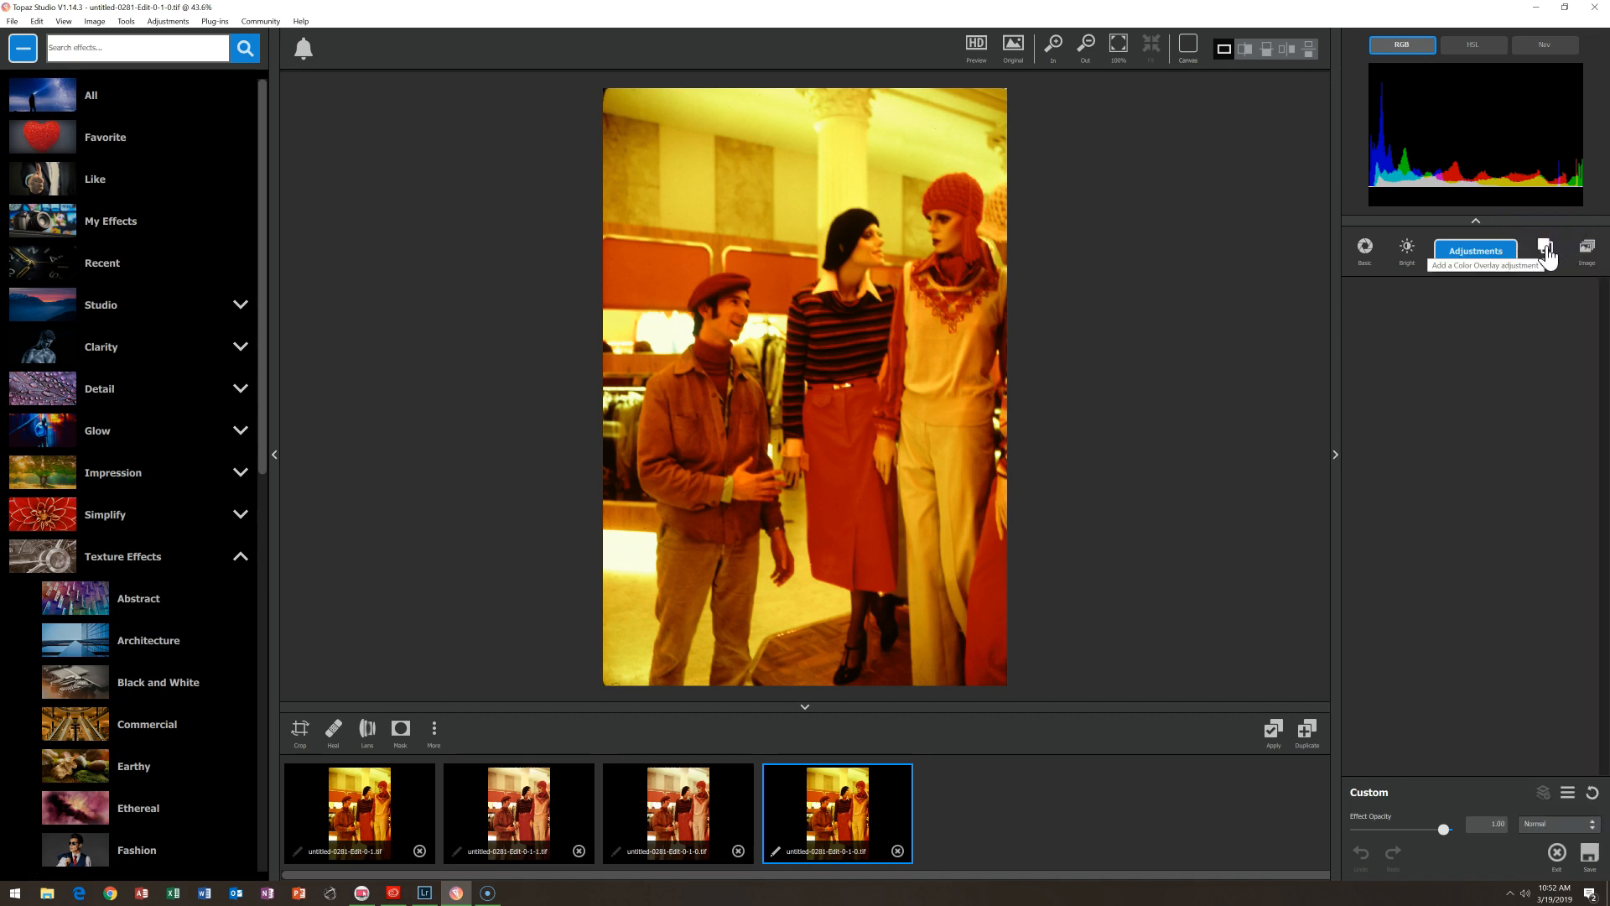
click(1547, 256)
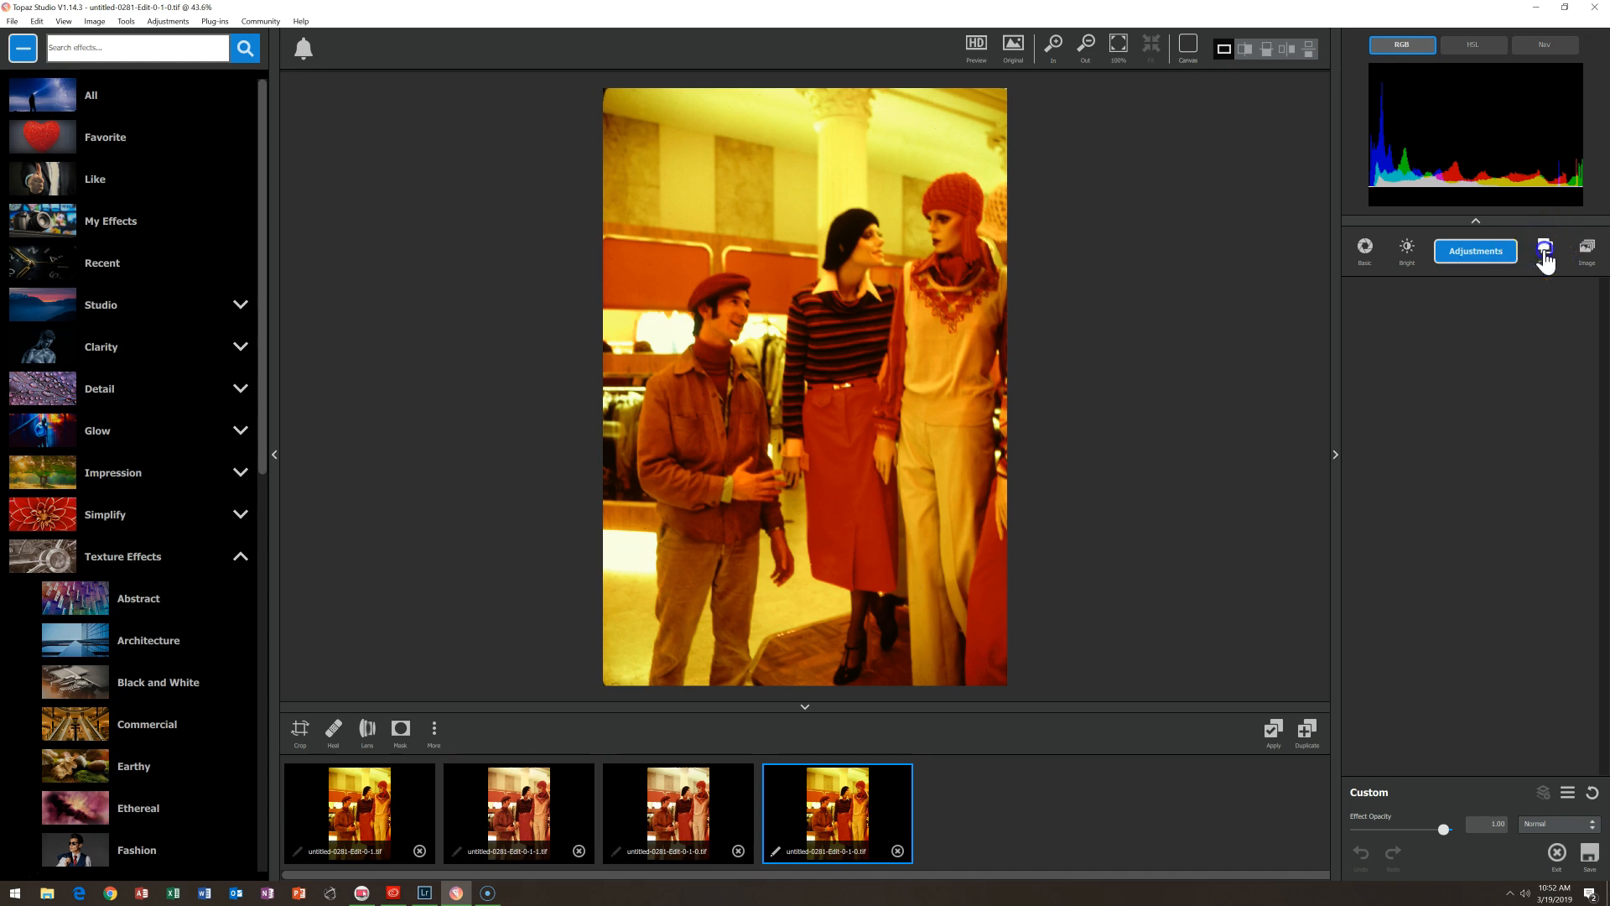
click(1486, 277)
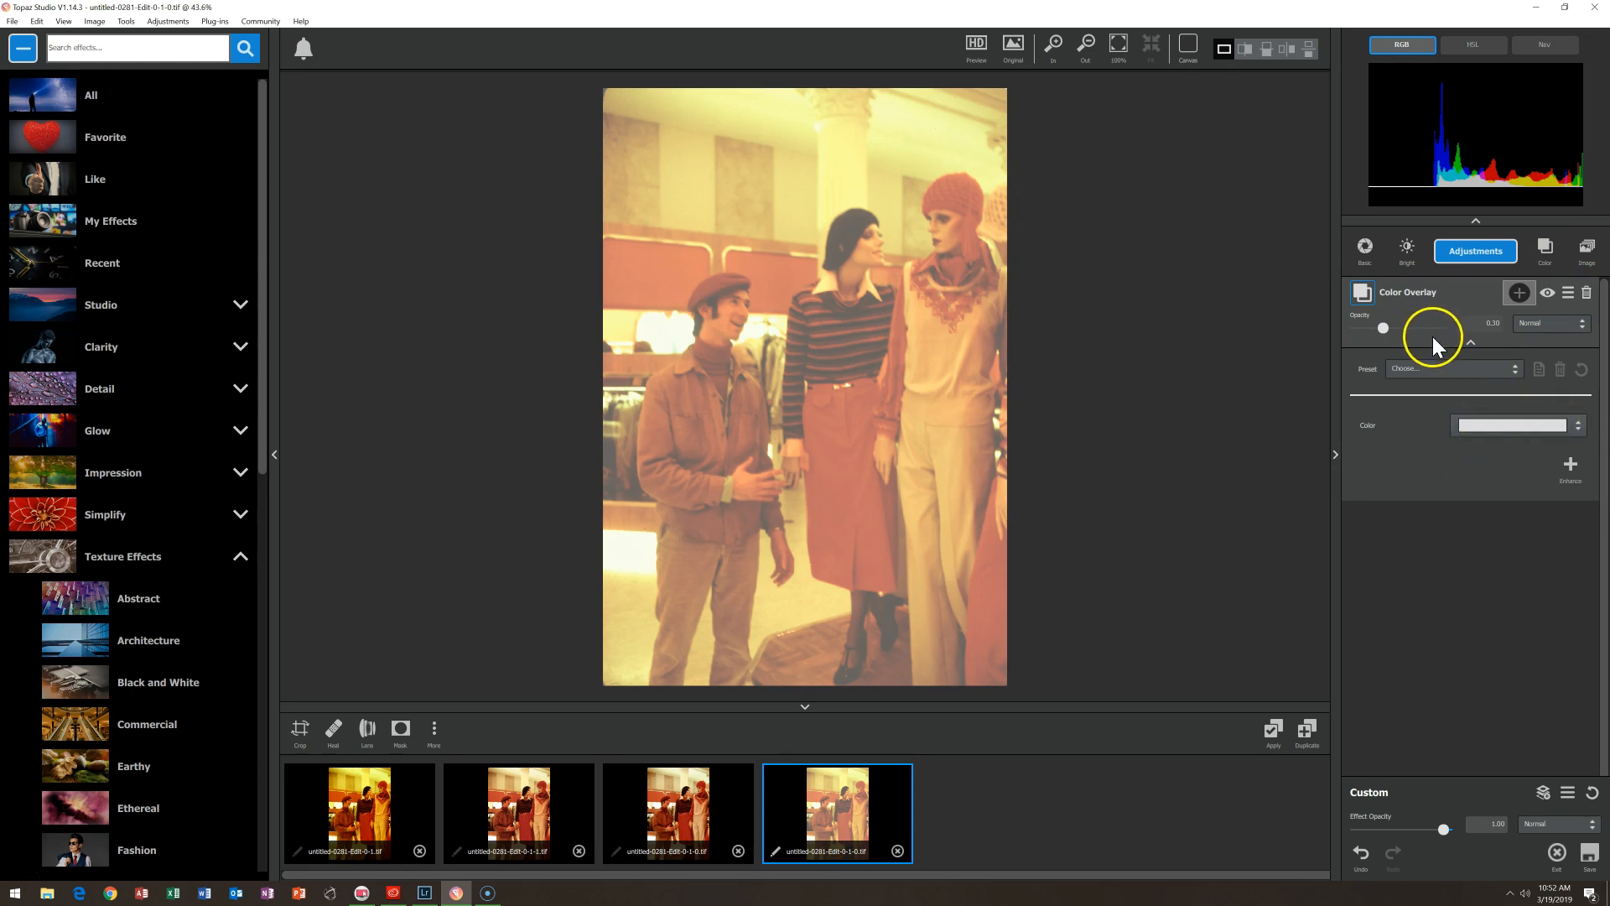
- Add a mask to the Color Overlay adjustment and invert it to solid black, hiding the overlay
click(1492, 327)
click(1519, 292)
click(1546, 369)
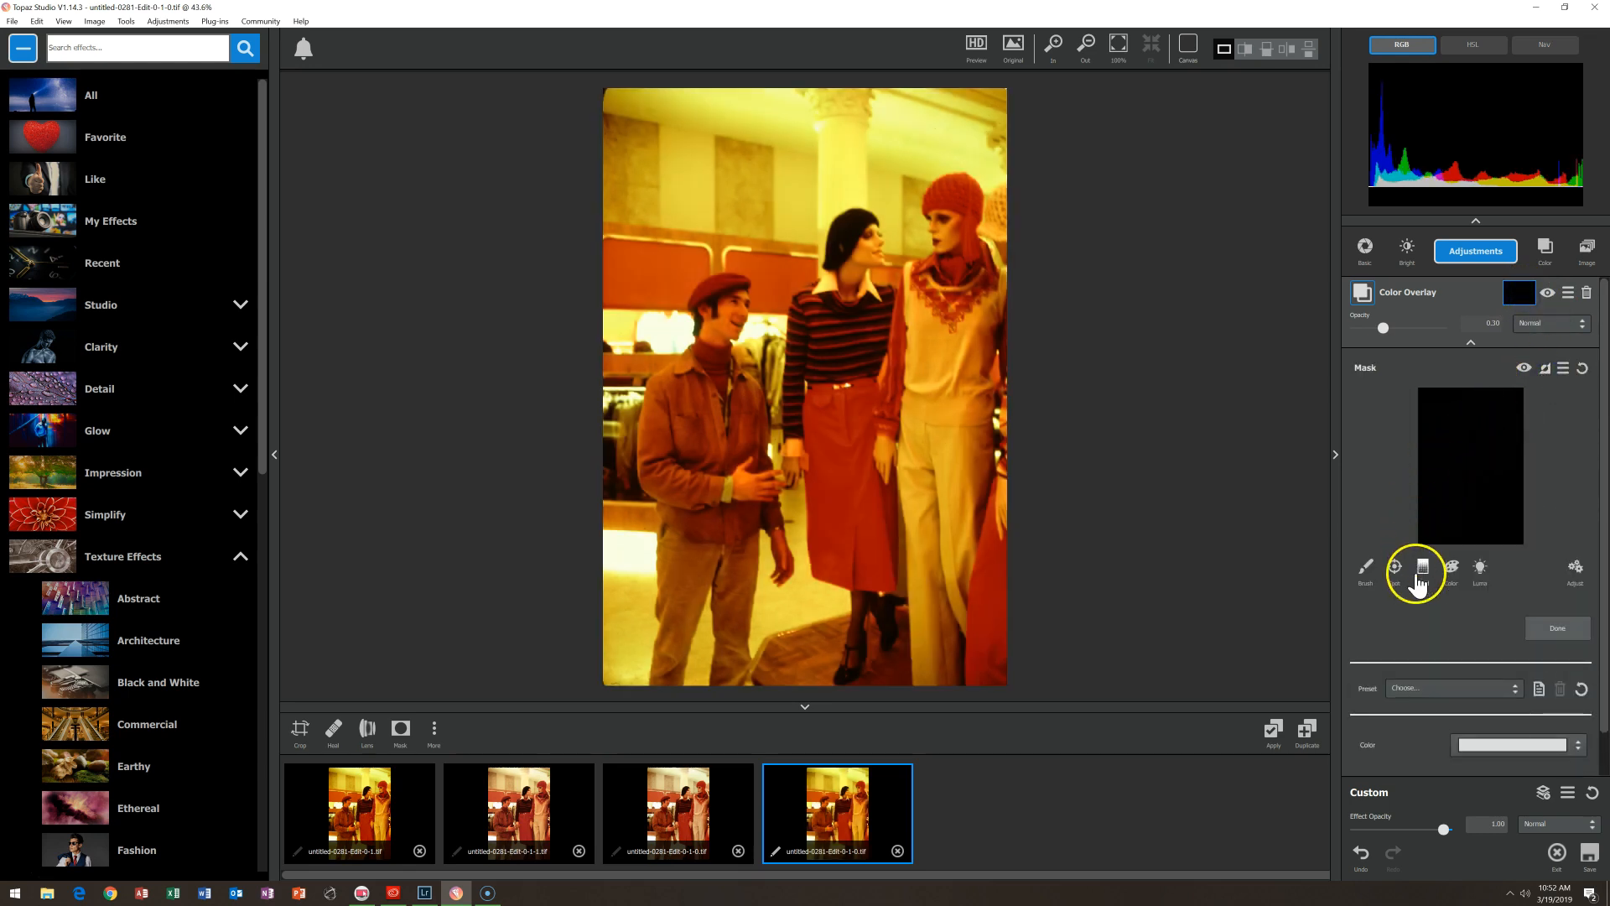
- Sample the yellow cast from the bright wall area beside the top of the column as the overlay color
scroll(1416, 580, down, 2)
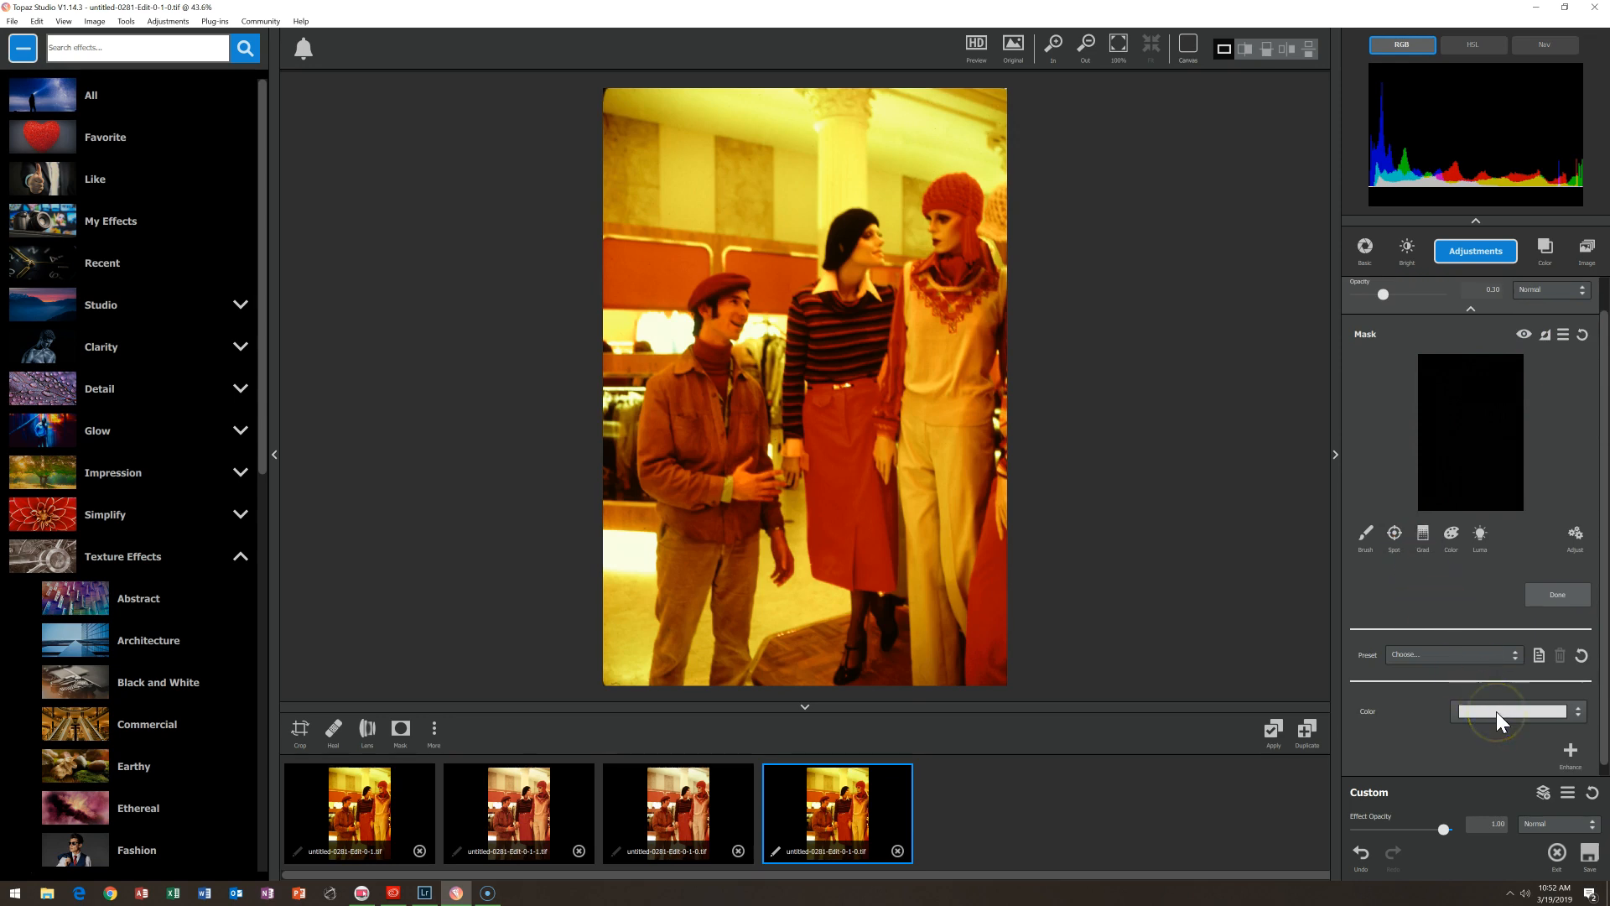
click(1396, 719)
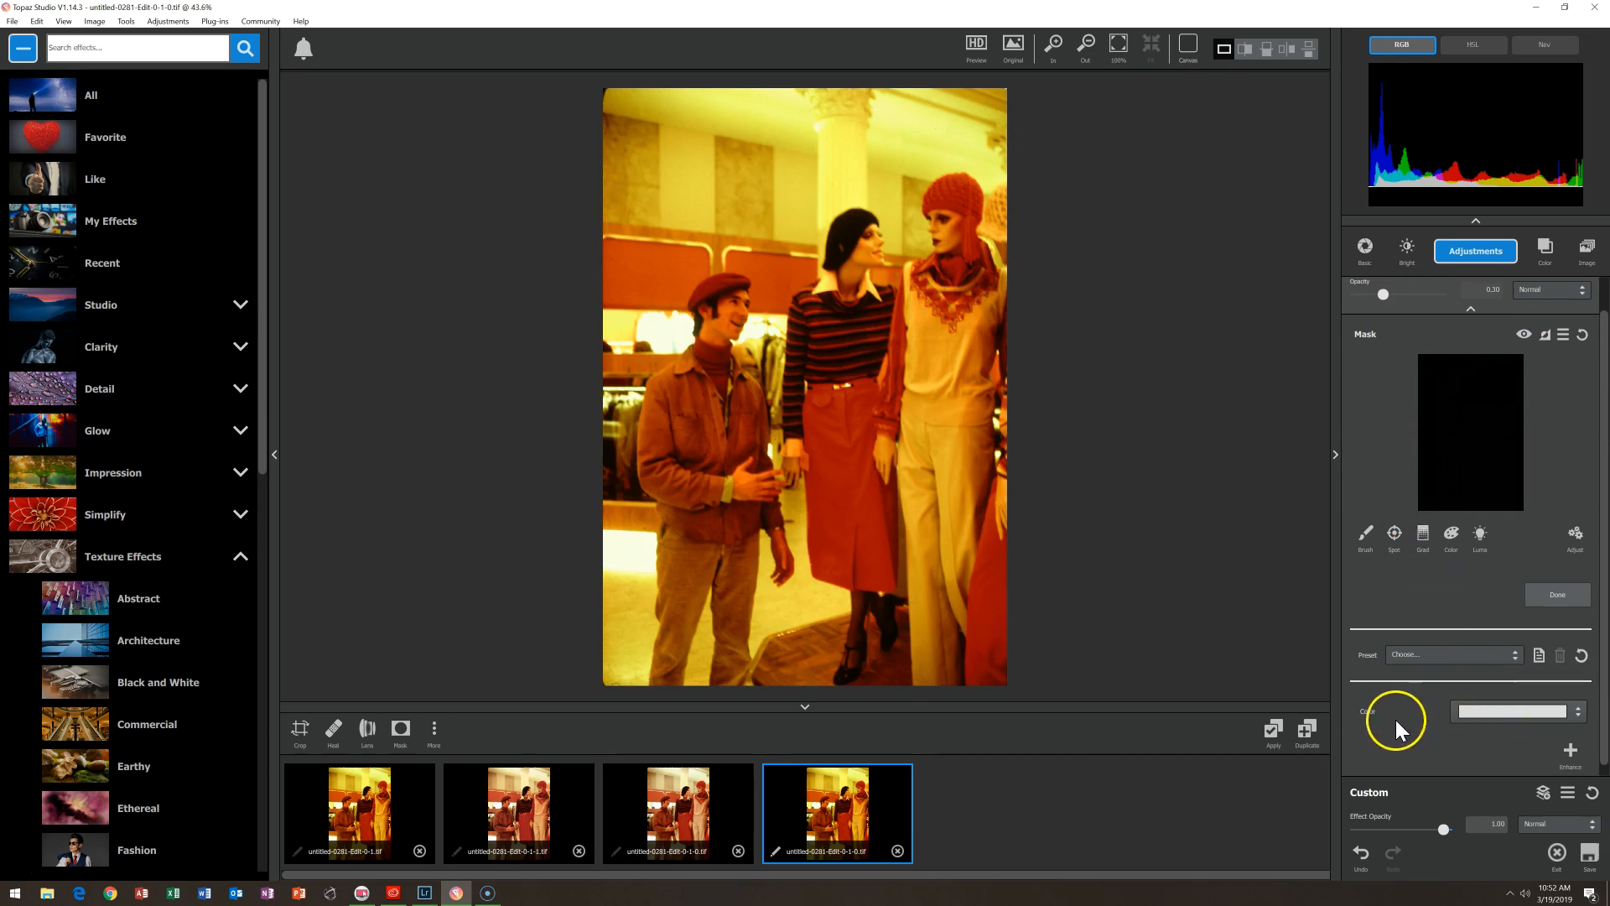
click(1510, 714)
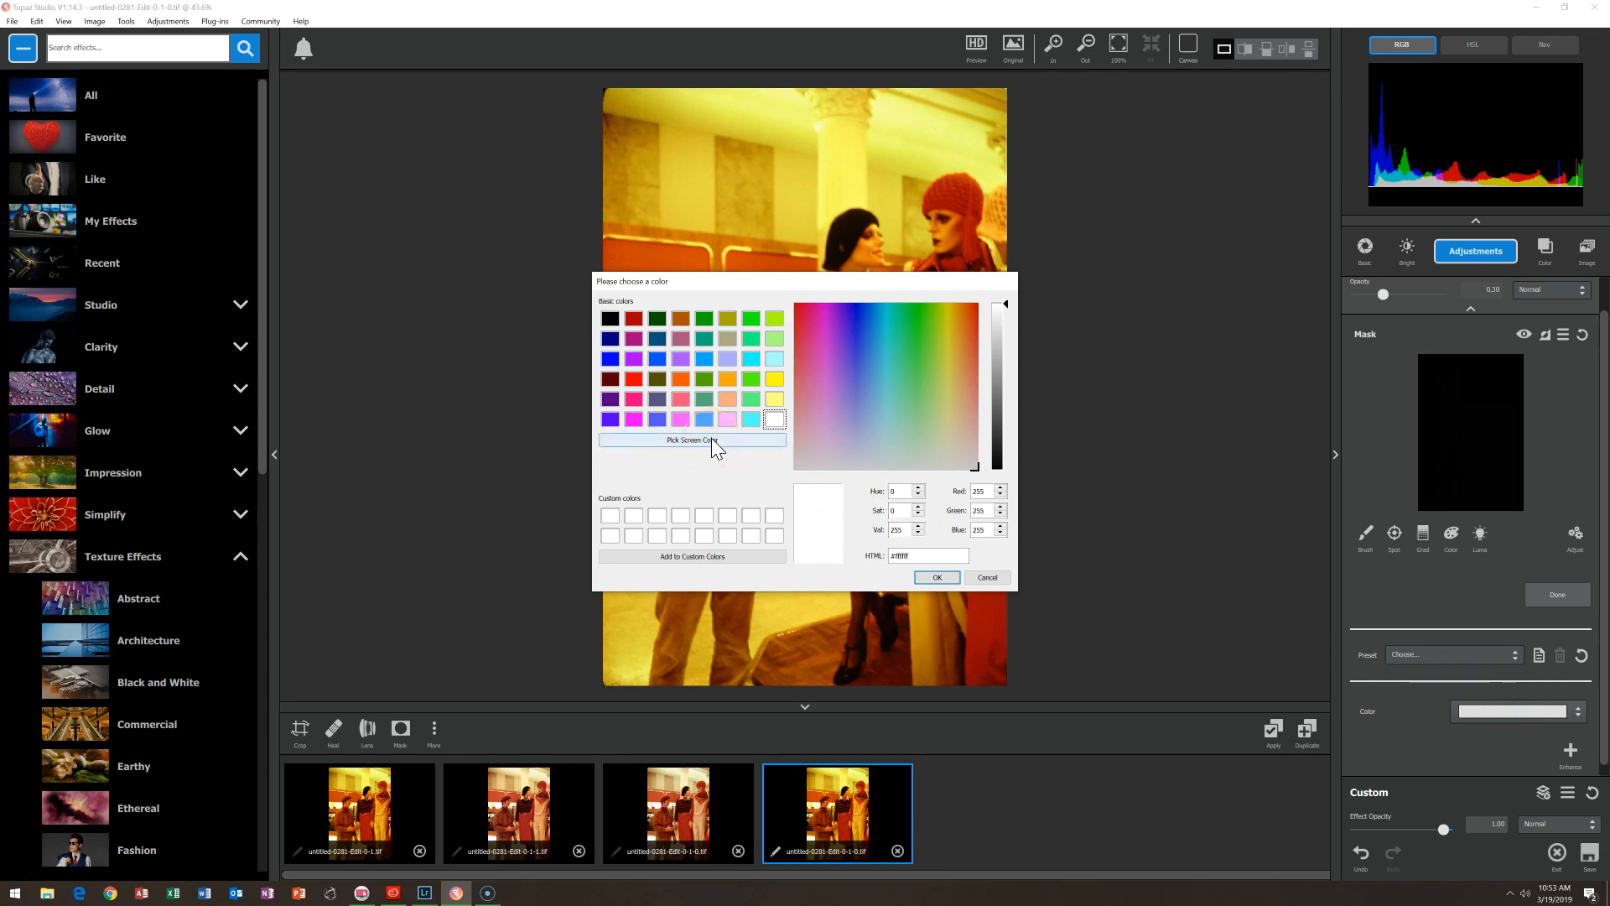
click(682, 442)
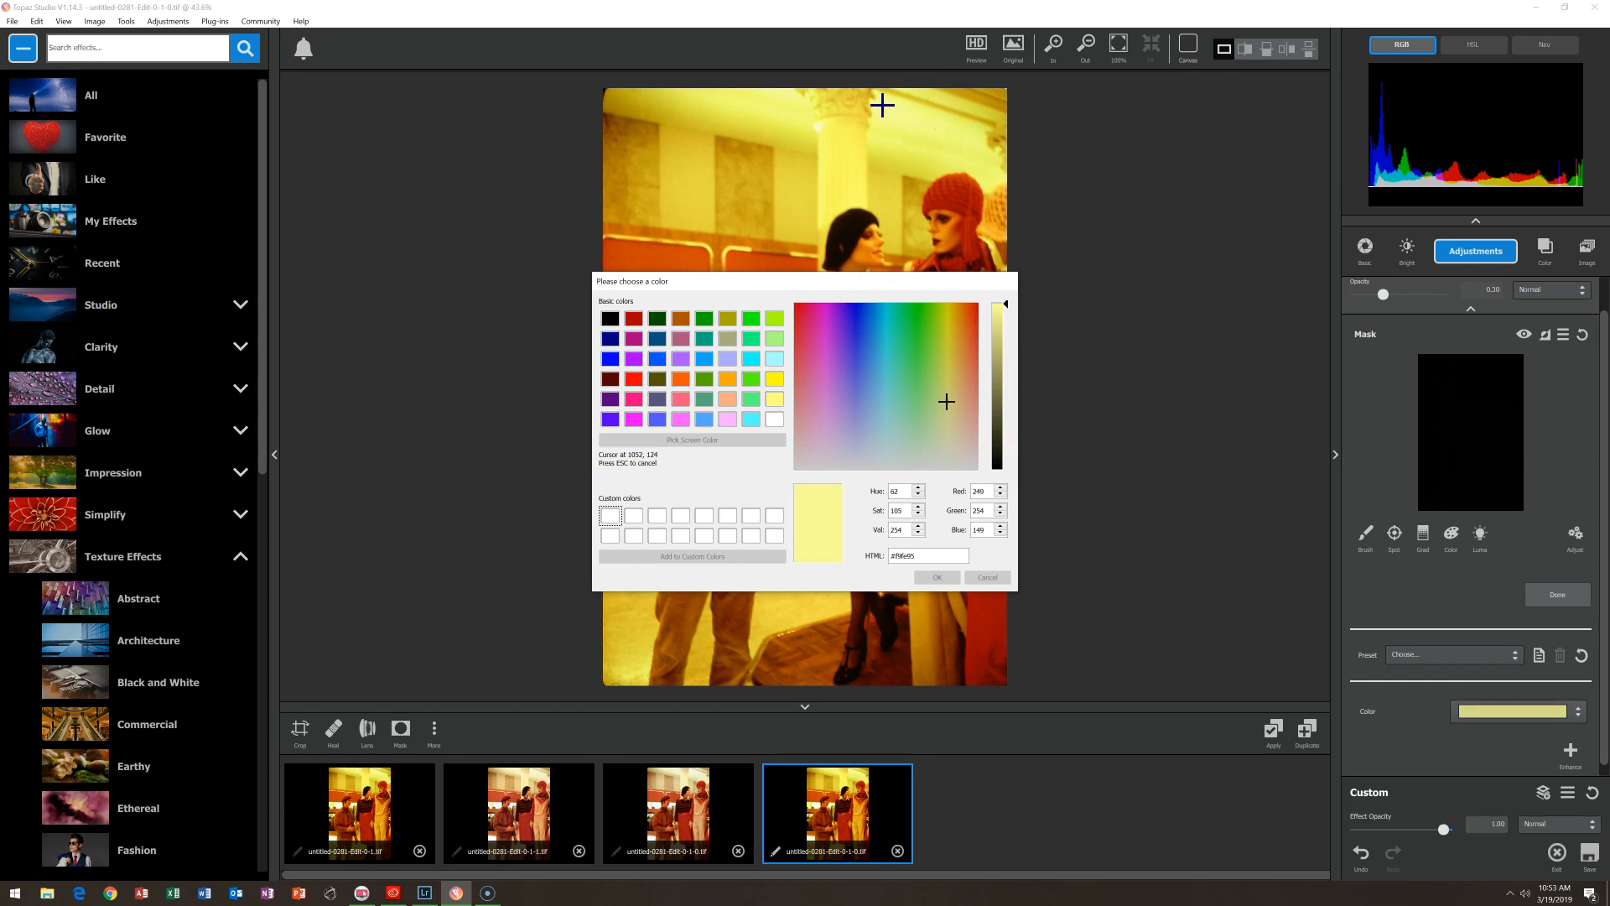
click(882, 107)
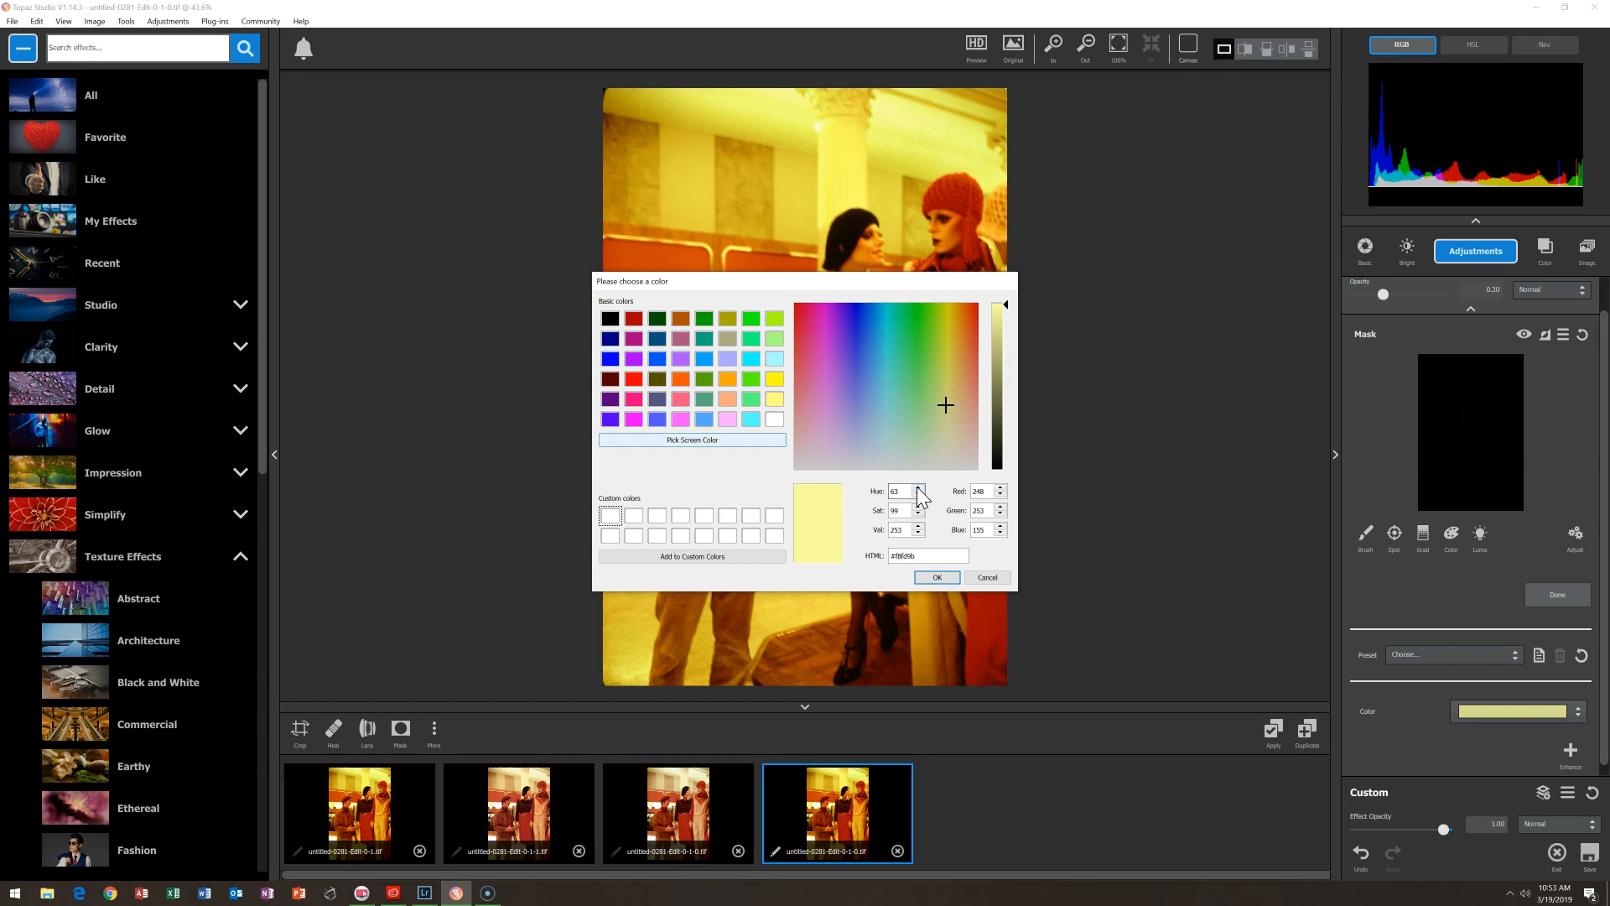
- Try hue 188 for the sampled color, but accept a light blue with hue about 231, saturation 104 and value 253
drag(906, 490, 887, 492)
text(188)
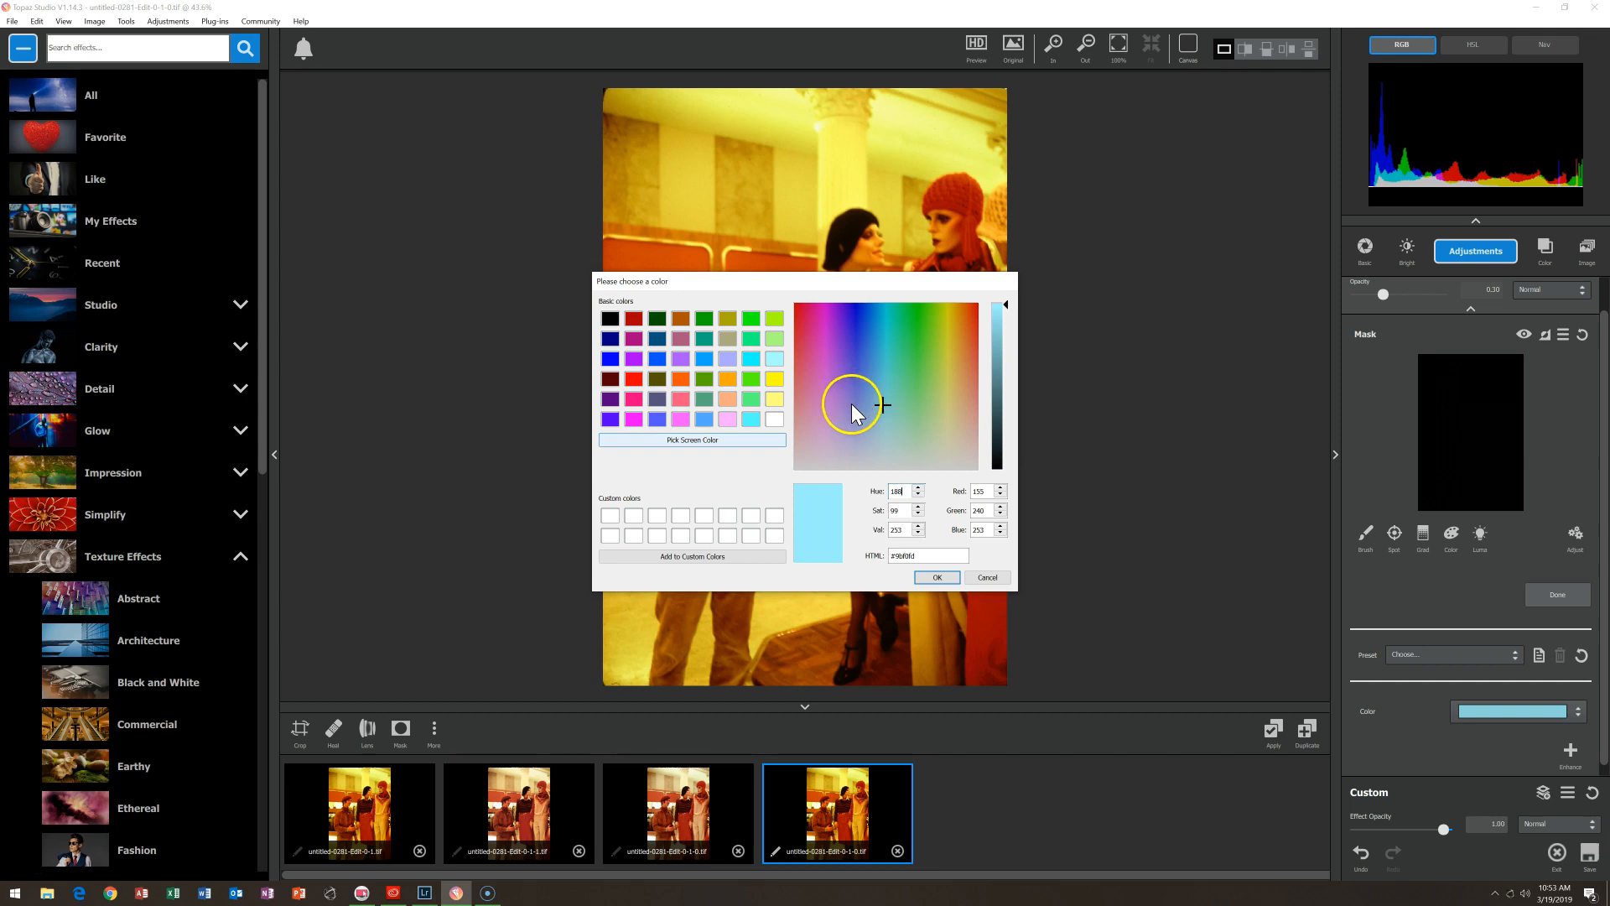
click(852, 404)
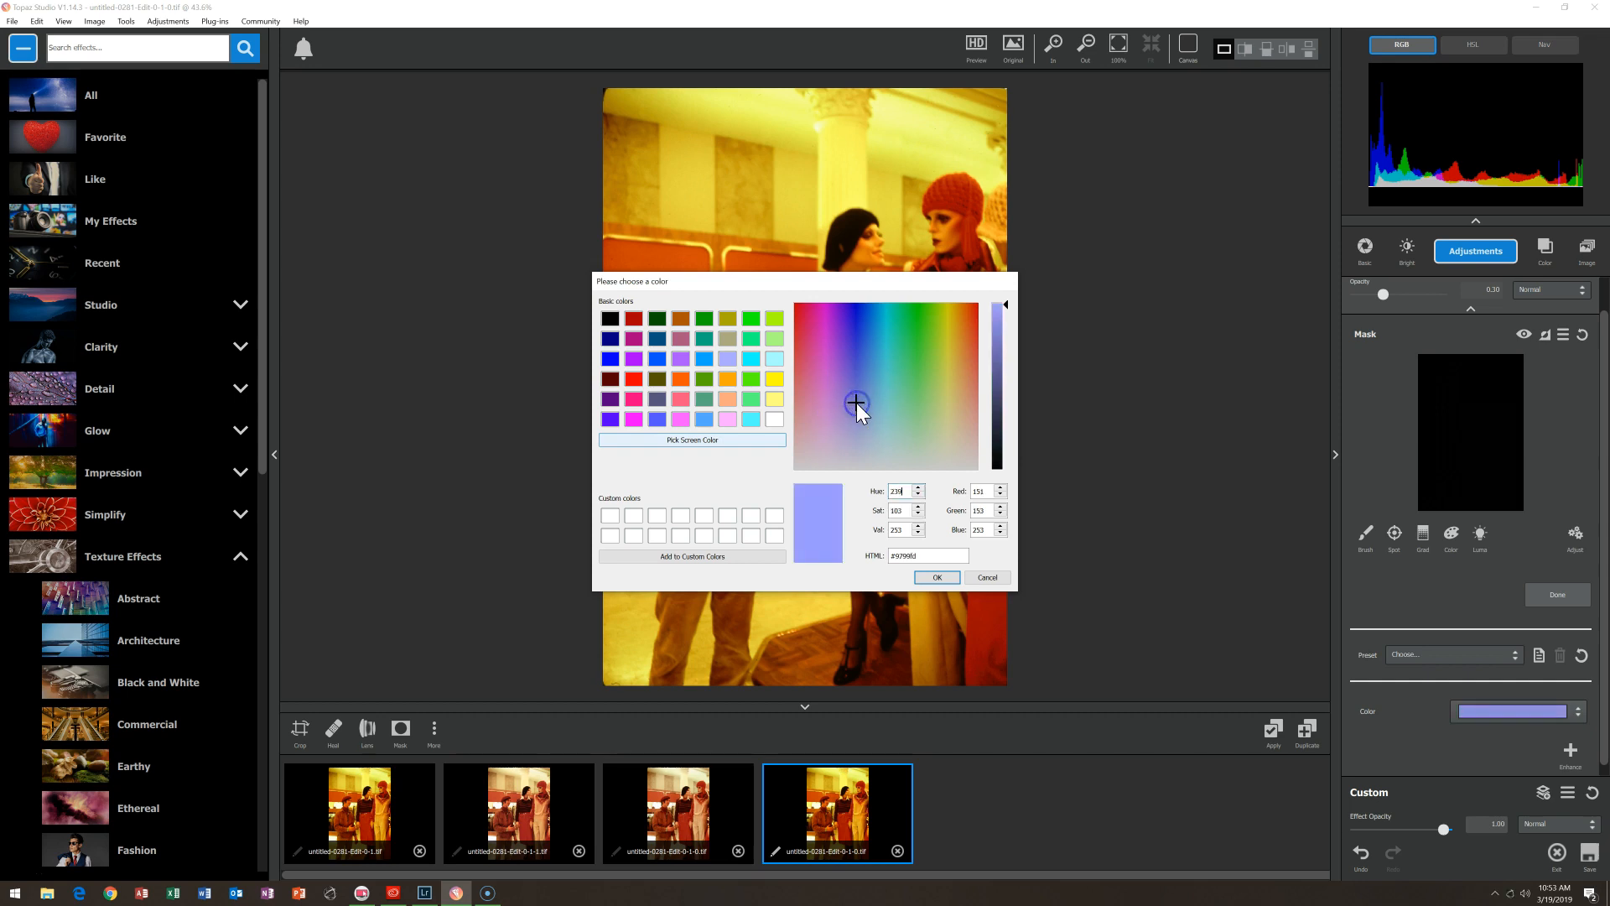
drag(860, 401, 861, 401)
click(936, 578)
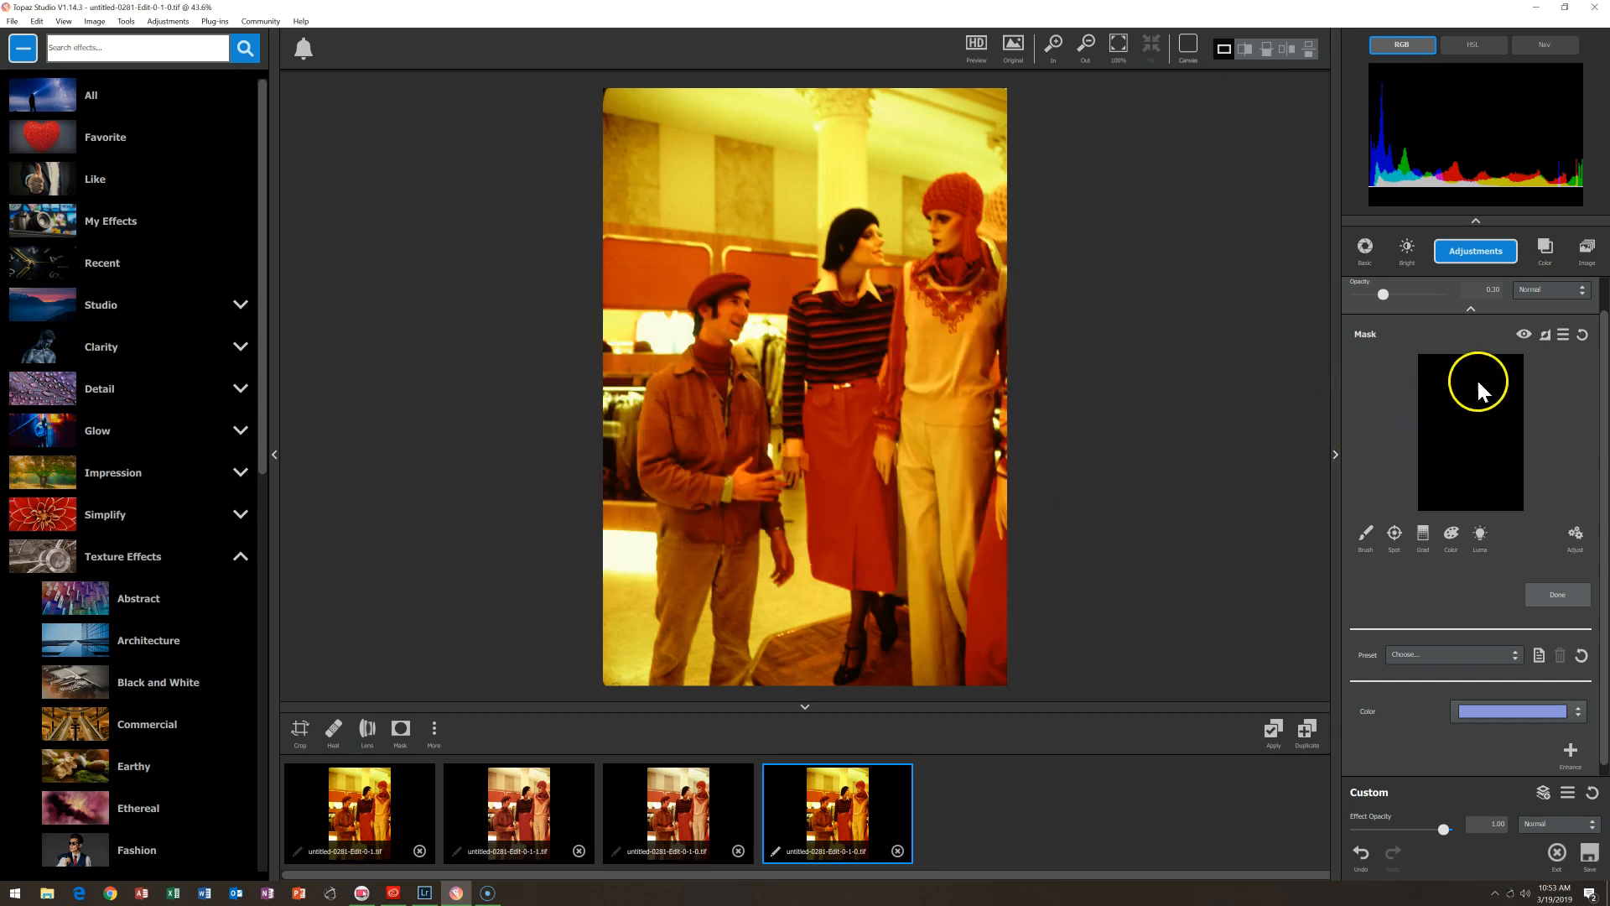
- Invert the Color Overlay mask to solid white so the overlay covers the whole photo
click(1545, 335)
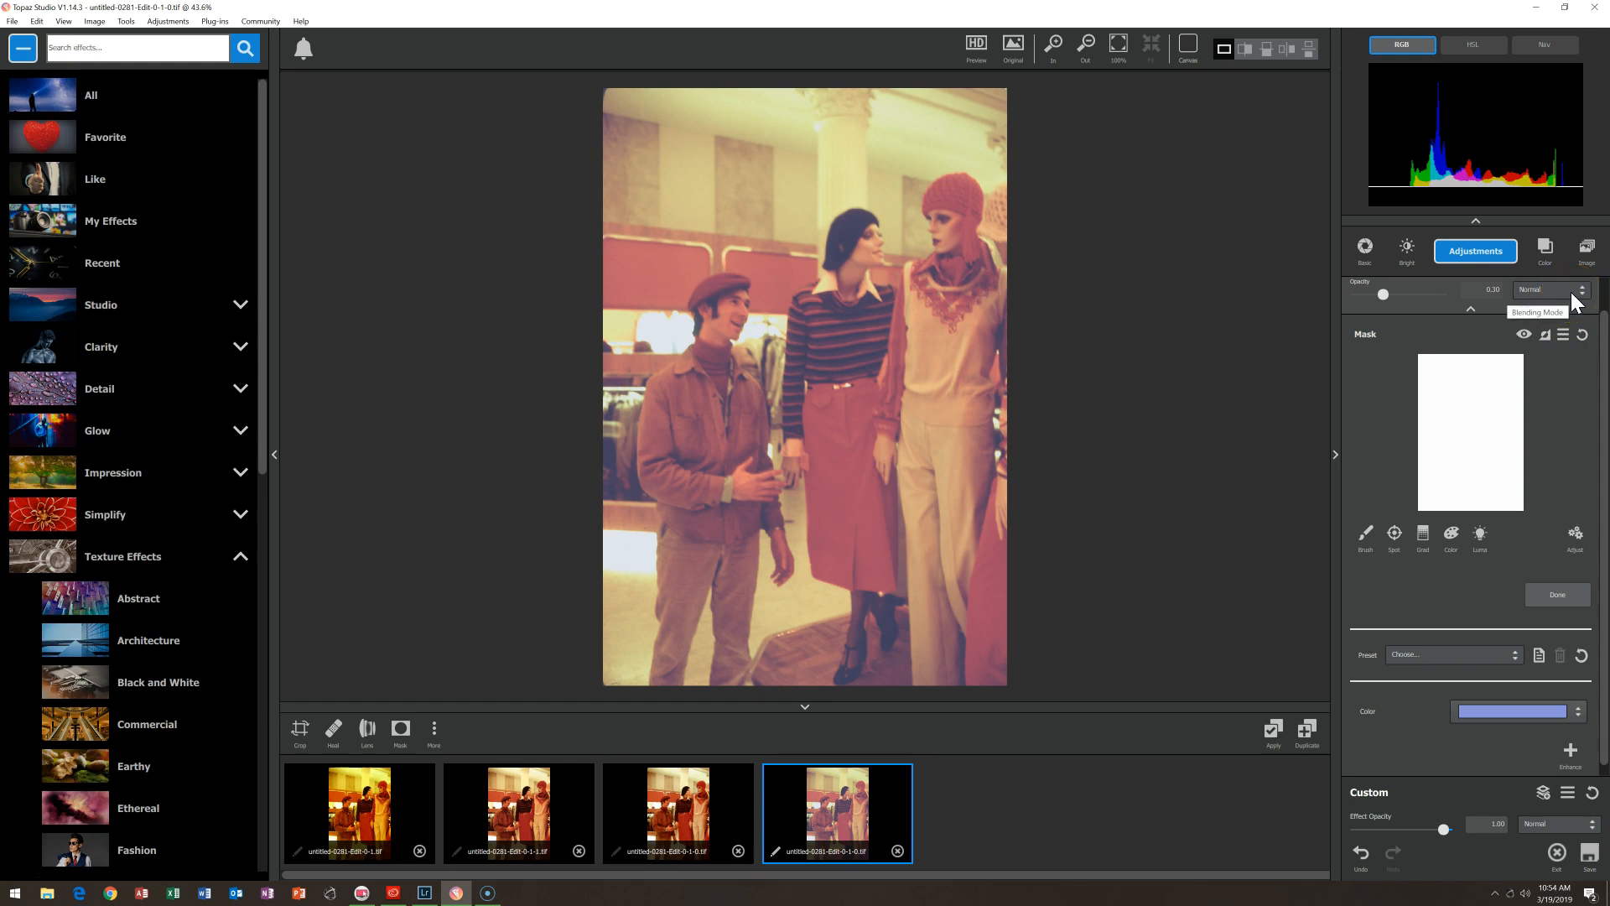
click(1602, 341)
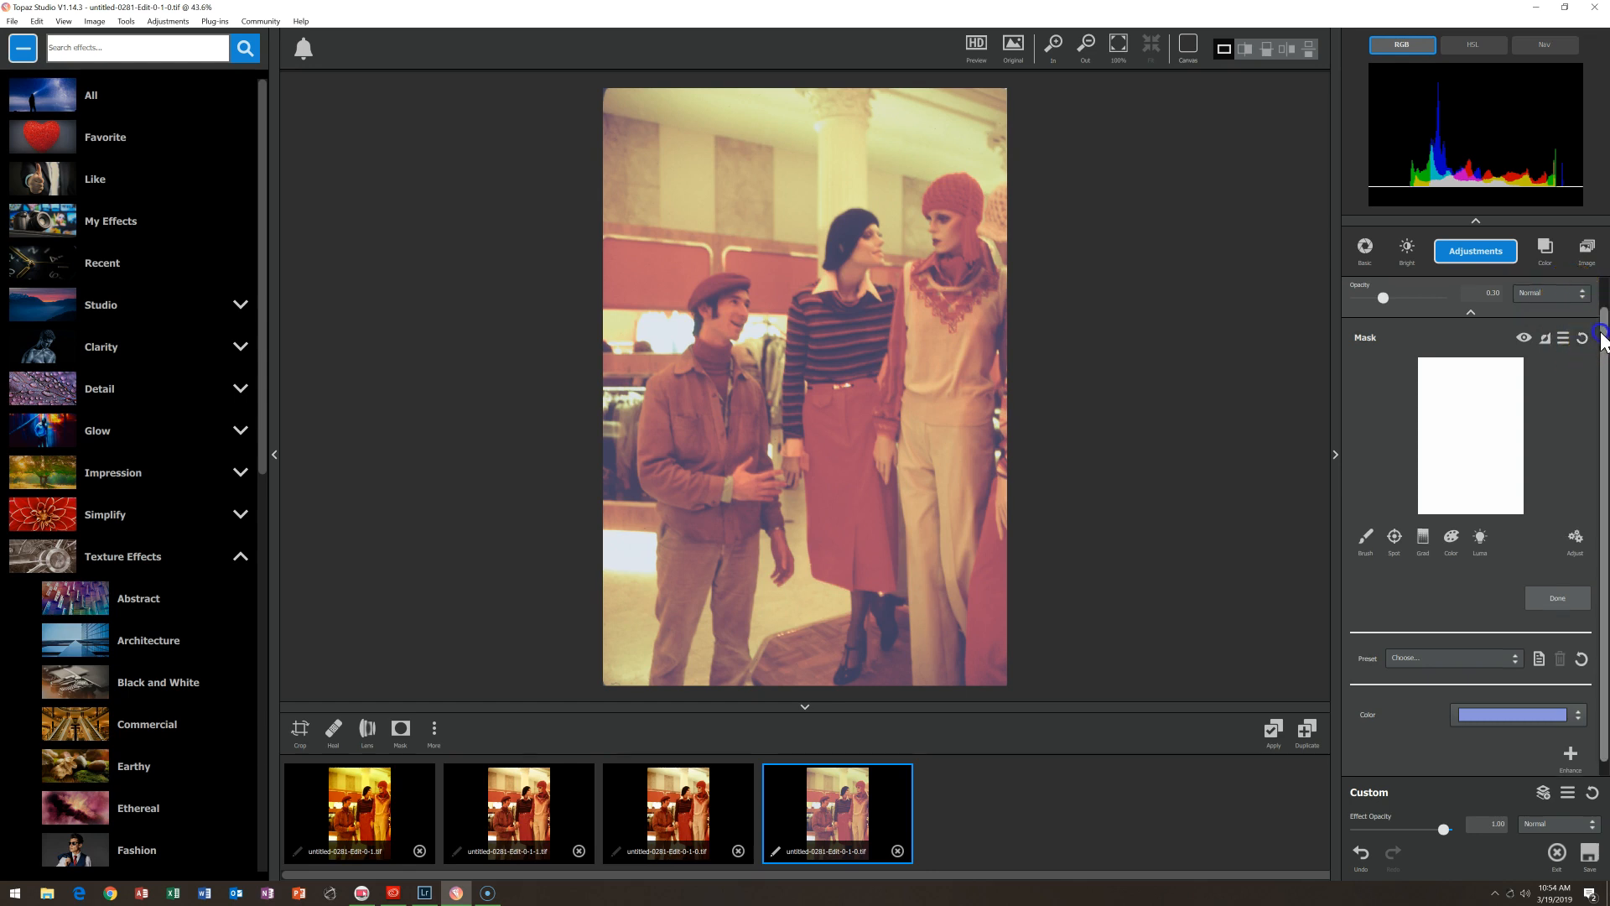
drag(1601, 333, 1601, 299)
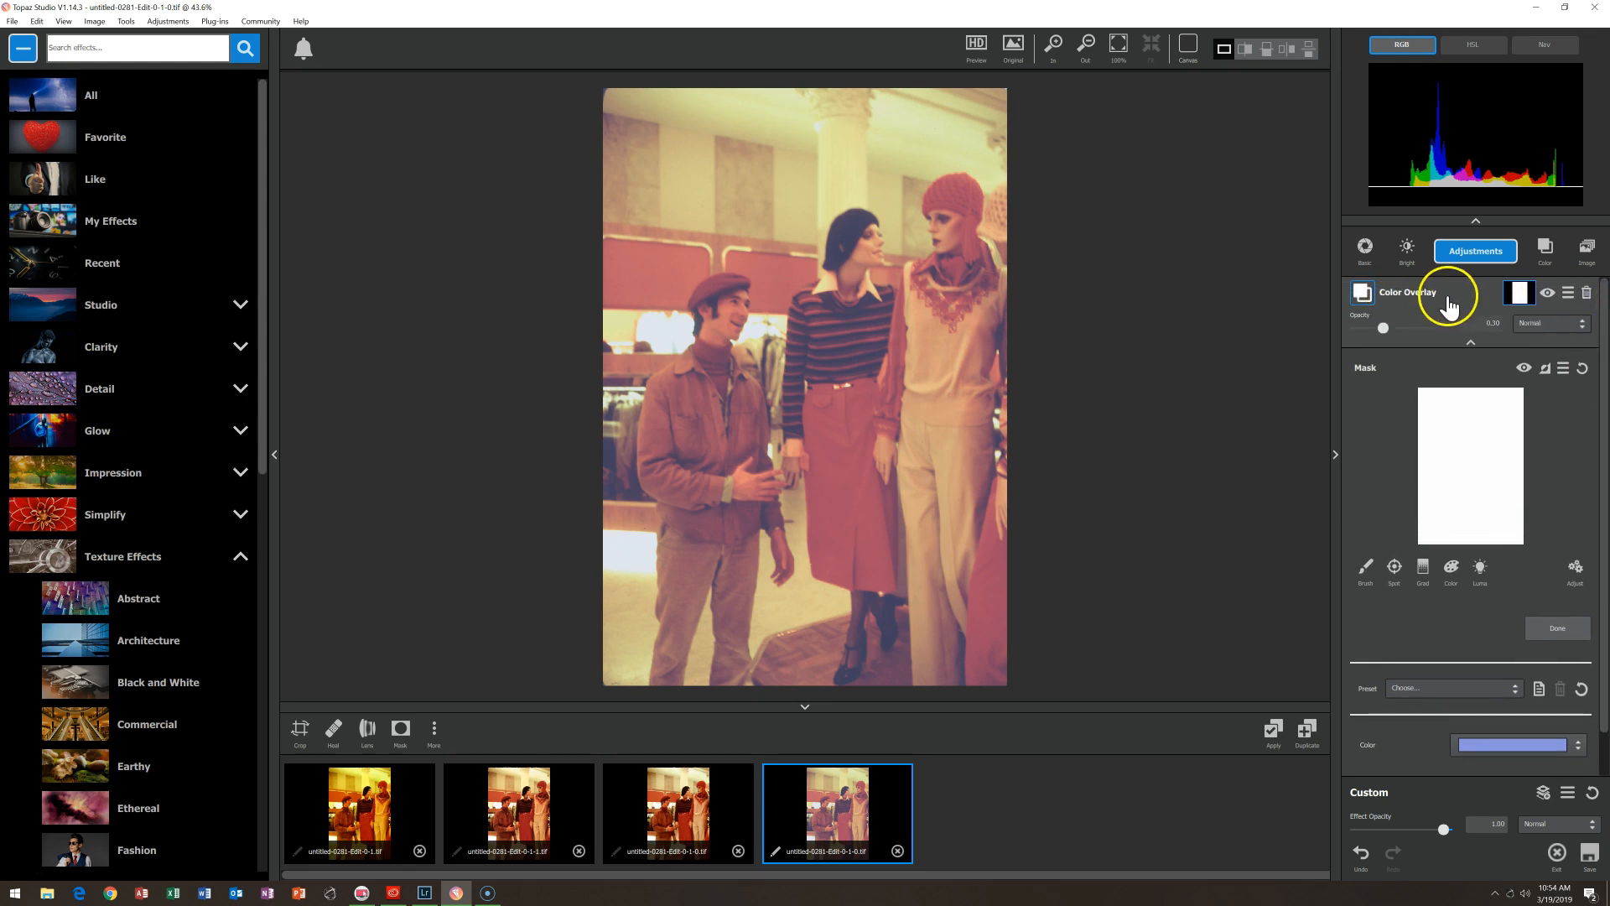
- Set the Color Overlay blending mode to Hue and raise its opacity to about 0.45
click(1581, 324)
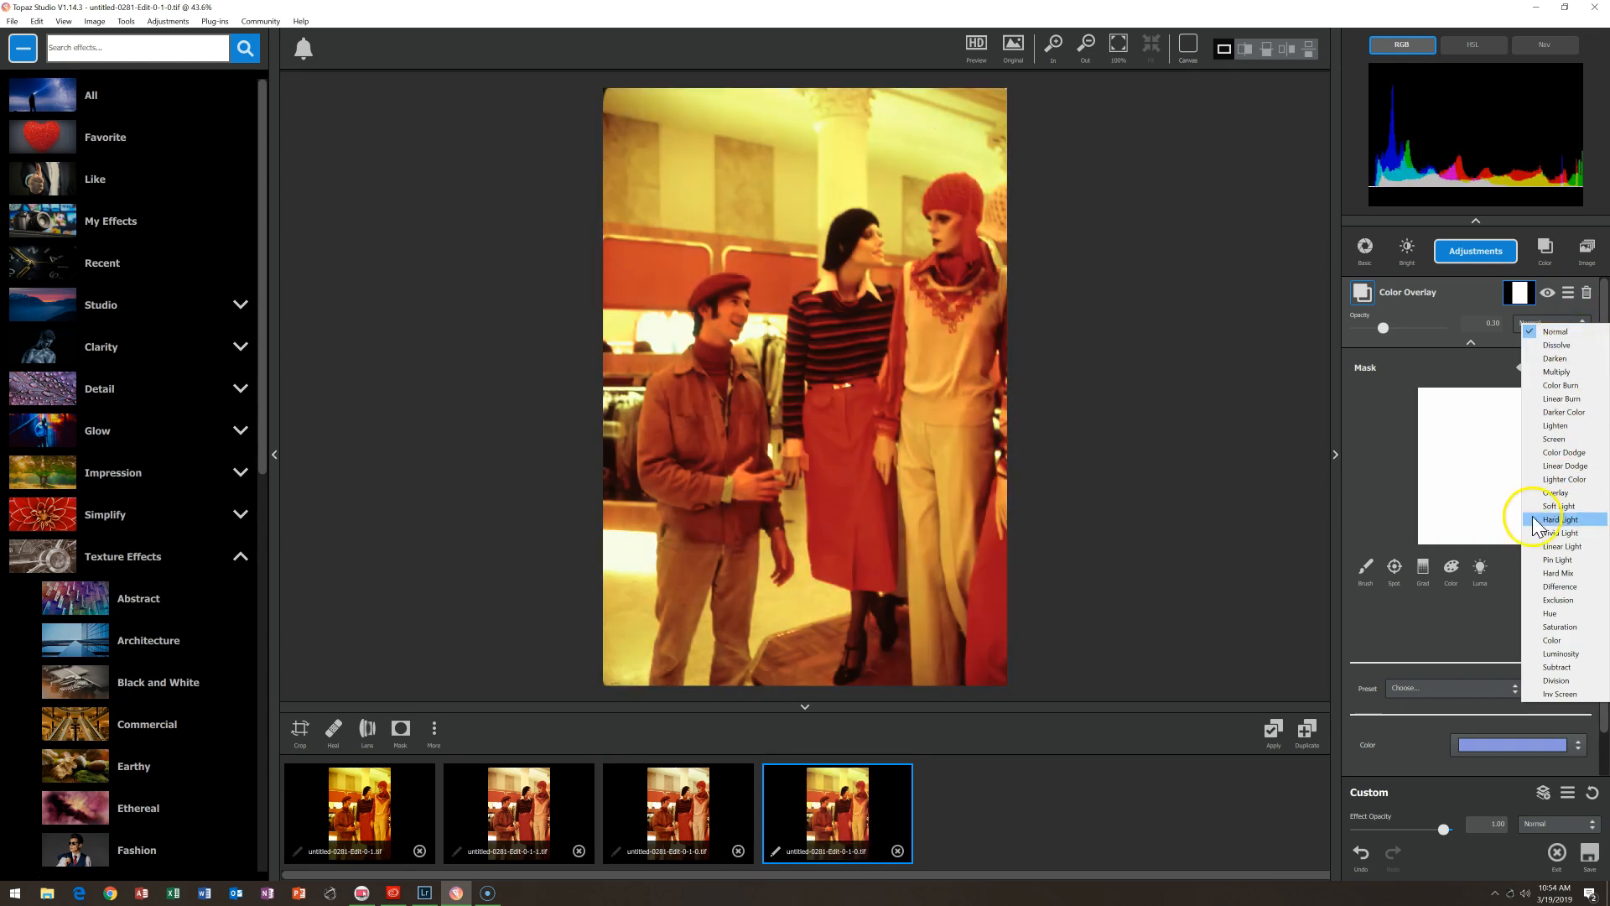
click(1532, 613)
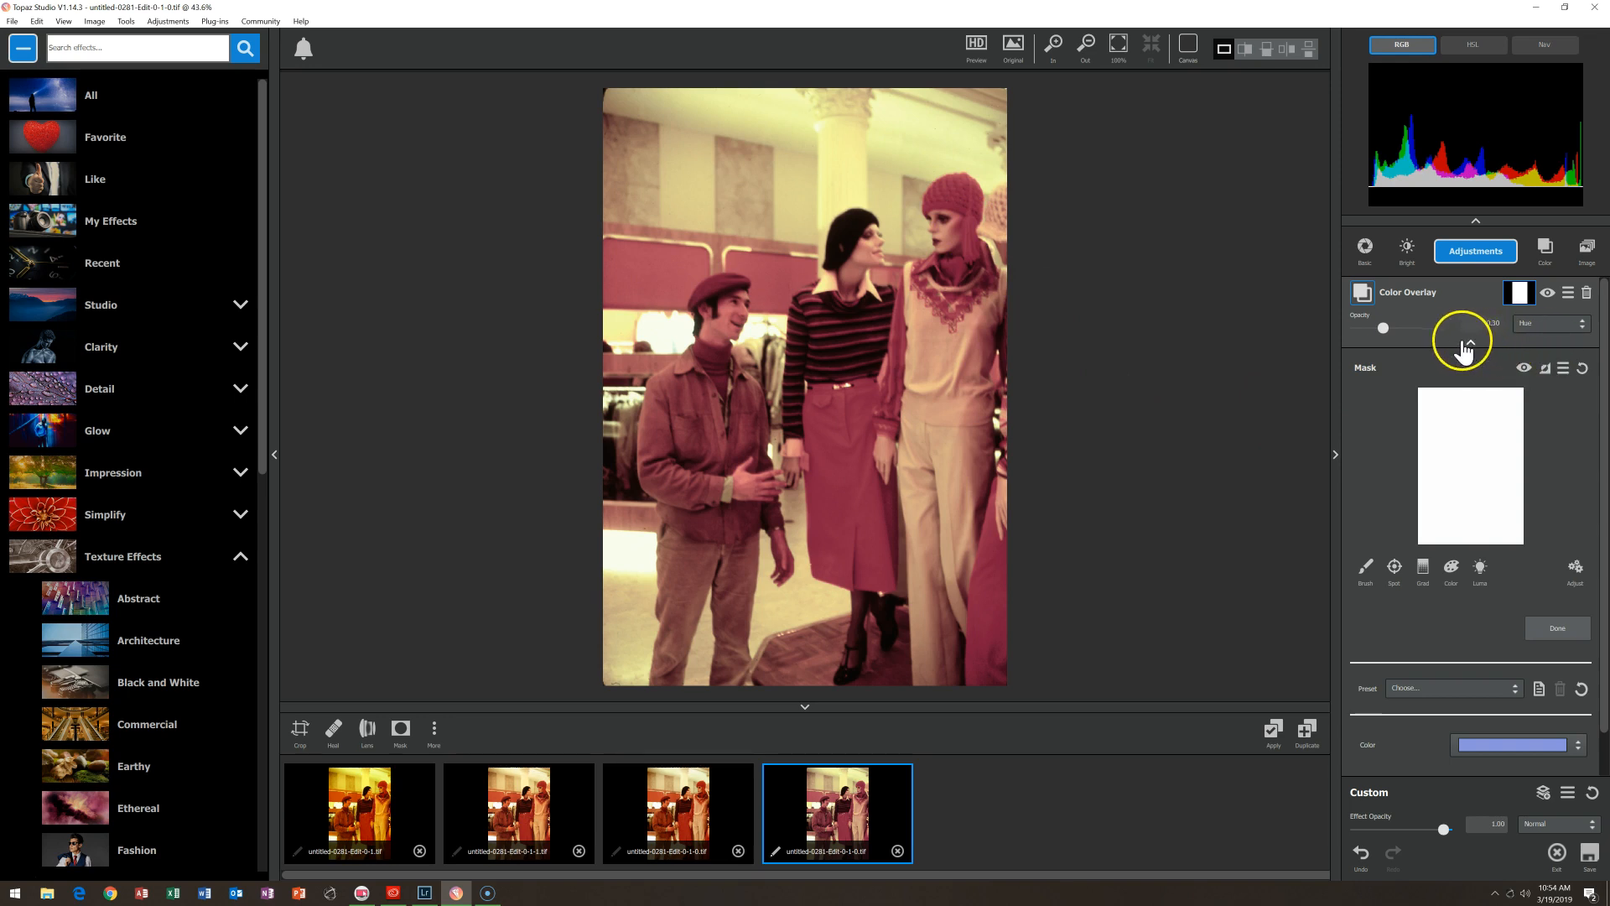
drag(1382, 328, 1393, 329)
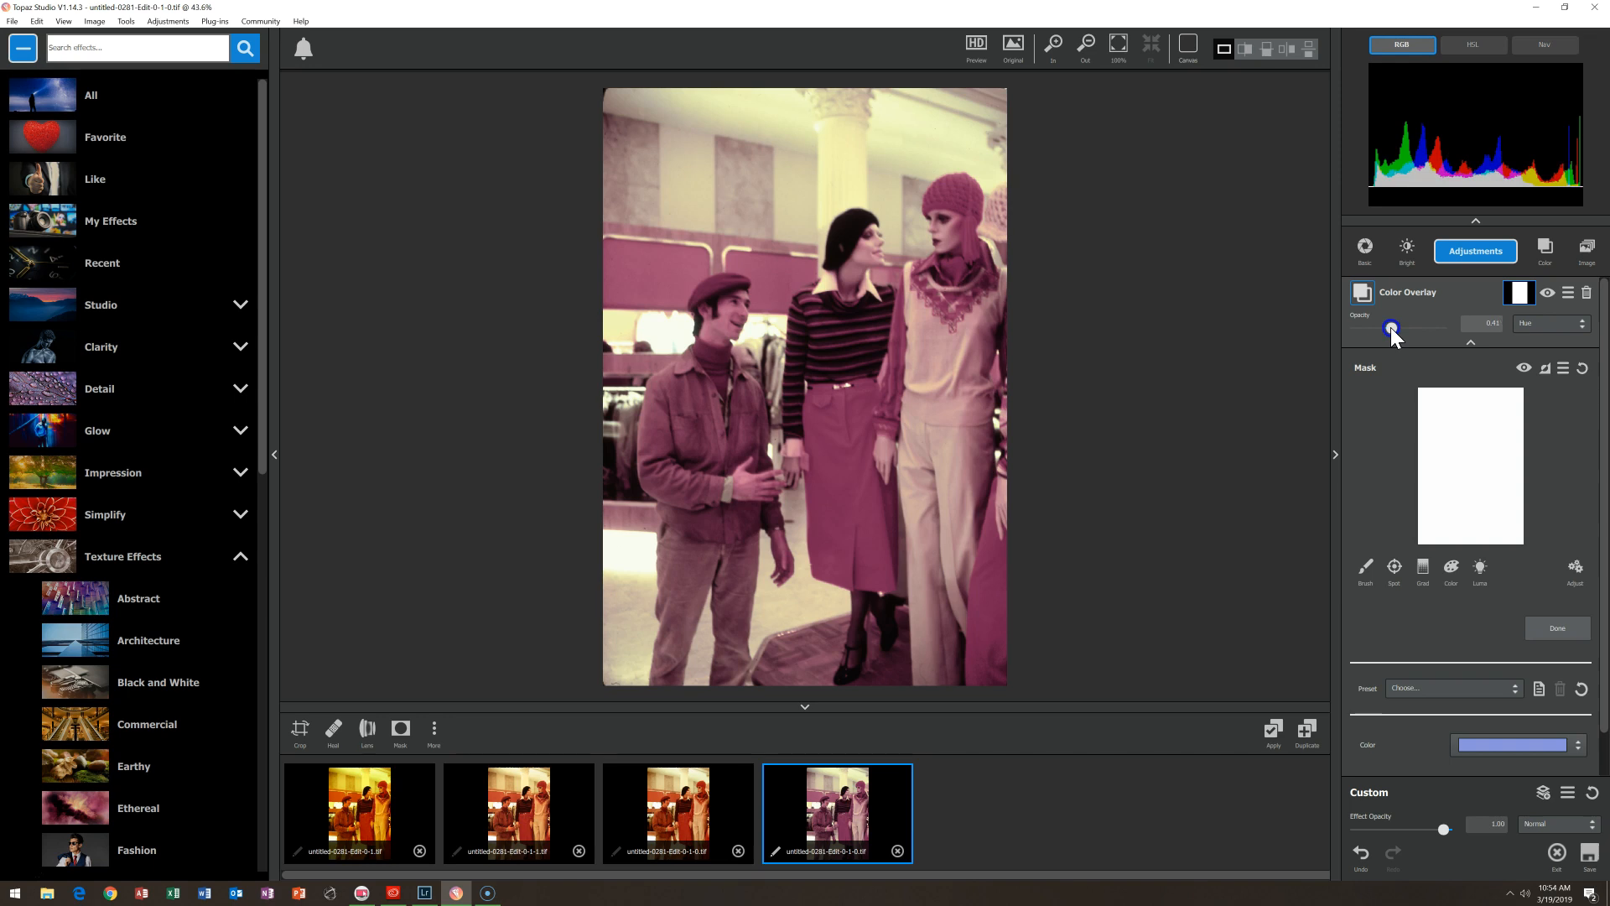
drag(1390, 327, 1395, 327)
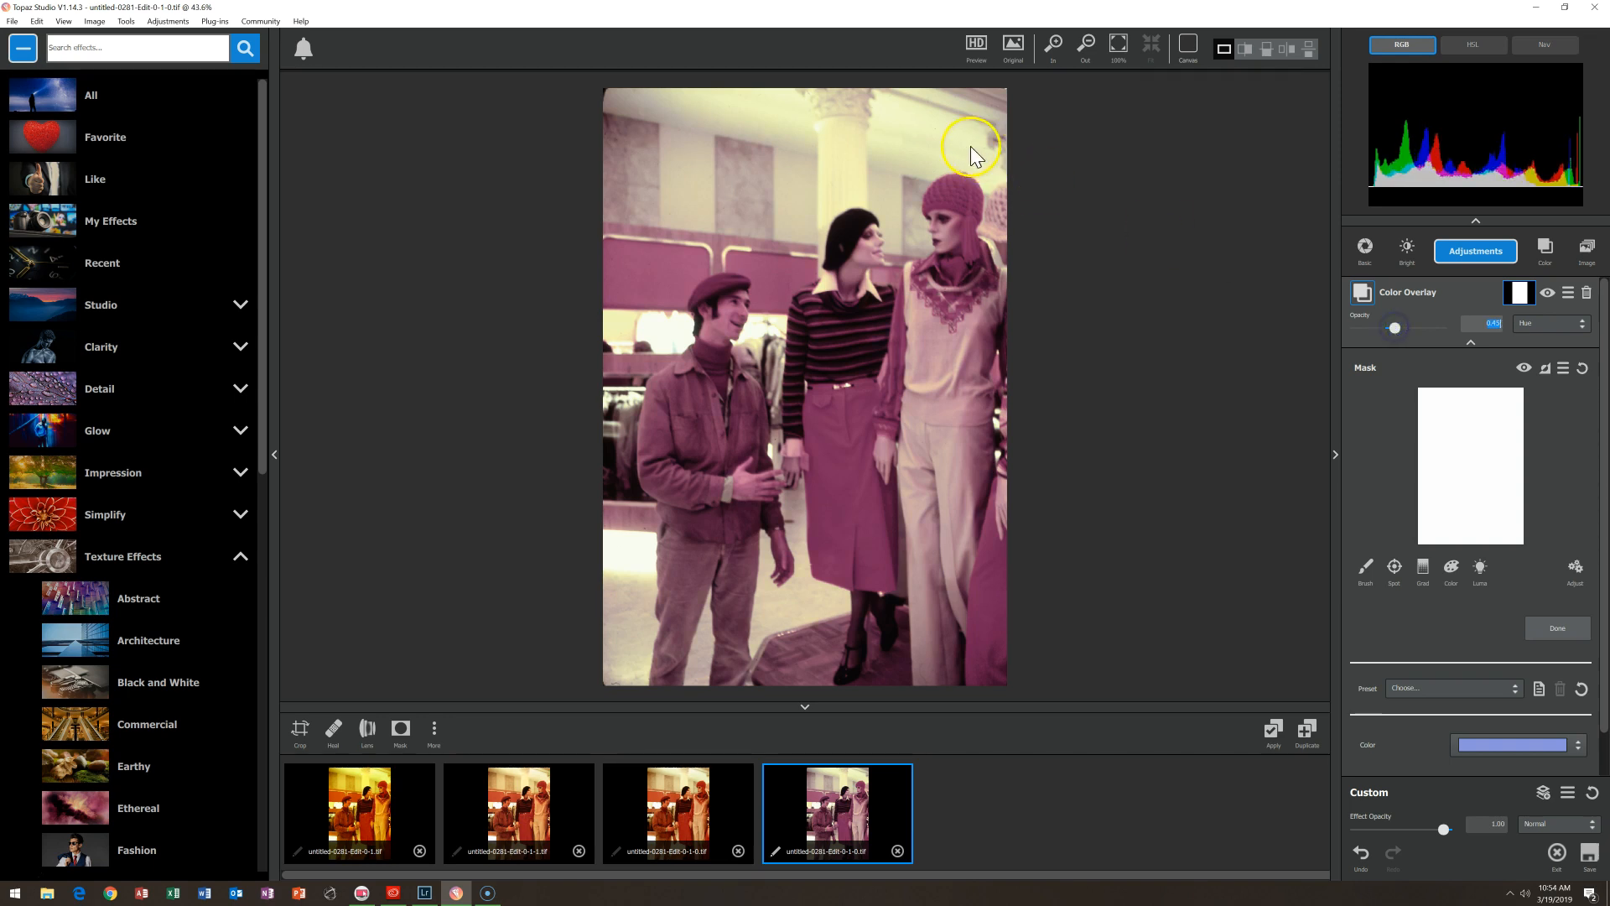
- Change the overlay color to a darker purple with hue about 259, saturation about 113 and value about 188
click(1481, 744)
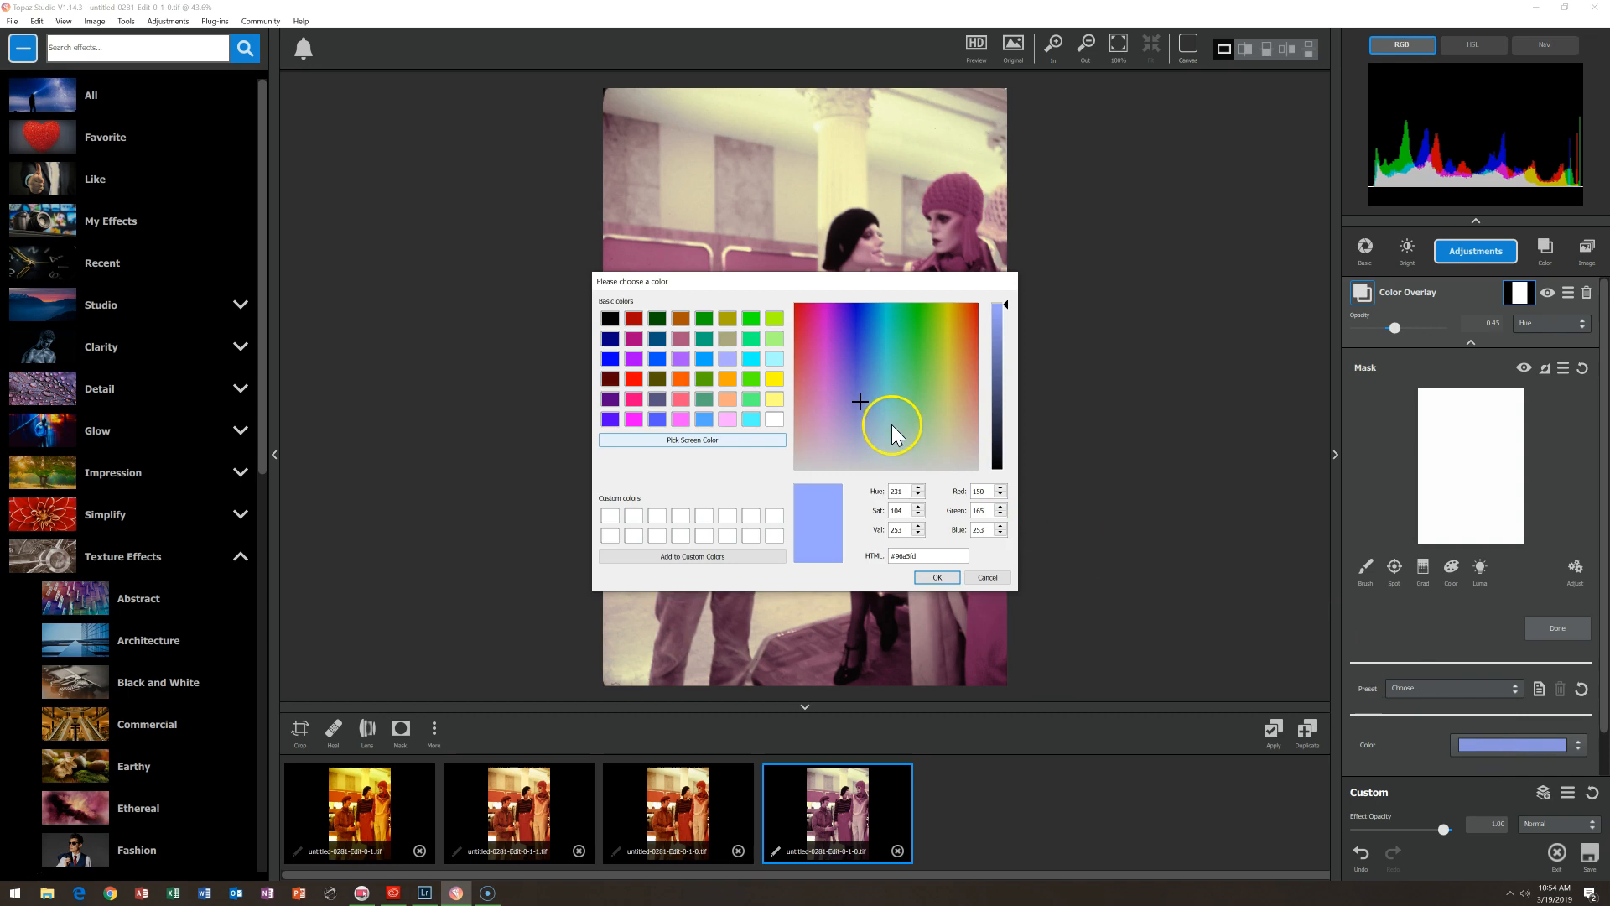
click(864, 404)
drag(864, 404, 857, 408)
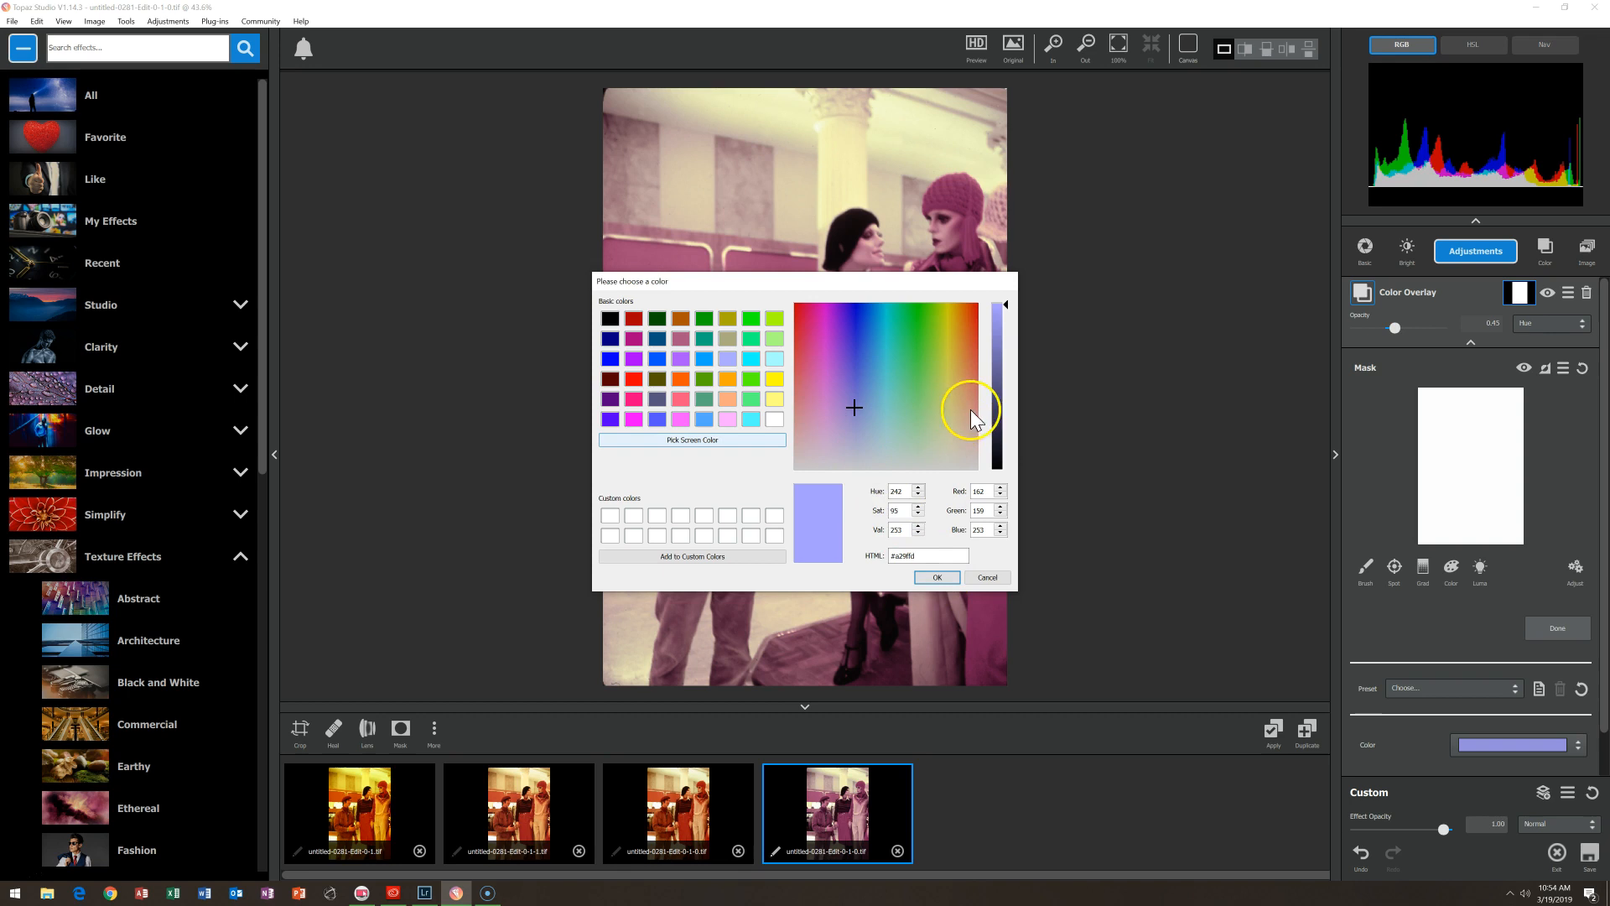
drag(1007, 310, 1003, 346)
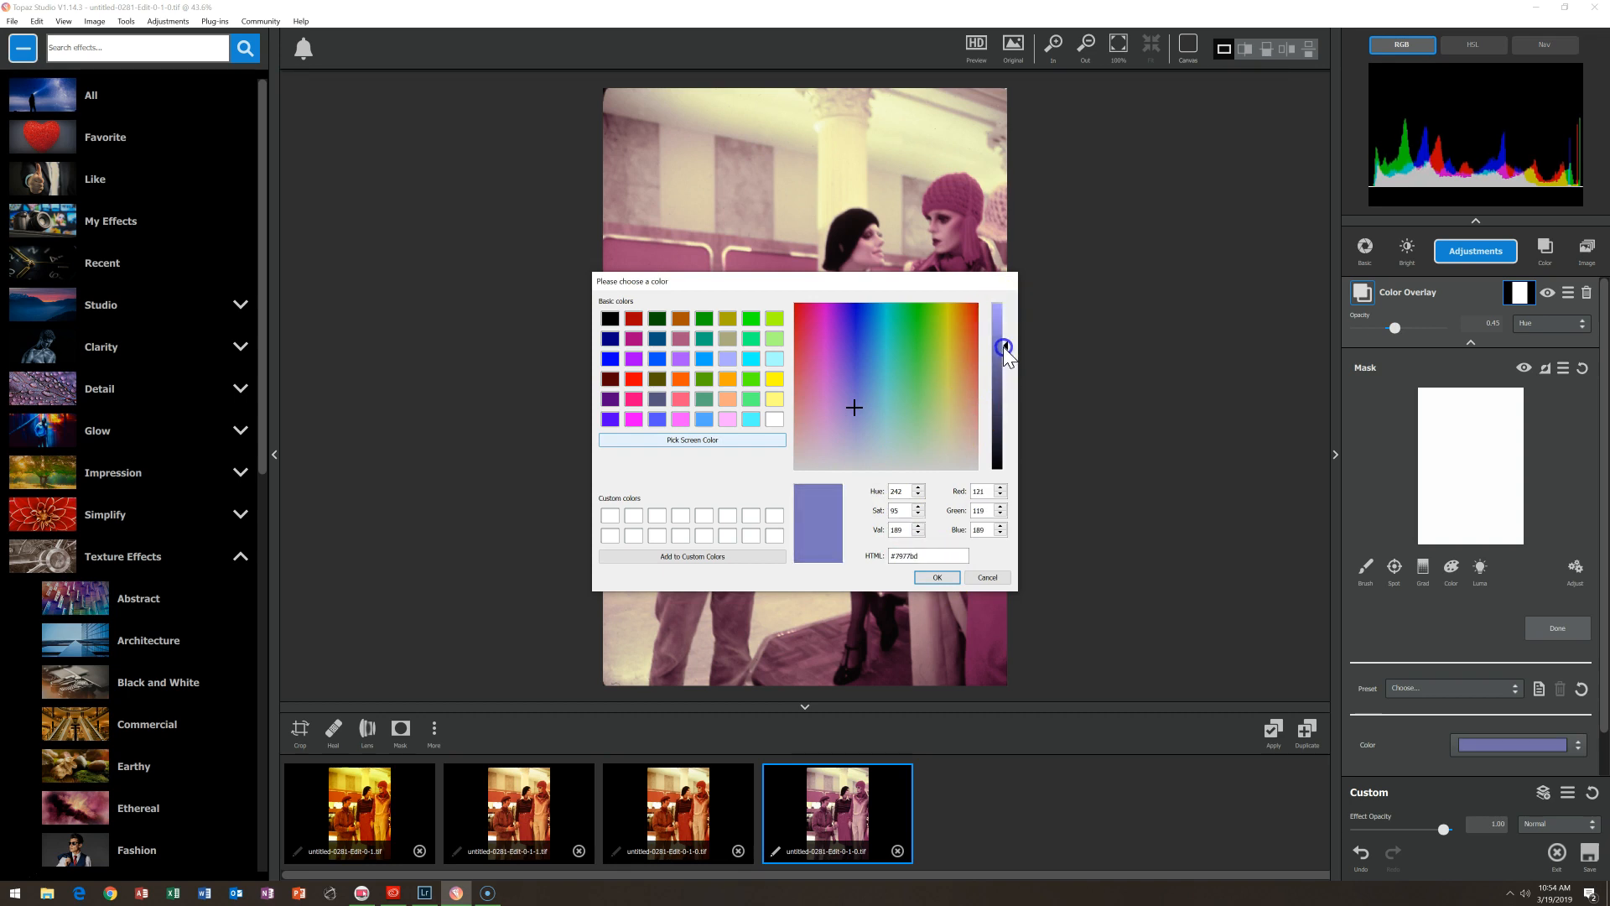
click(854, 394)
click(853, 412)
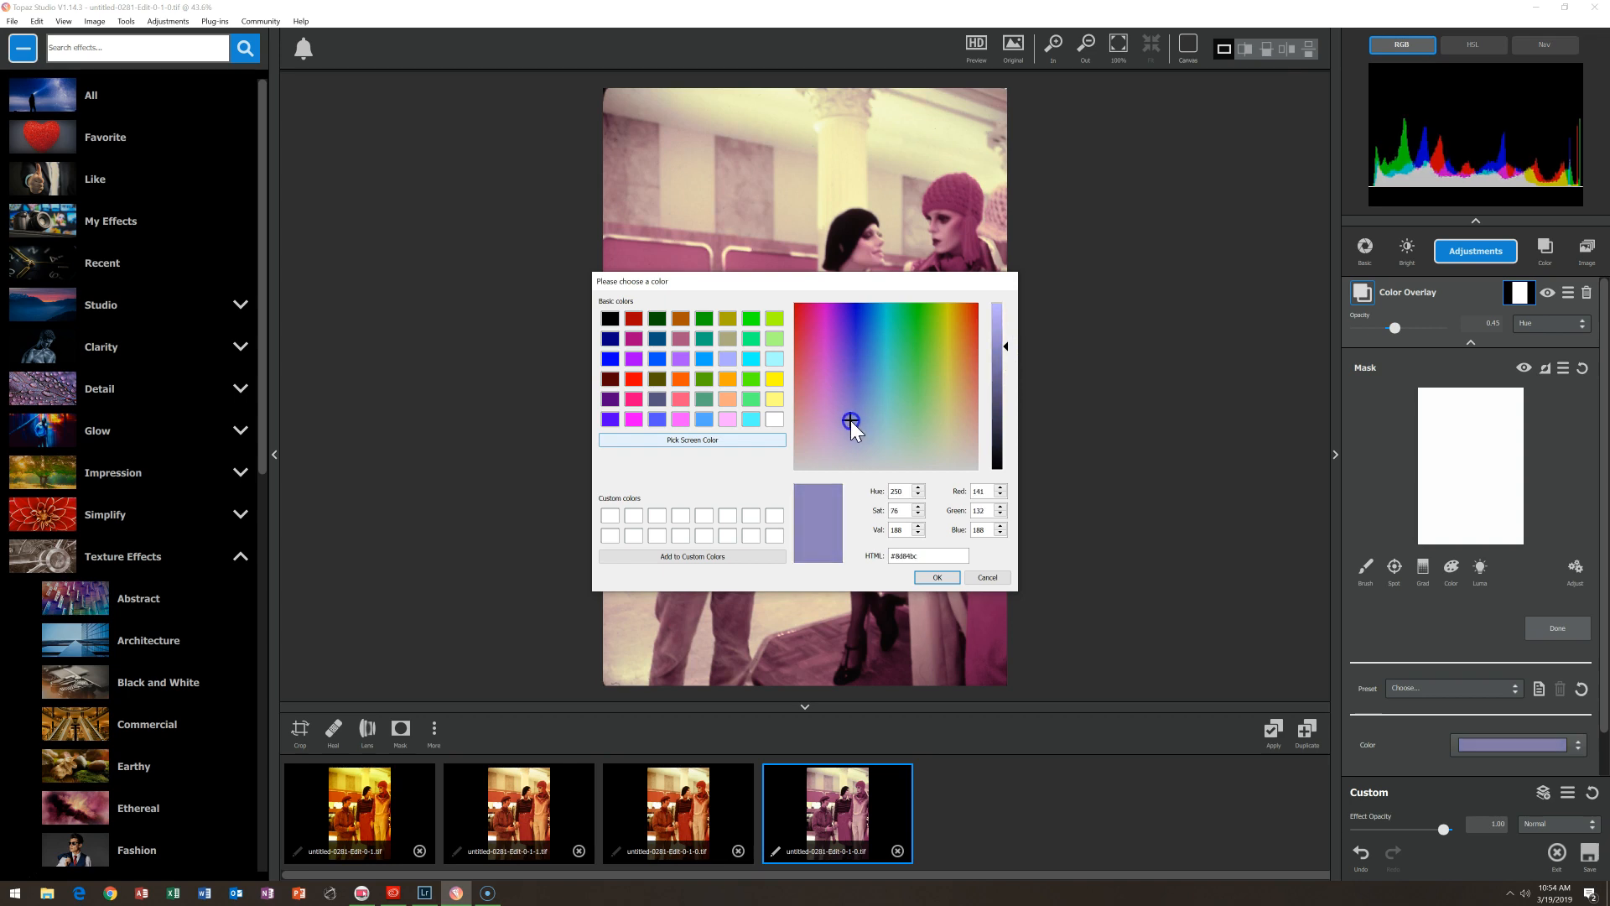
click(852, 393)
click(849, 401)
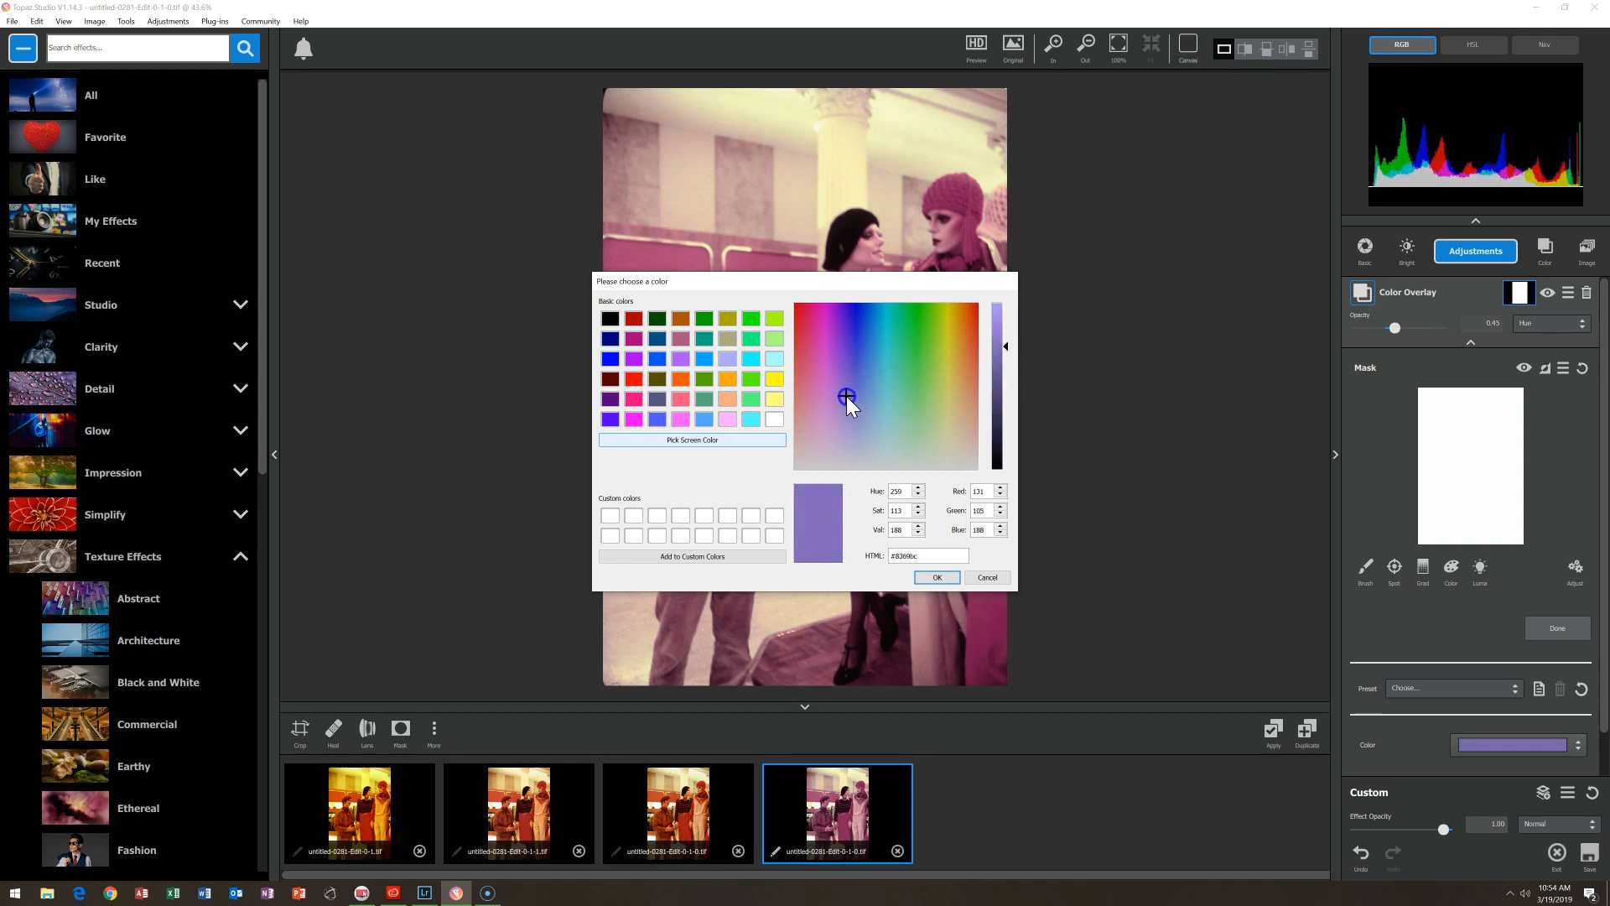
click(847, 395)
click(937, 577)
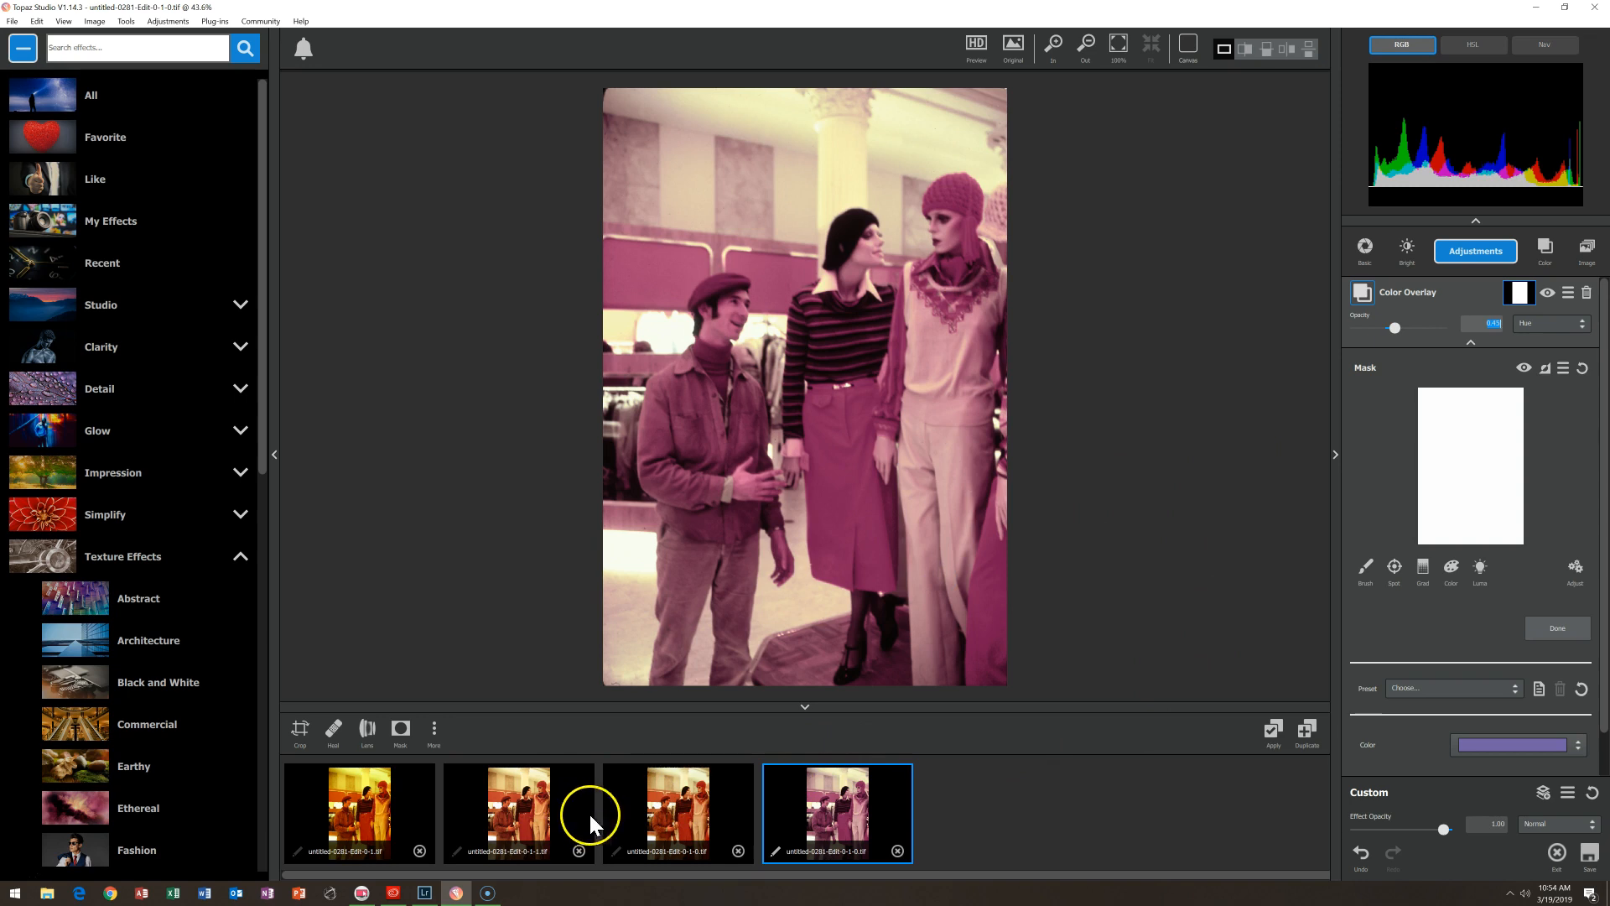
- Switch to the third image and copy the luminance mask from its Basic Adjustment
click(672, 808)
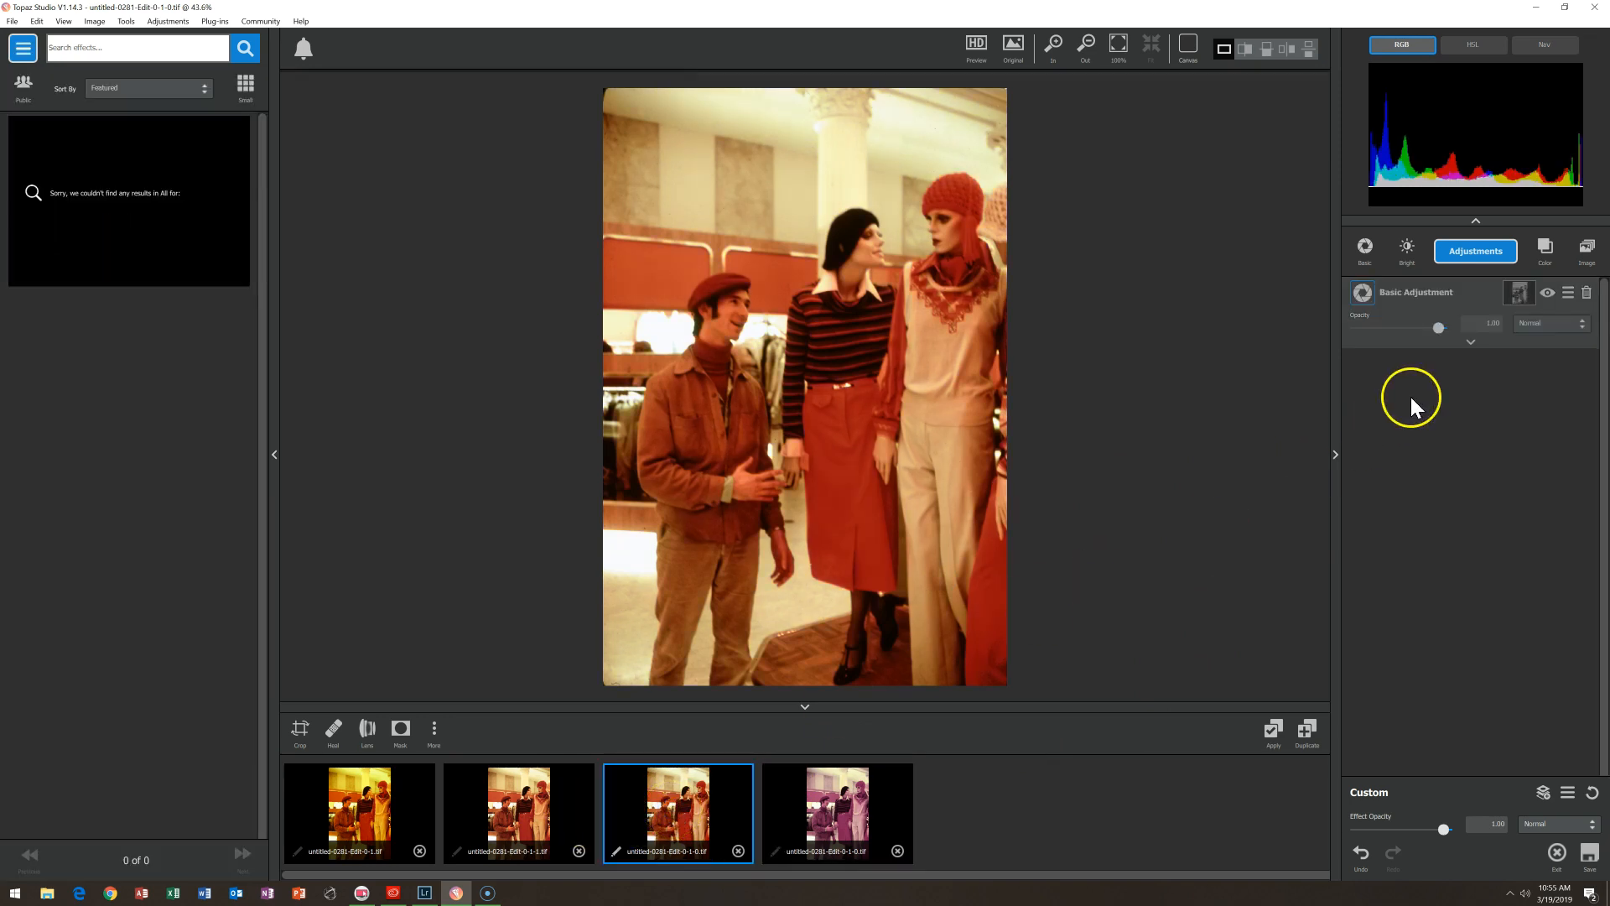
click(1518, 295)
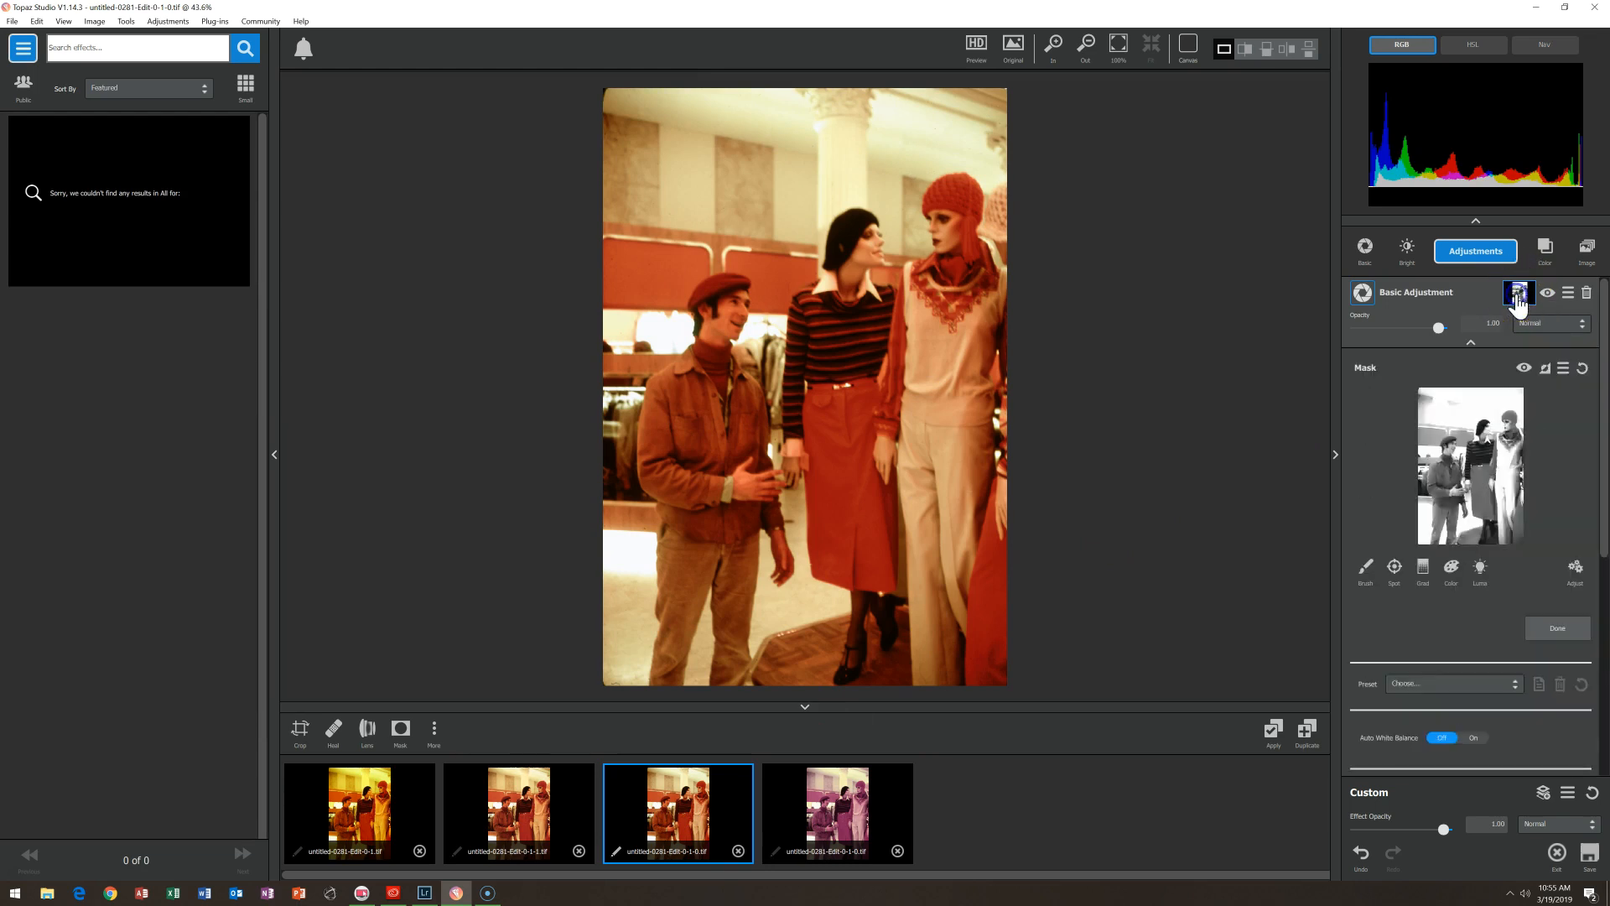
click(1561, 369)
click(1568, 390)
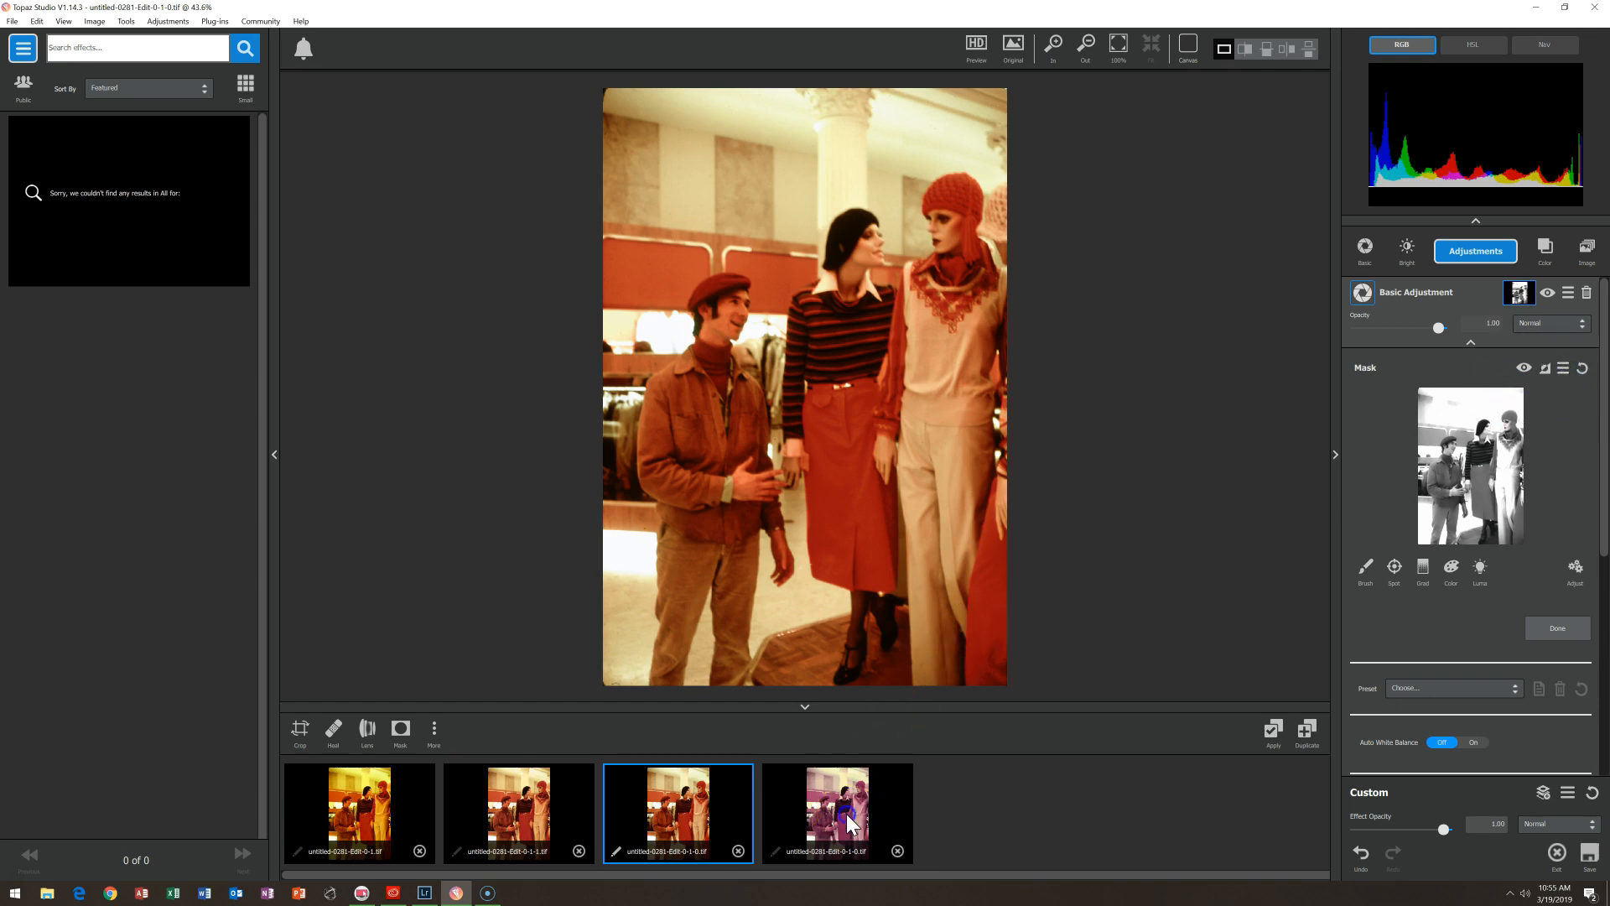
- Return to the fourth image and try to paste the copied luminance mask into its Color Overlay mask
click(847, 814)
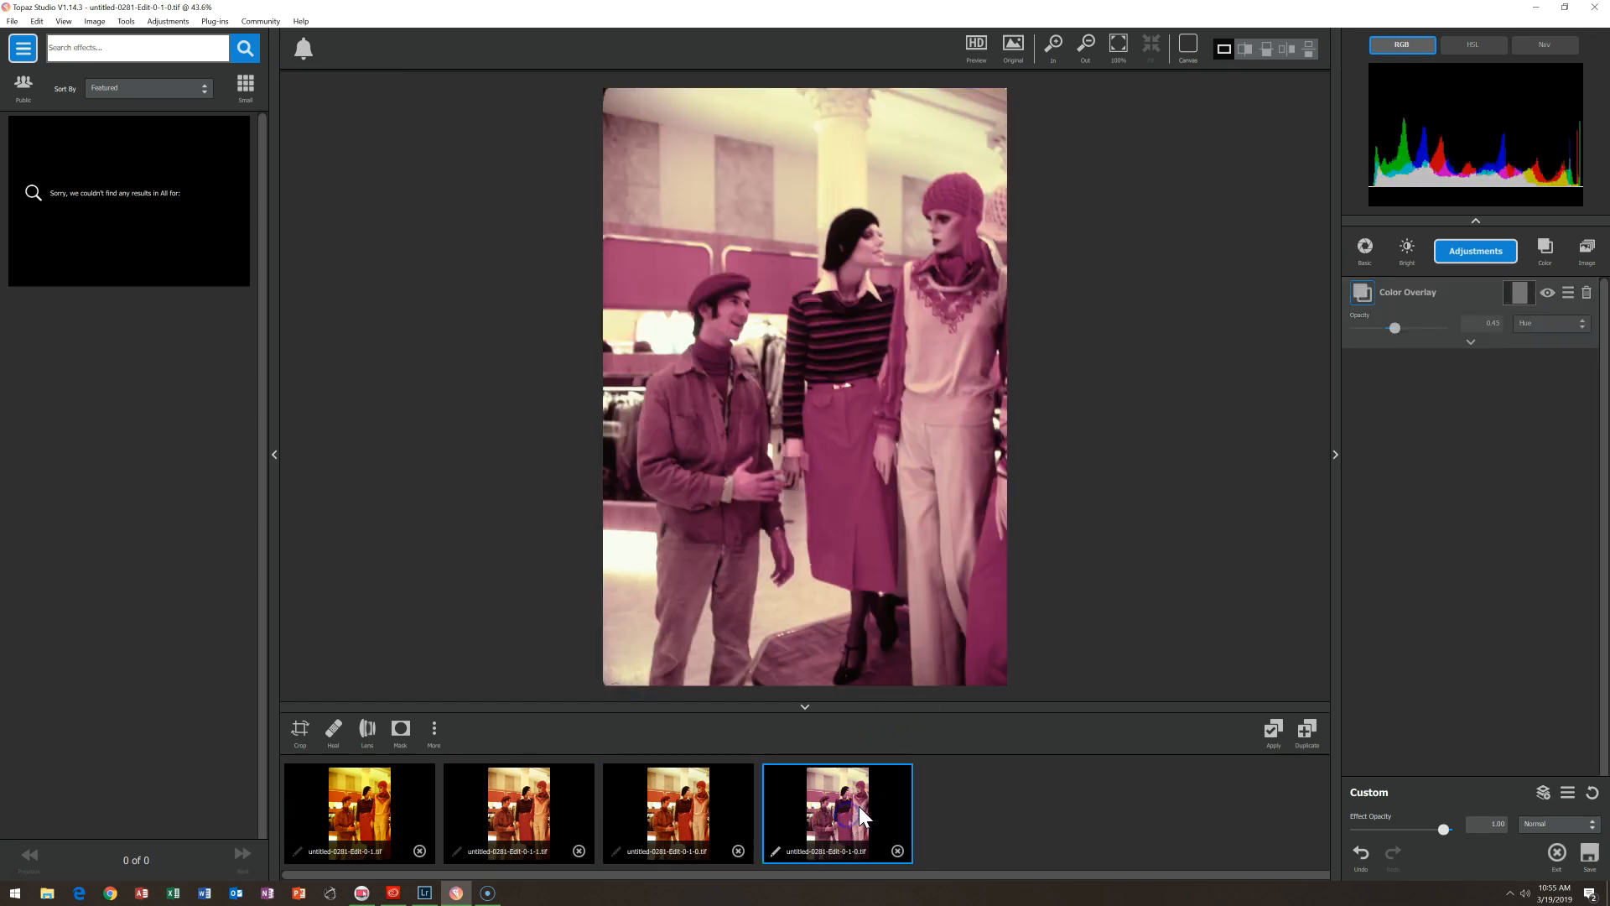
click(1566, 294)
click(1520, 293)
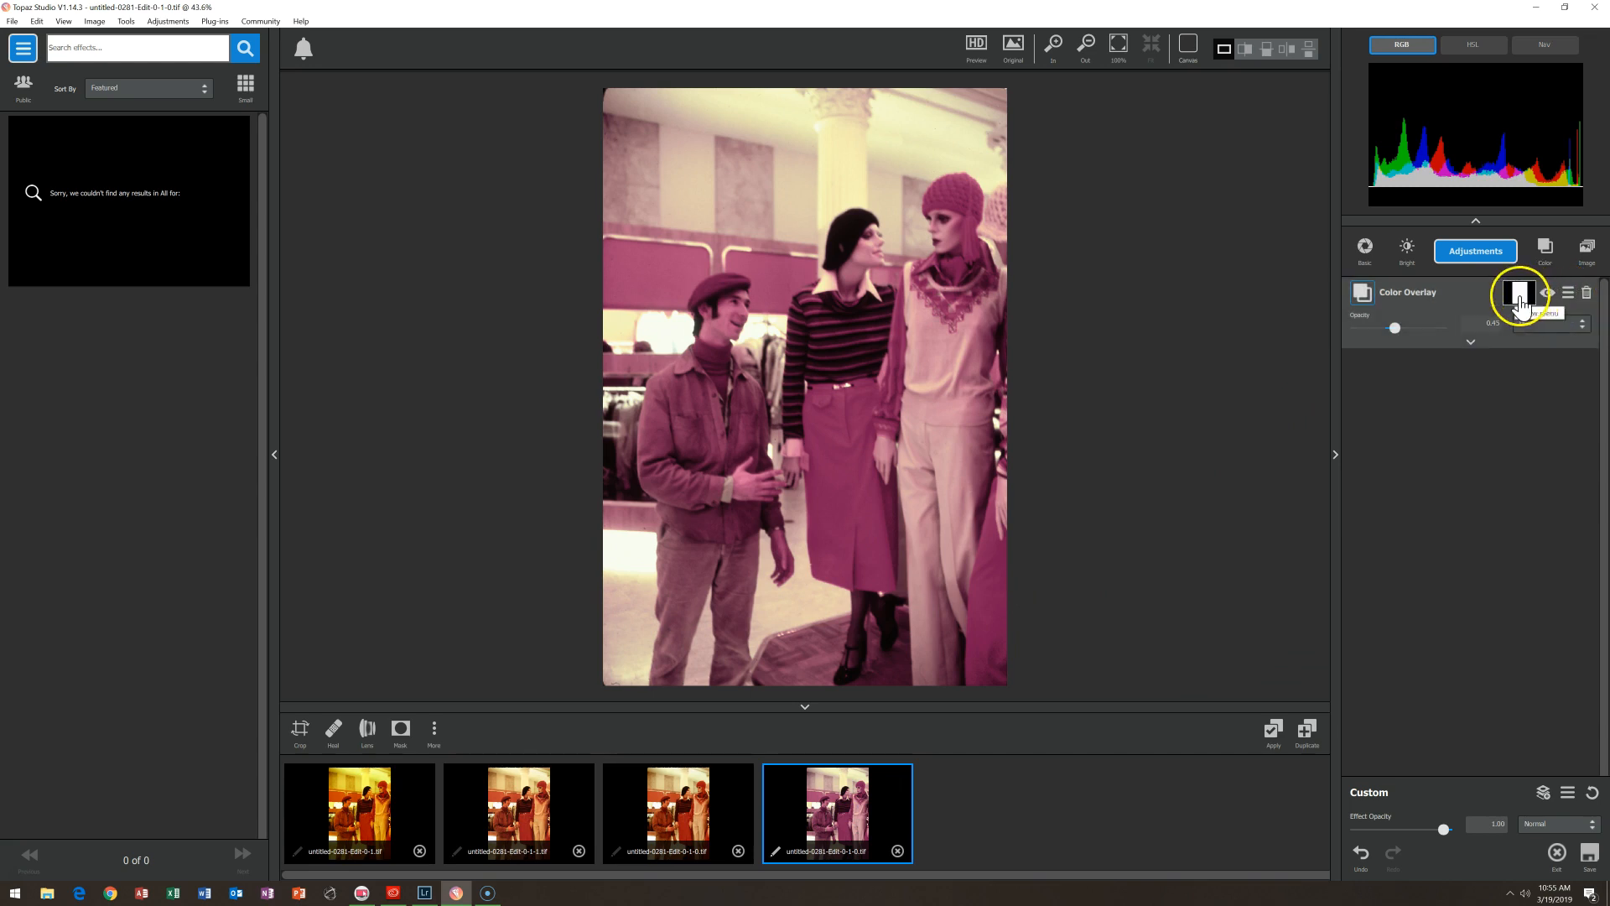
click(1535, 308)
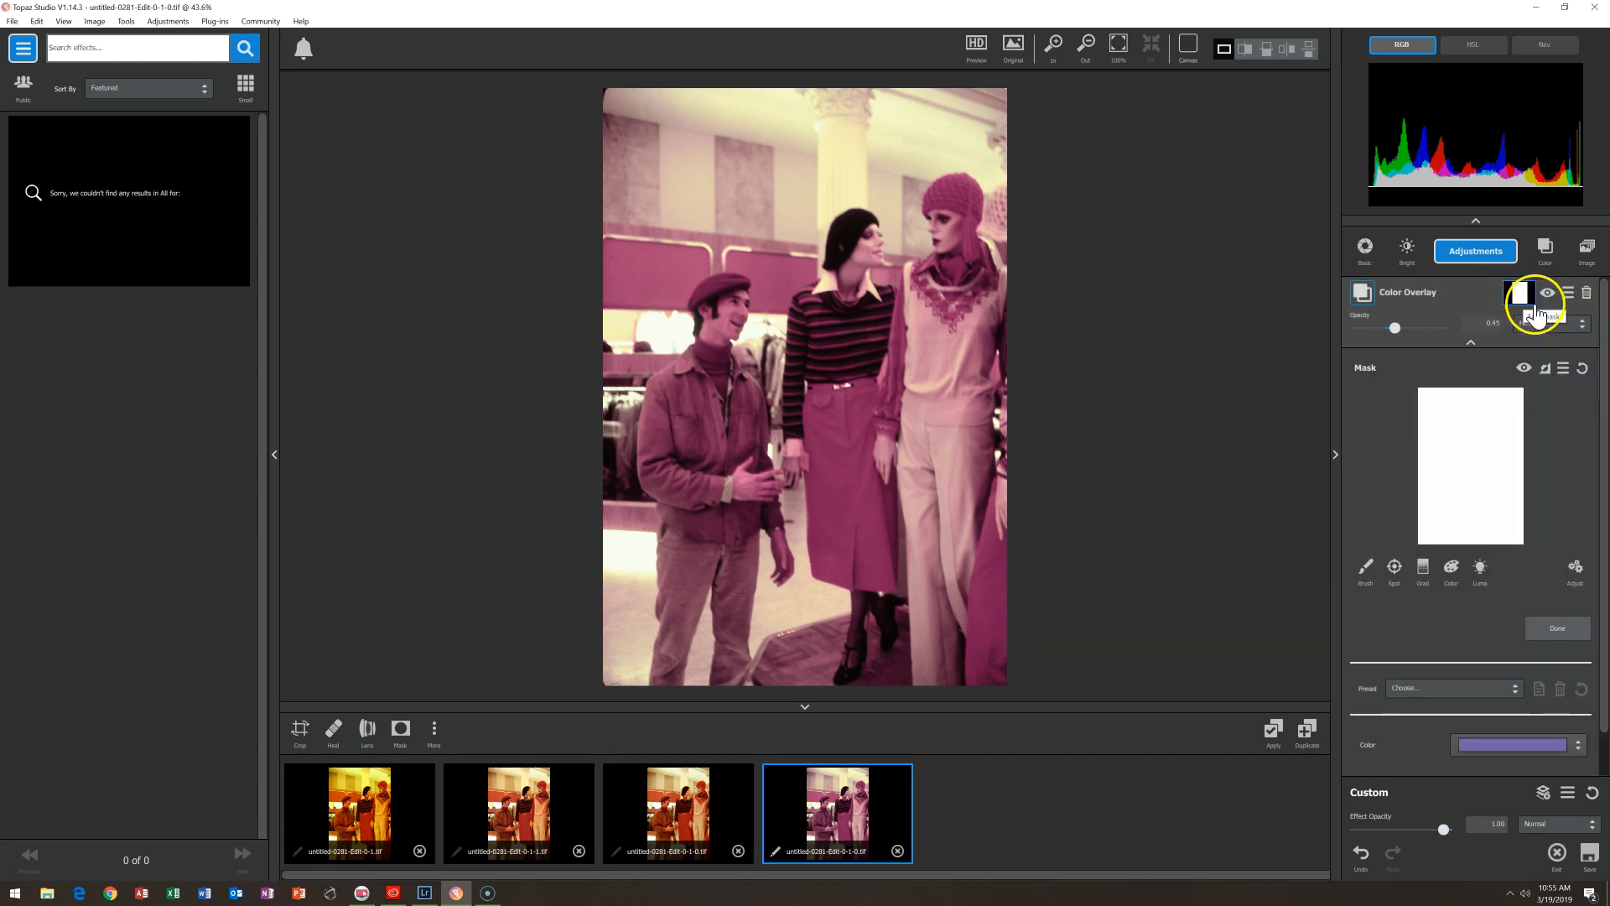
click(1563, 367)
click(1569, 397)
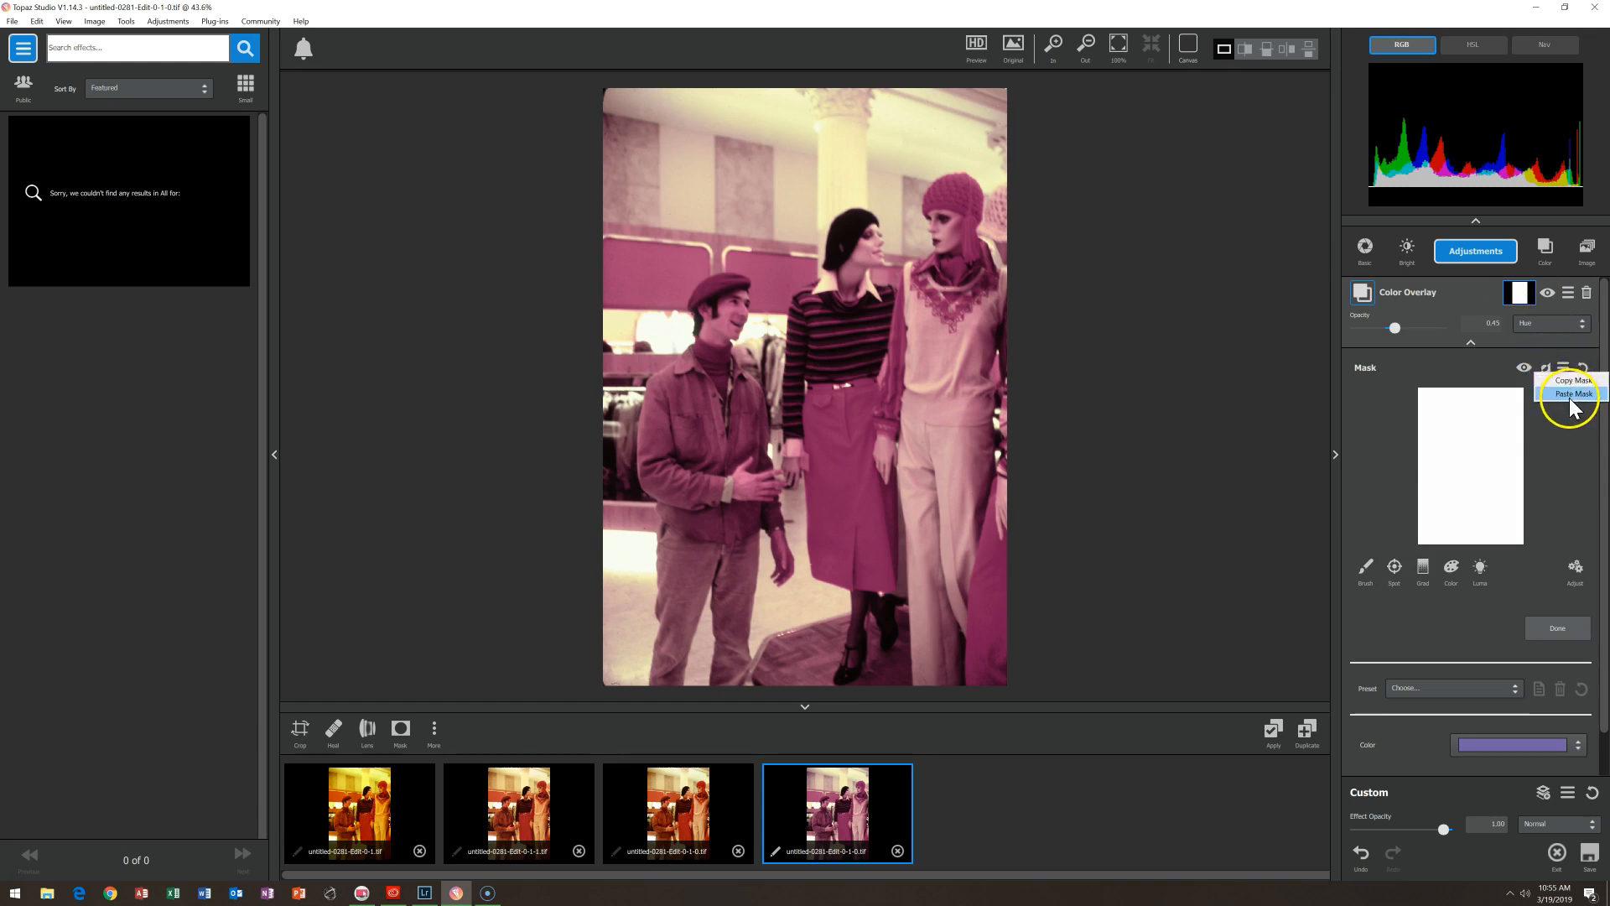
click(1563, 367)
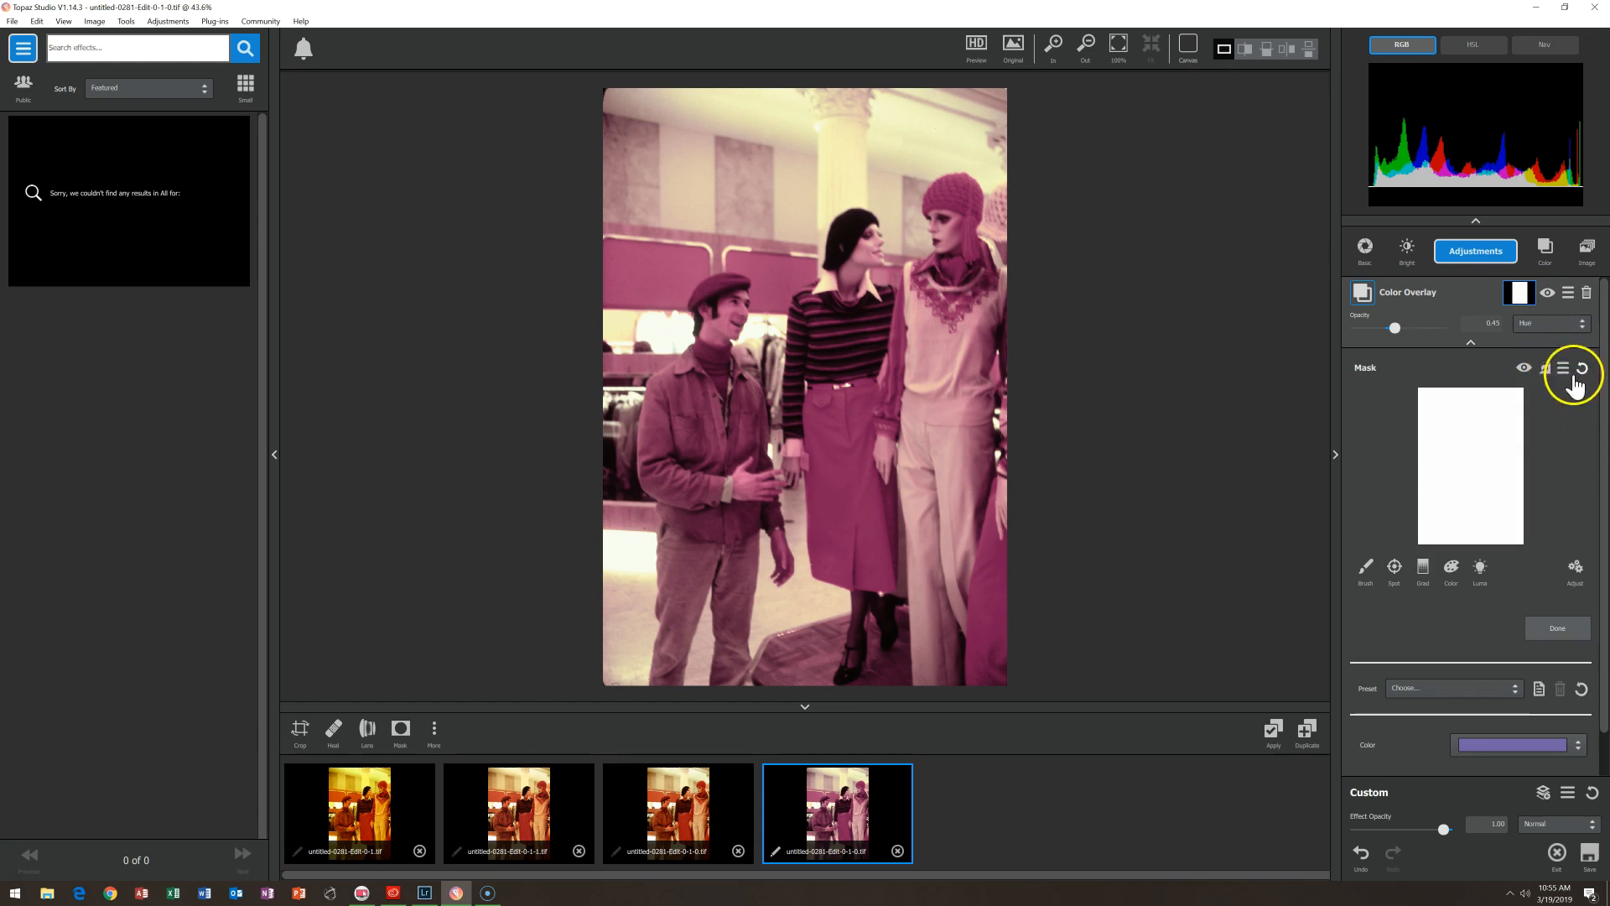
click(1566, 393)
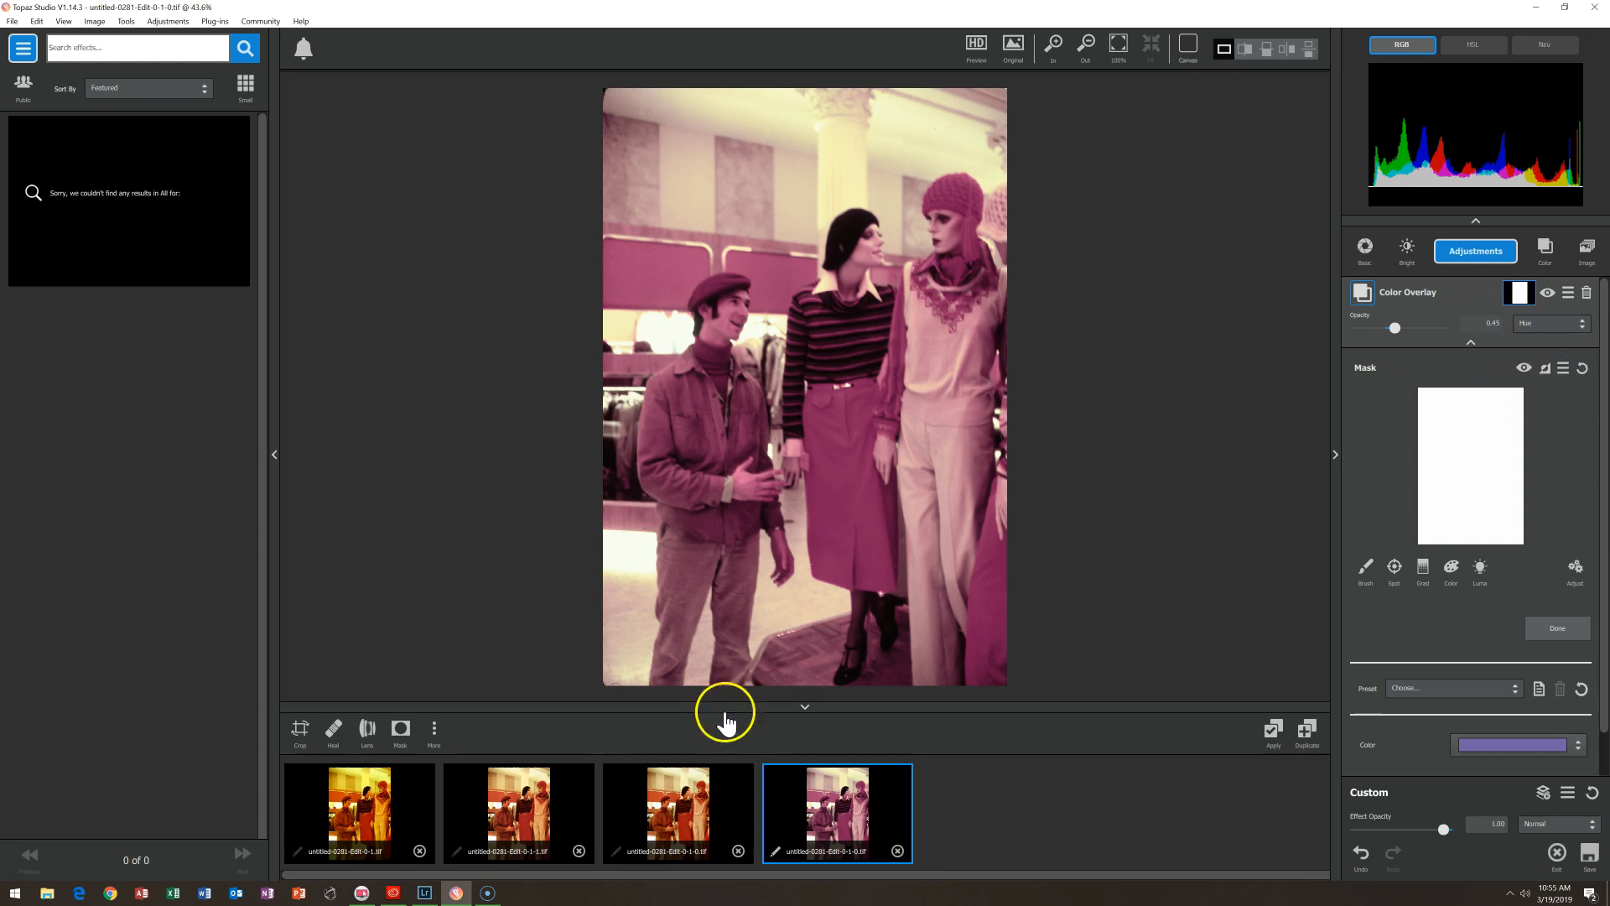
- Switch back to the third image and copy its Basic Adjustment mask again
click(682, 802)
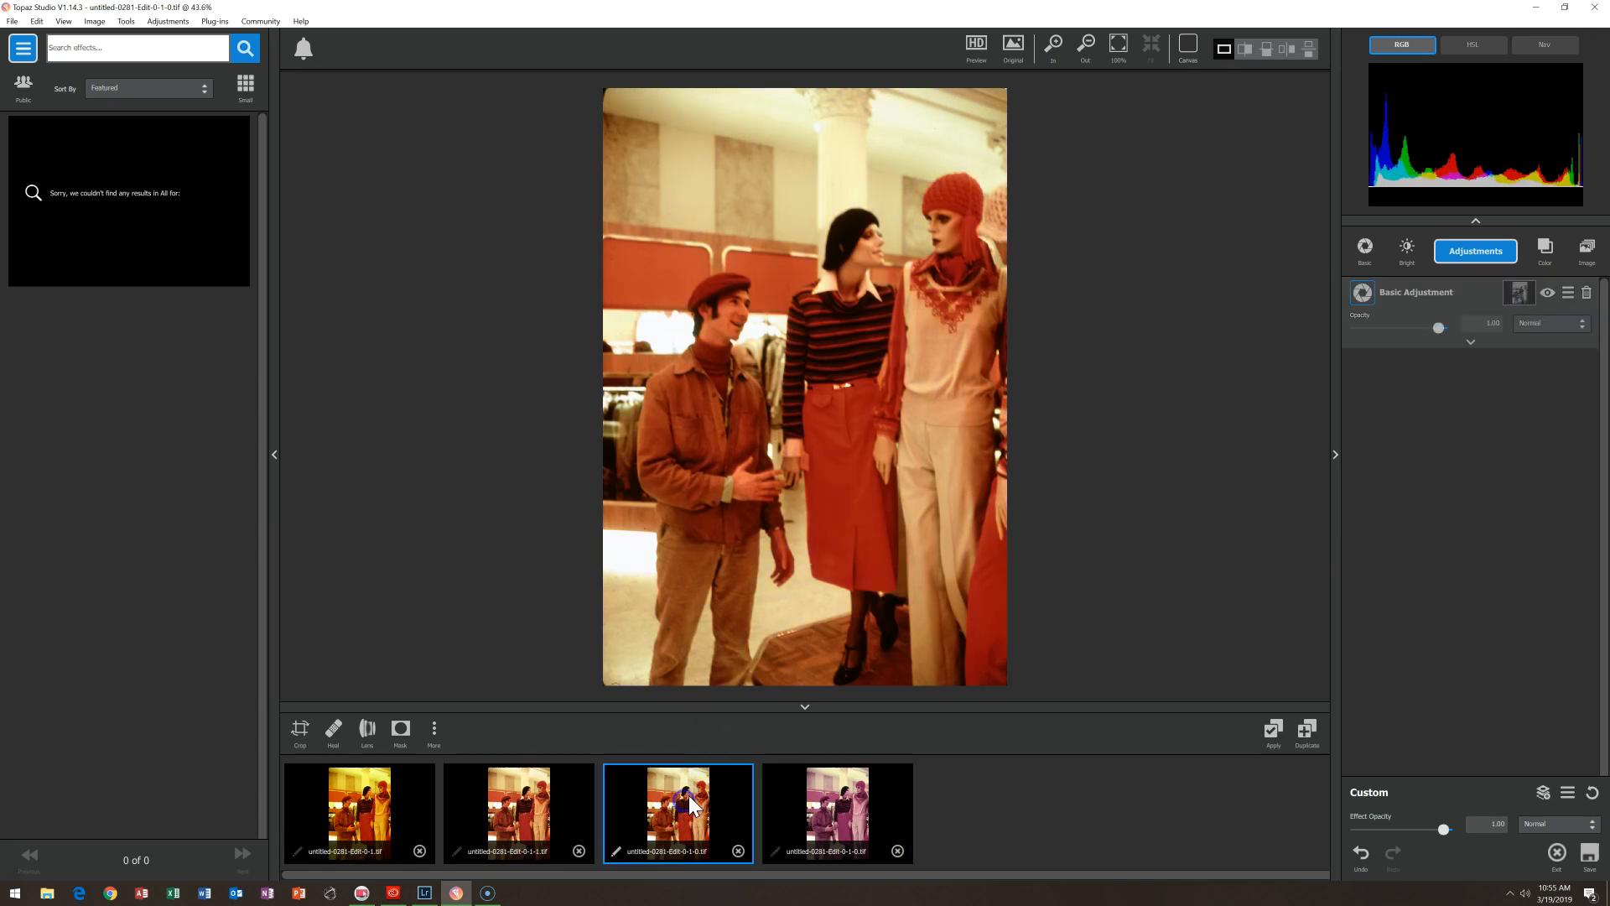
click(1522, 294)
click(1565, 366)
click(1568, 380)
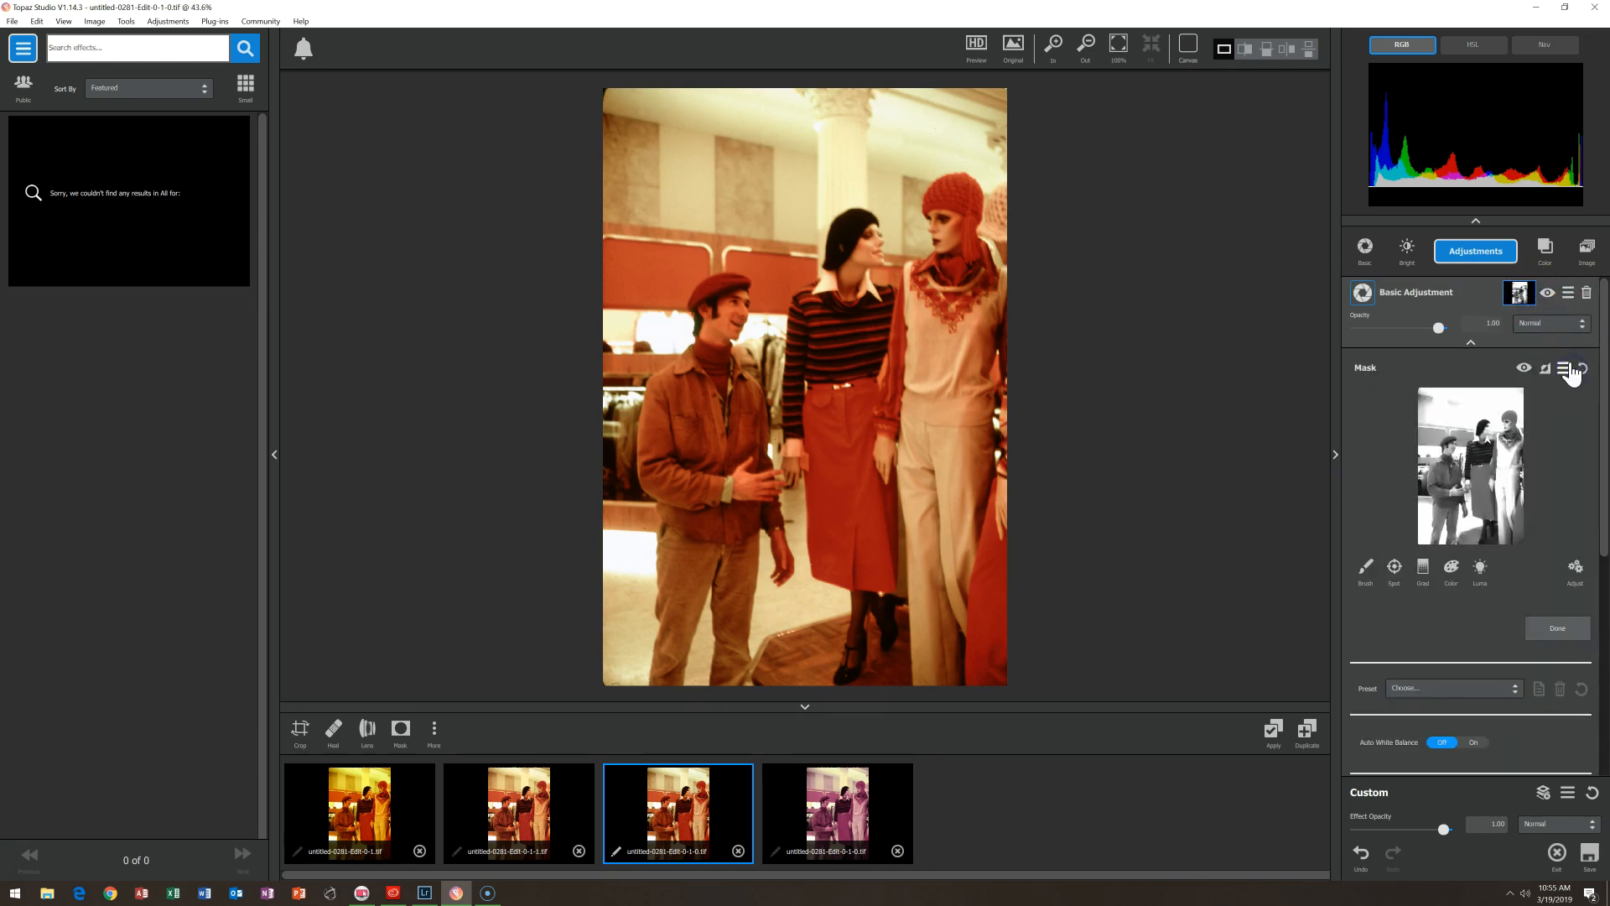
- Try once more to paste the recopied mask onto the fourth image's Color Overlay
click(826, 802)
click(1520, 295)
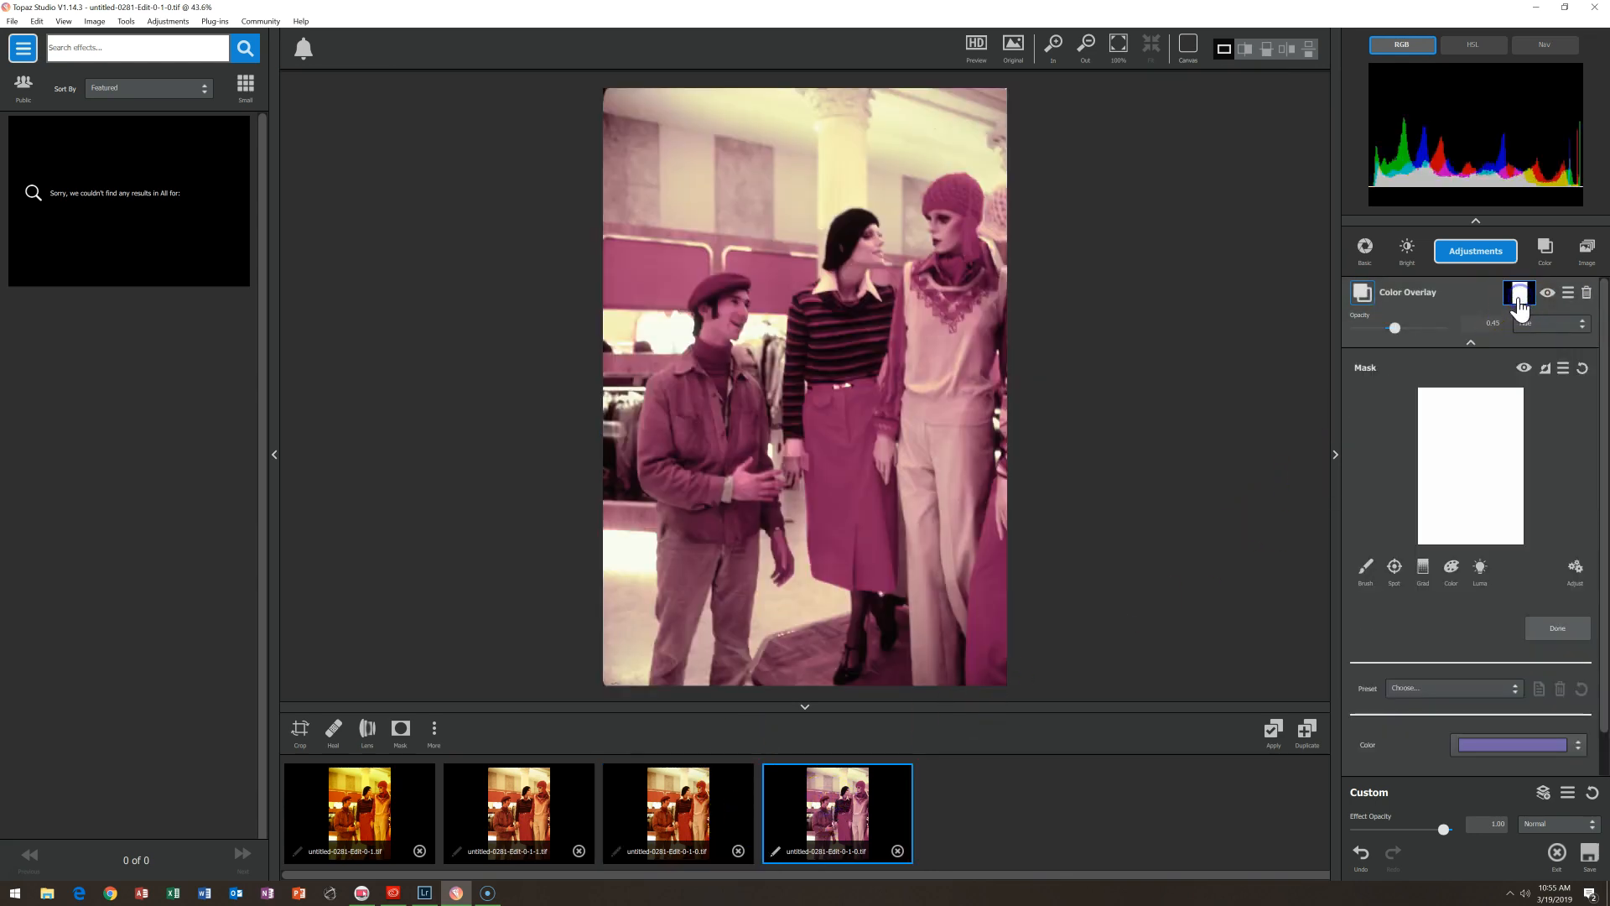
click(1563, 368)
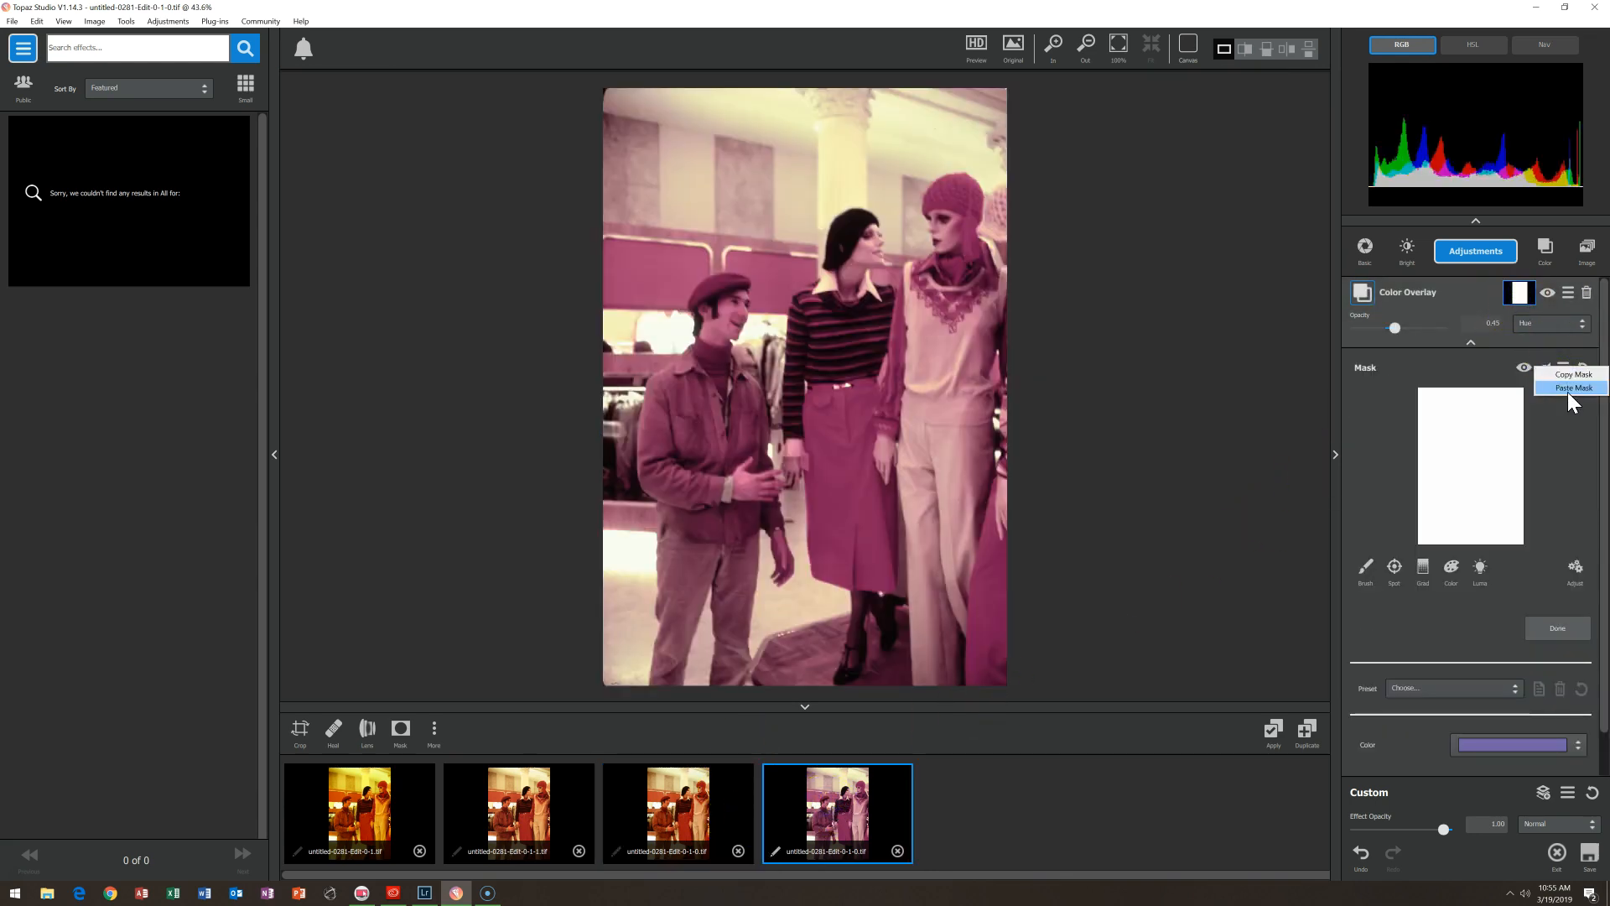
click(1567, 388)
click(1551, 338)
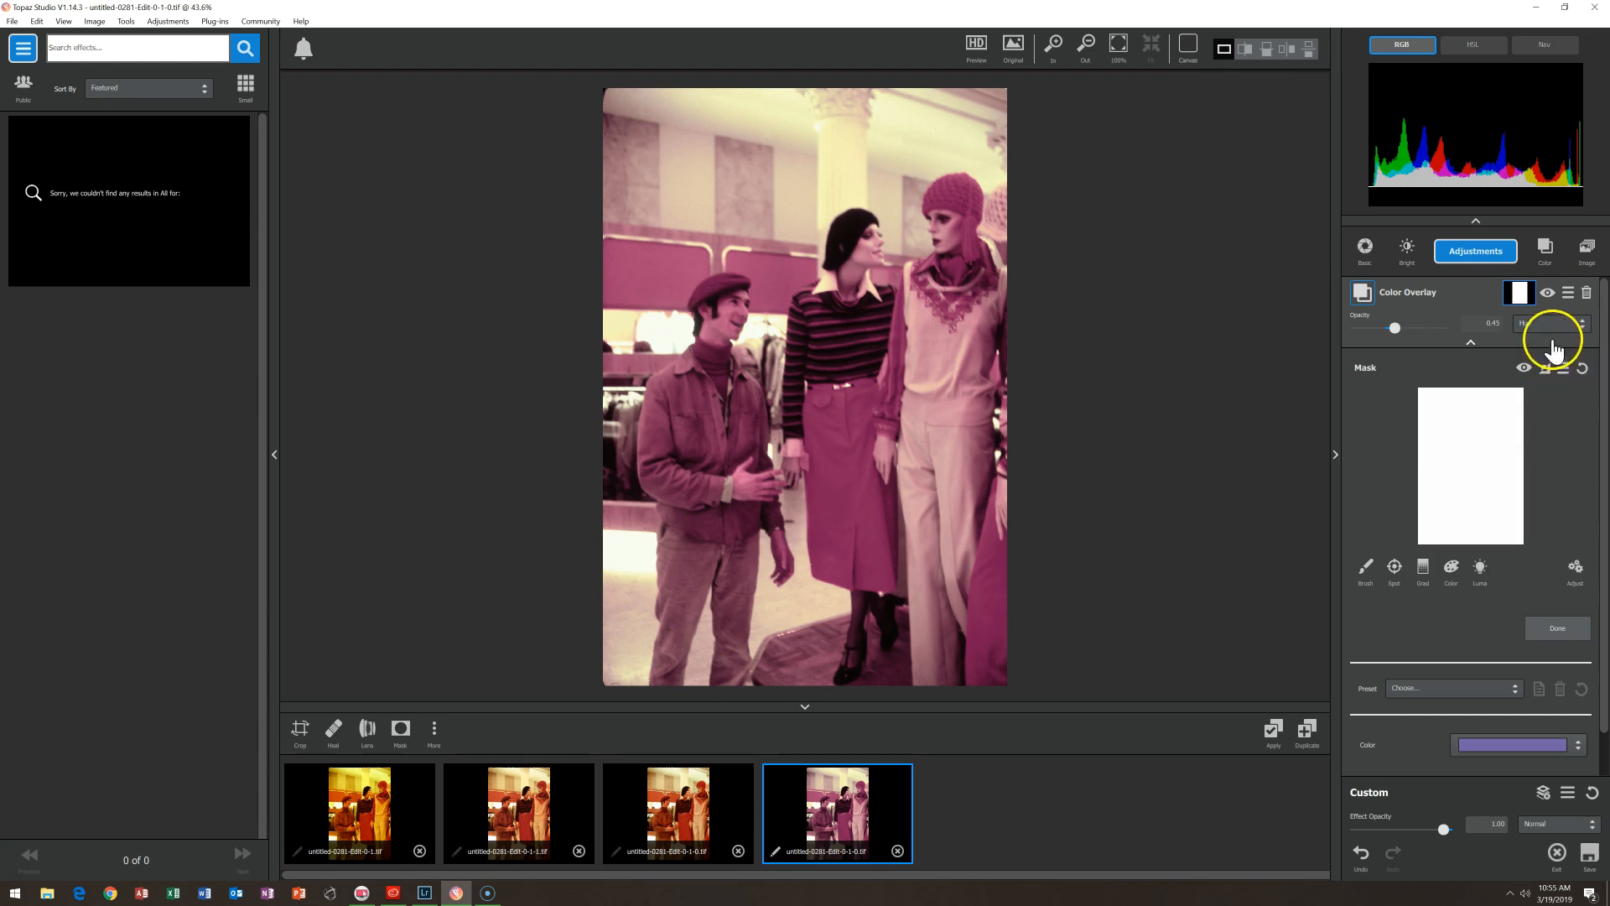
- Invert the Color Overlay mask to solid black and build a luminosity selection from the bright ceiling light beside the column
click(1545, 366)
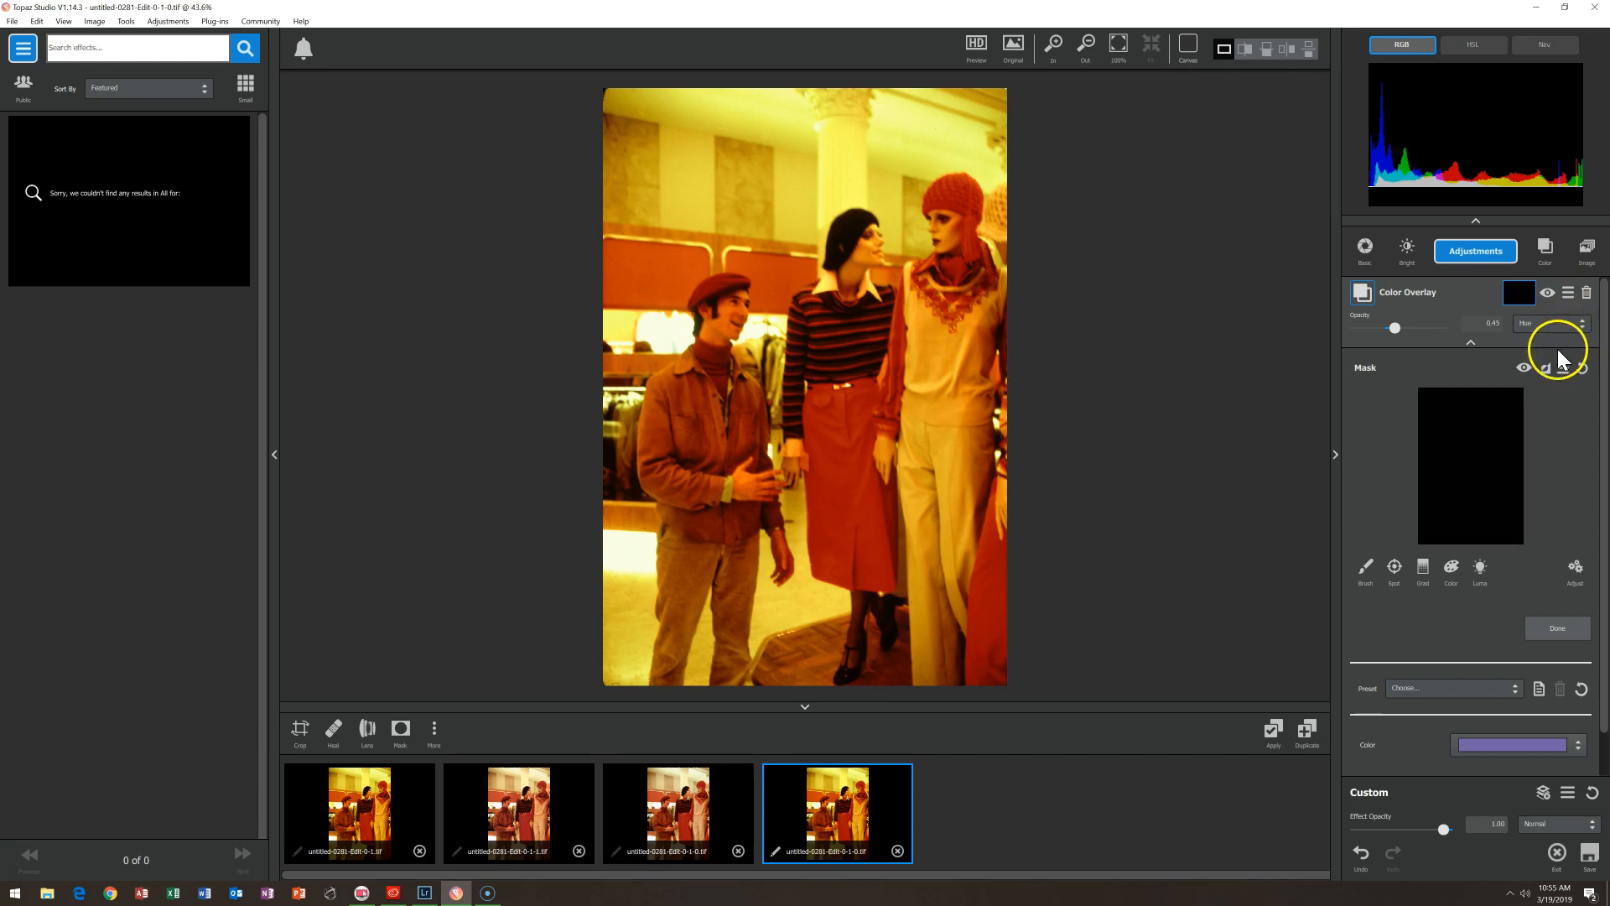
click(1479, 568)
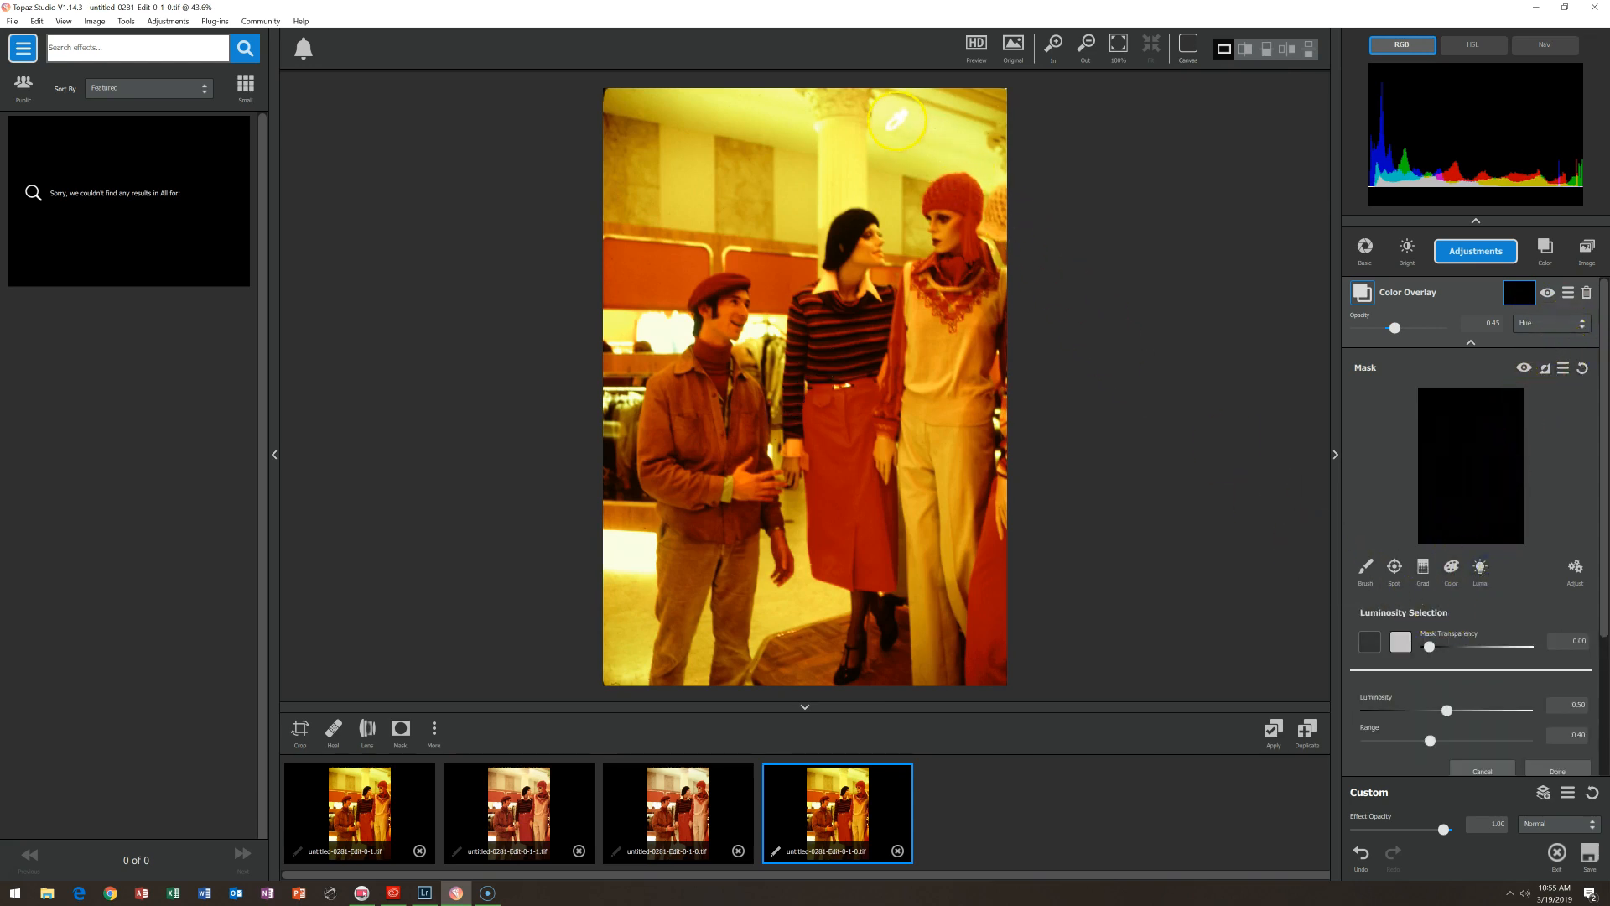
click(1400, 642)
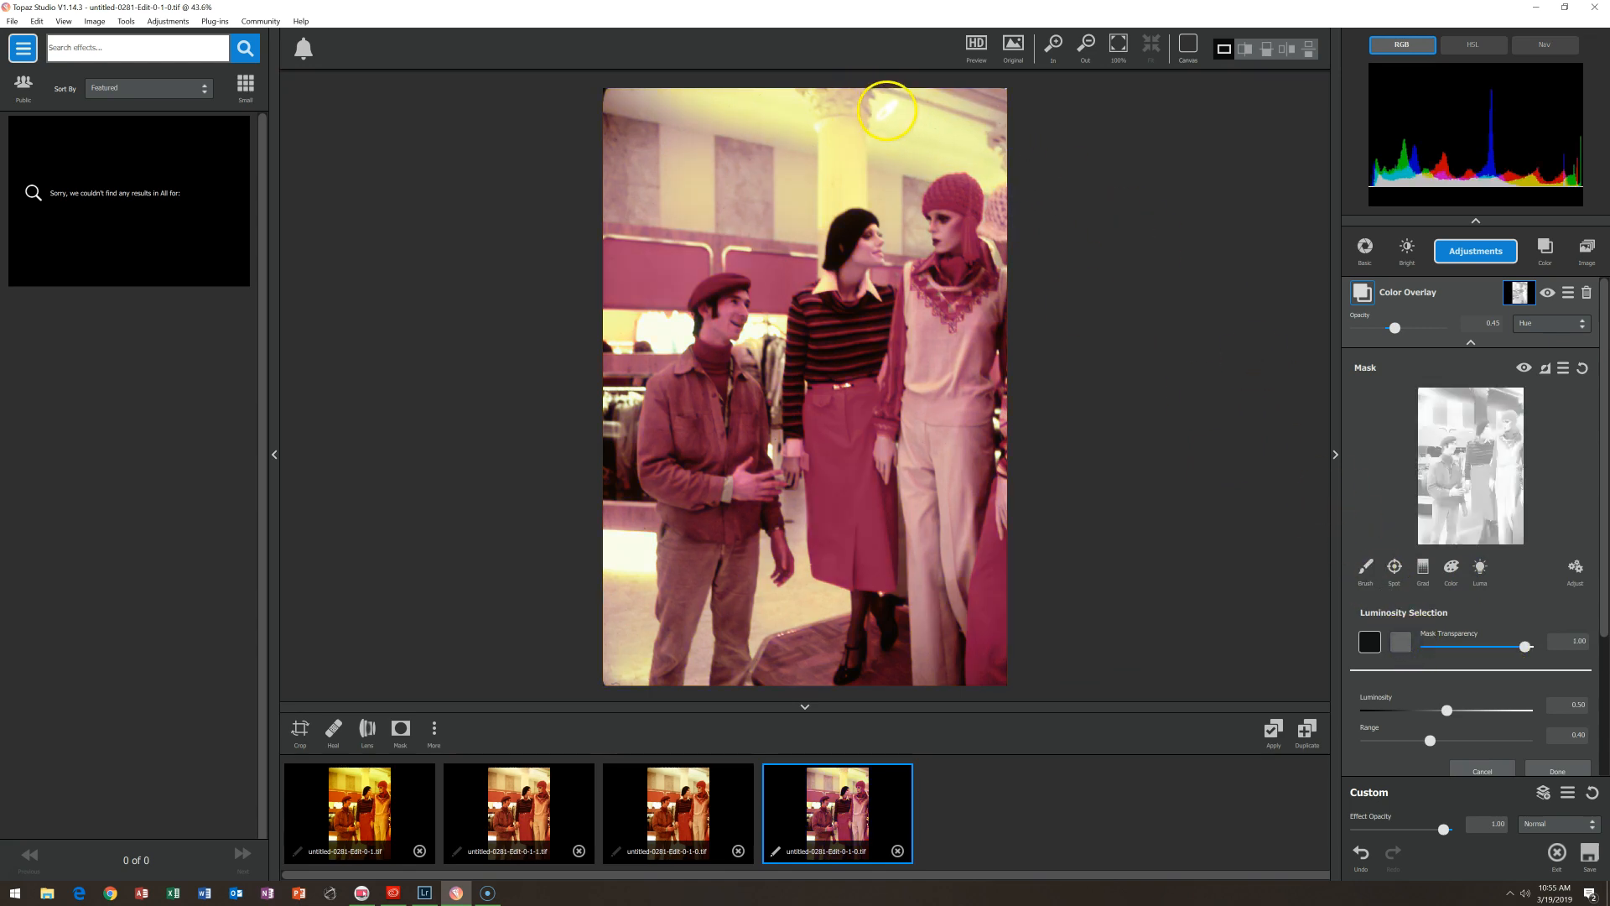
click(883, 106)
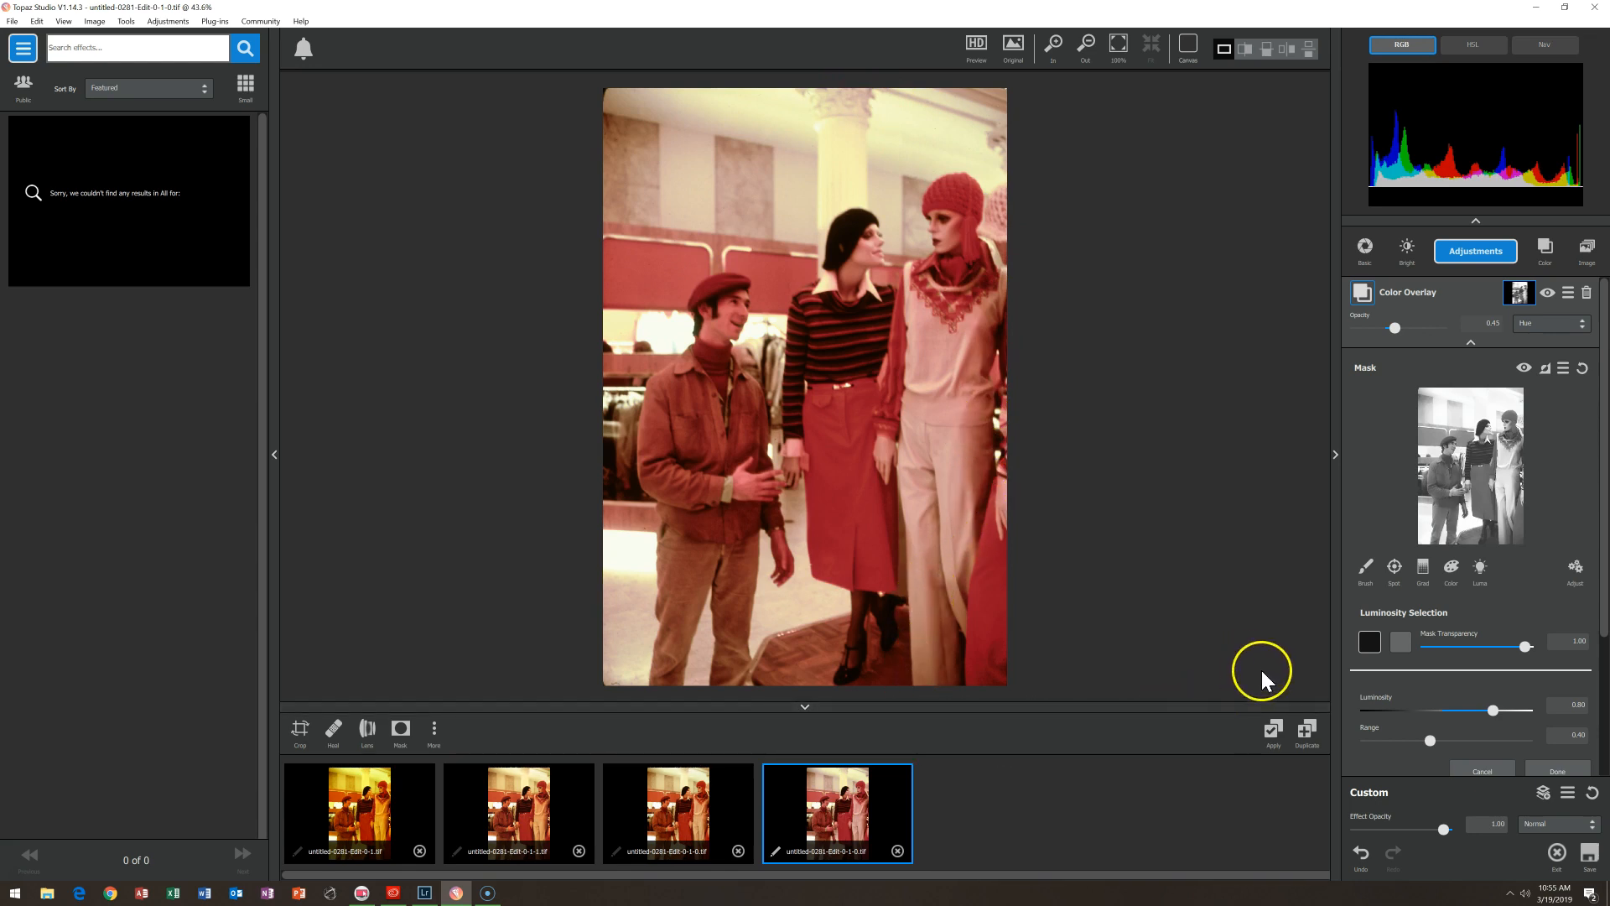
- Adjust the mask to density -0.01 and contrast about 1.59, and lower the Color Overlay opacity to about 0.38
click(1575, 568)
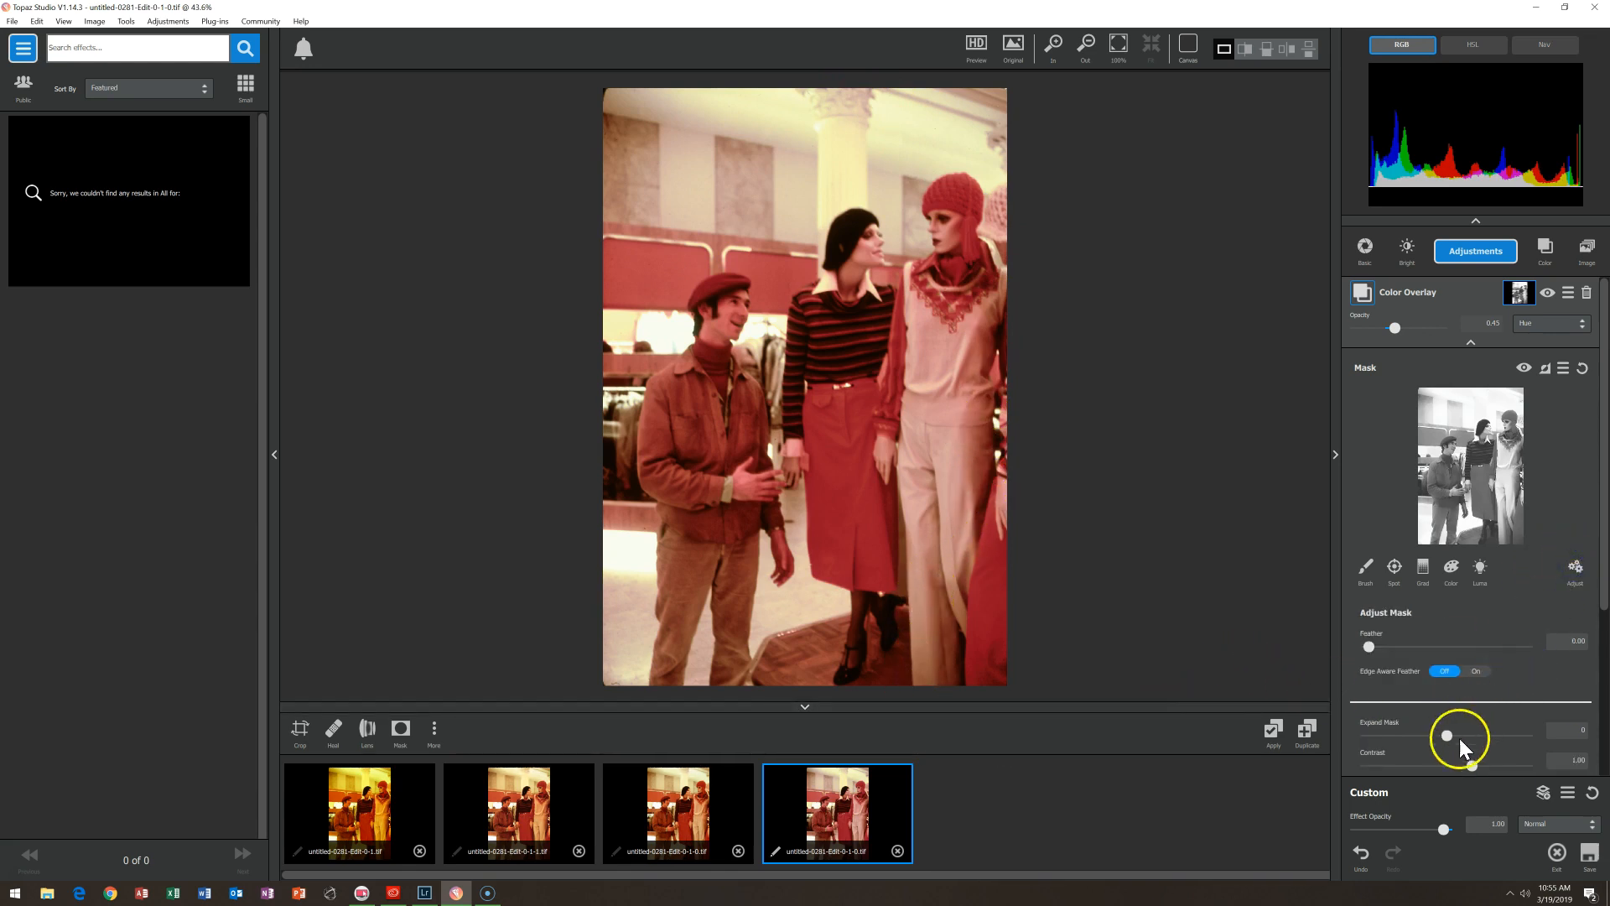
drag(1598, 608, 1600, 663)
mouse_move(1446, 718)
mouse_down()
mouse_move(1459, 719)
mouse_move(1442, 717)
mouse_up()
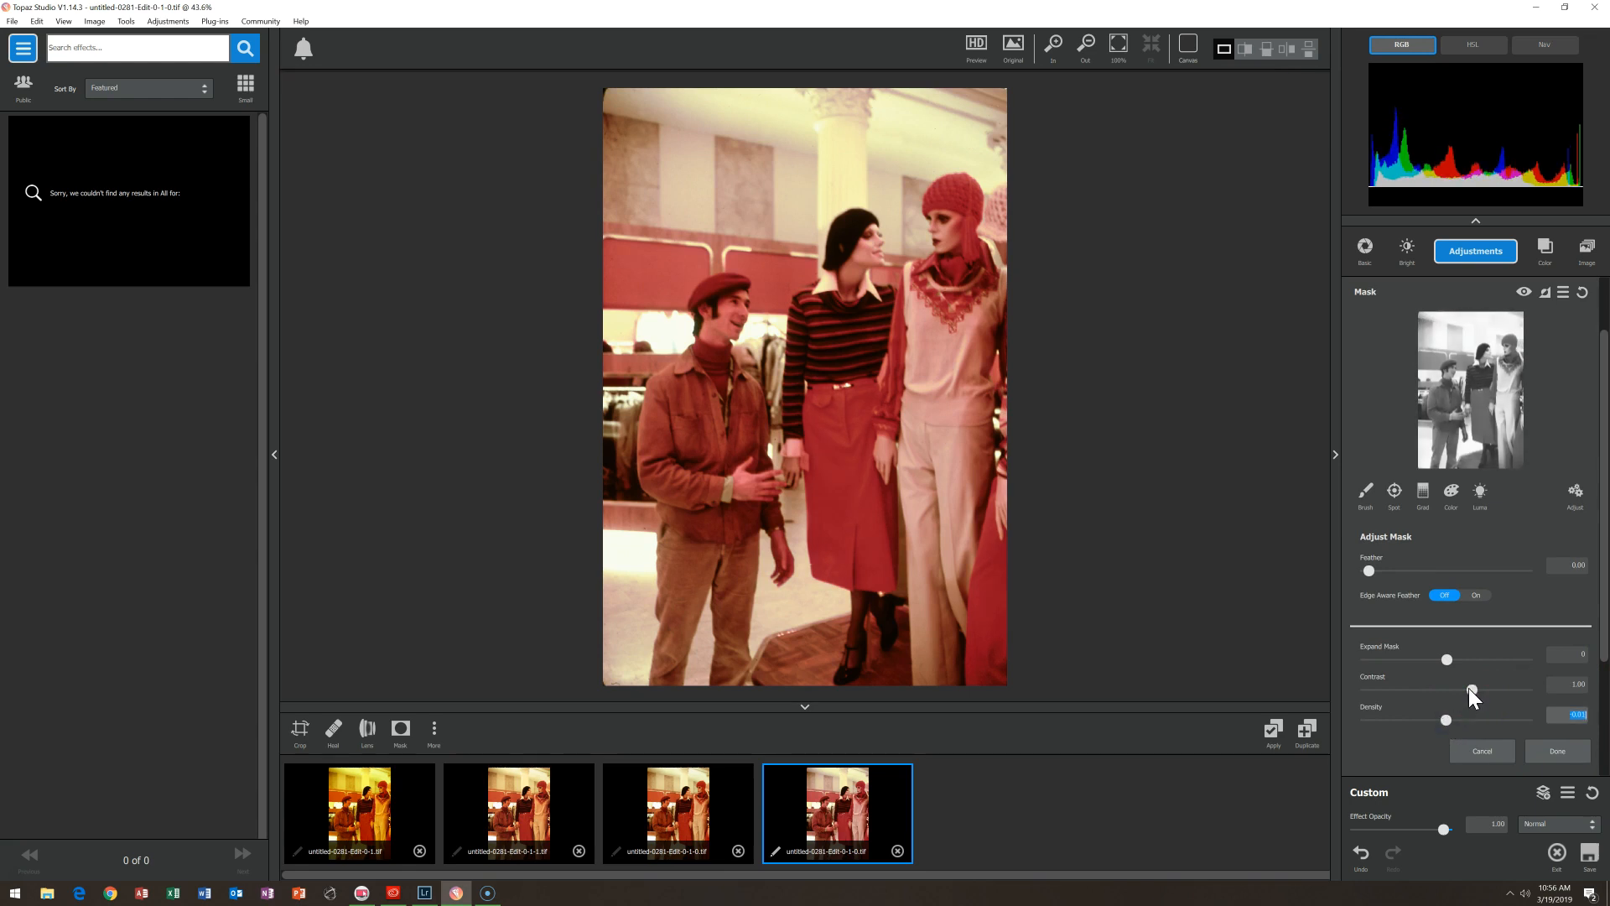
click(1468, 687)
drag(1468, 687, 1496, 694)
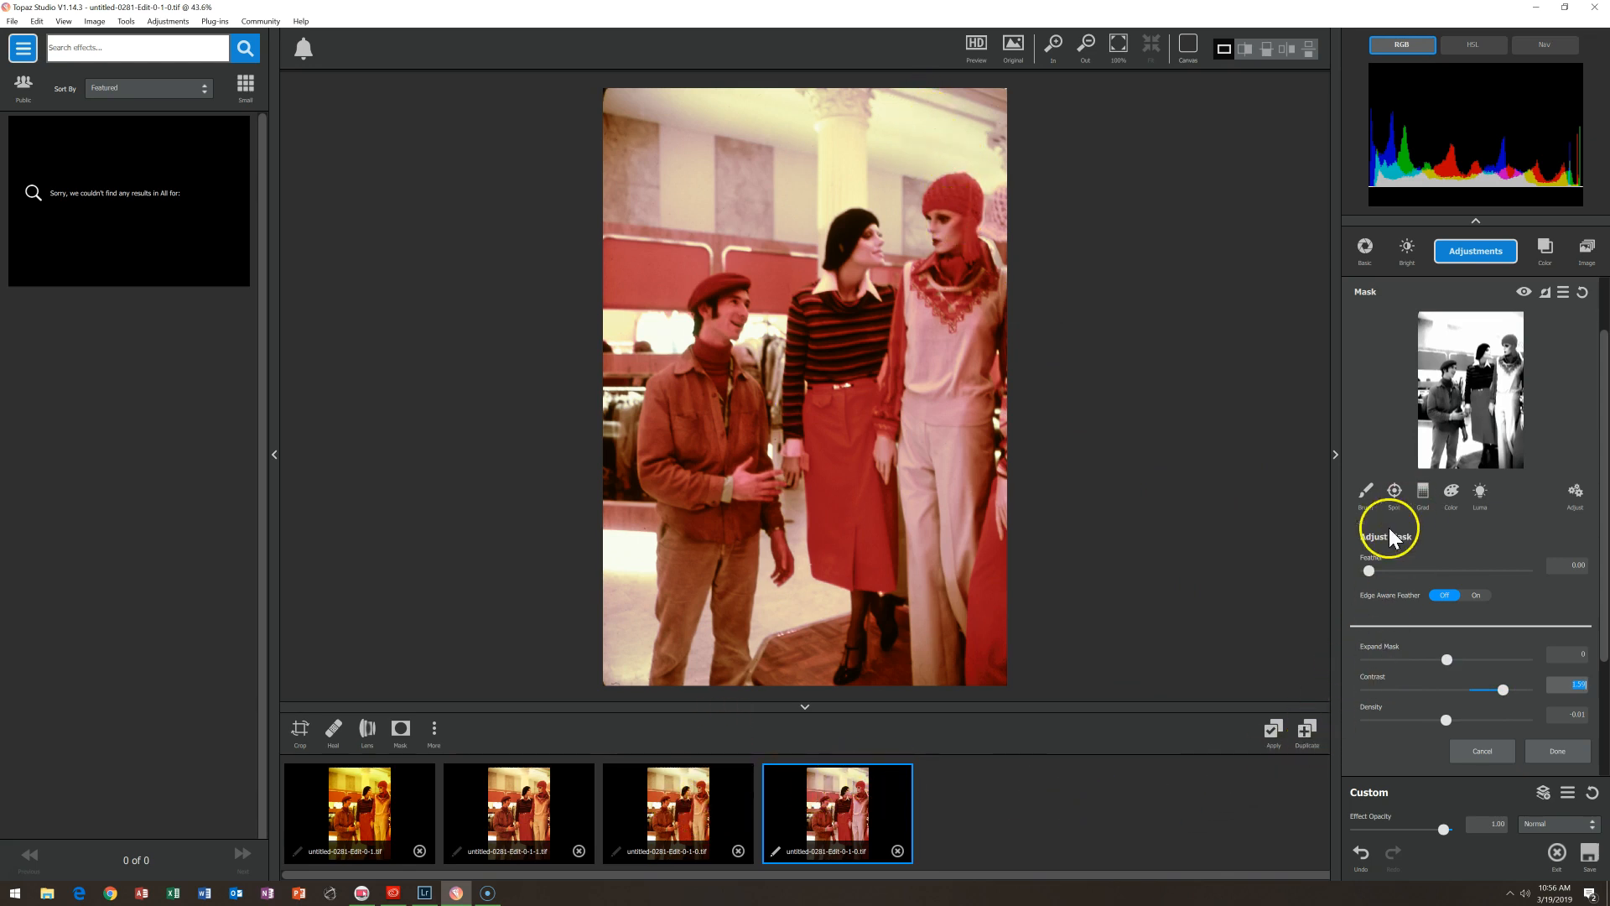
scroll(1606, 302, up, 2)
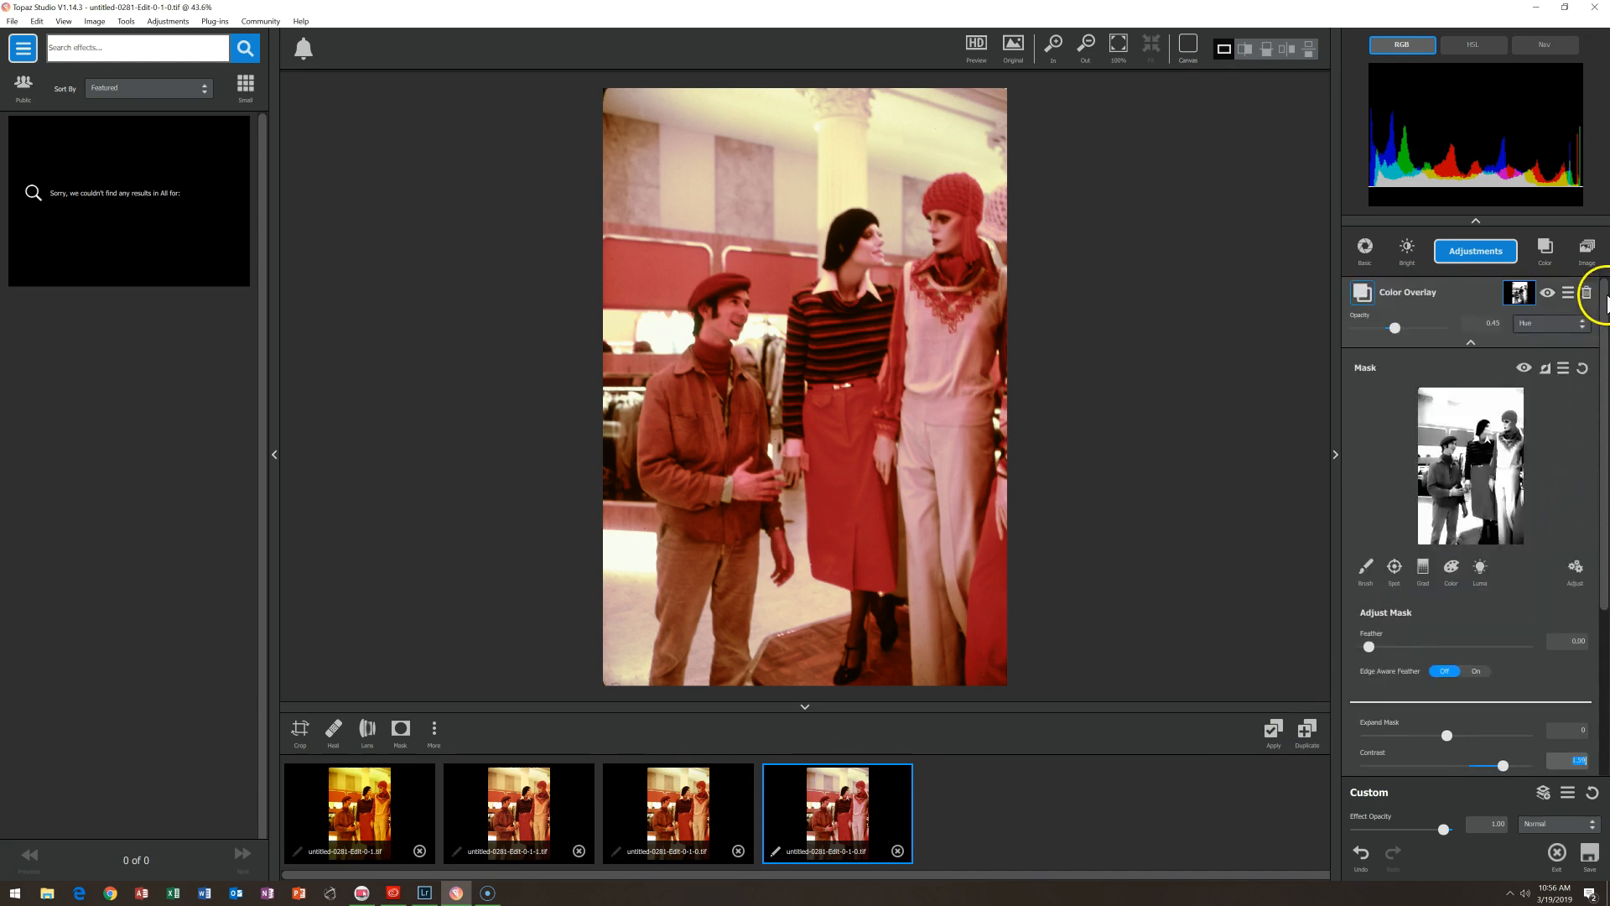
drag(1403, 327, 1391, 324)
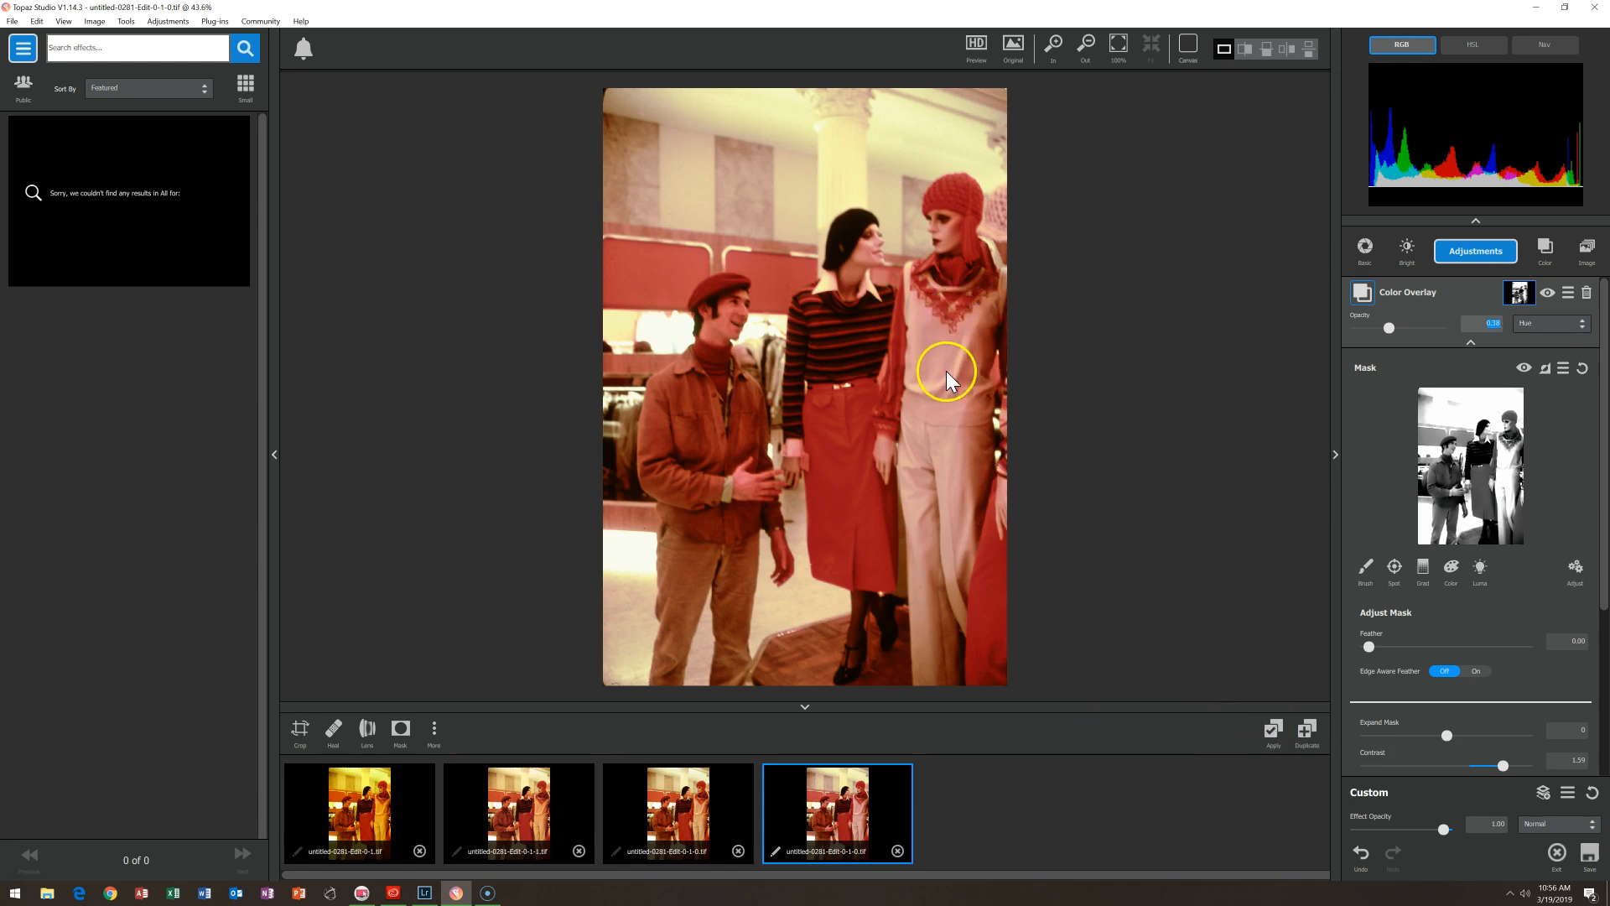
- Brush the mask over the light-clothed mannequin's sweater and trousers with mask transparency at about 0.90
click(1366, 571)
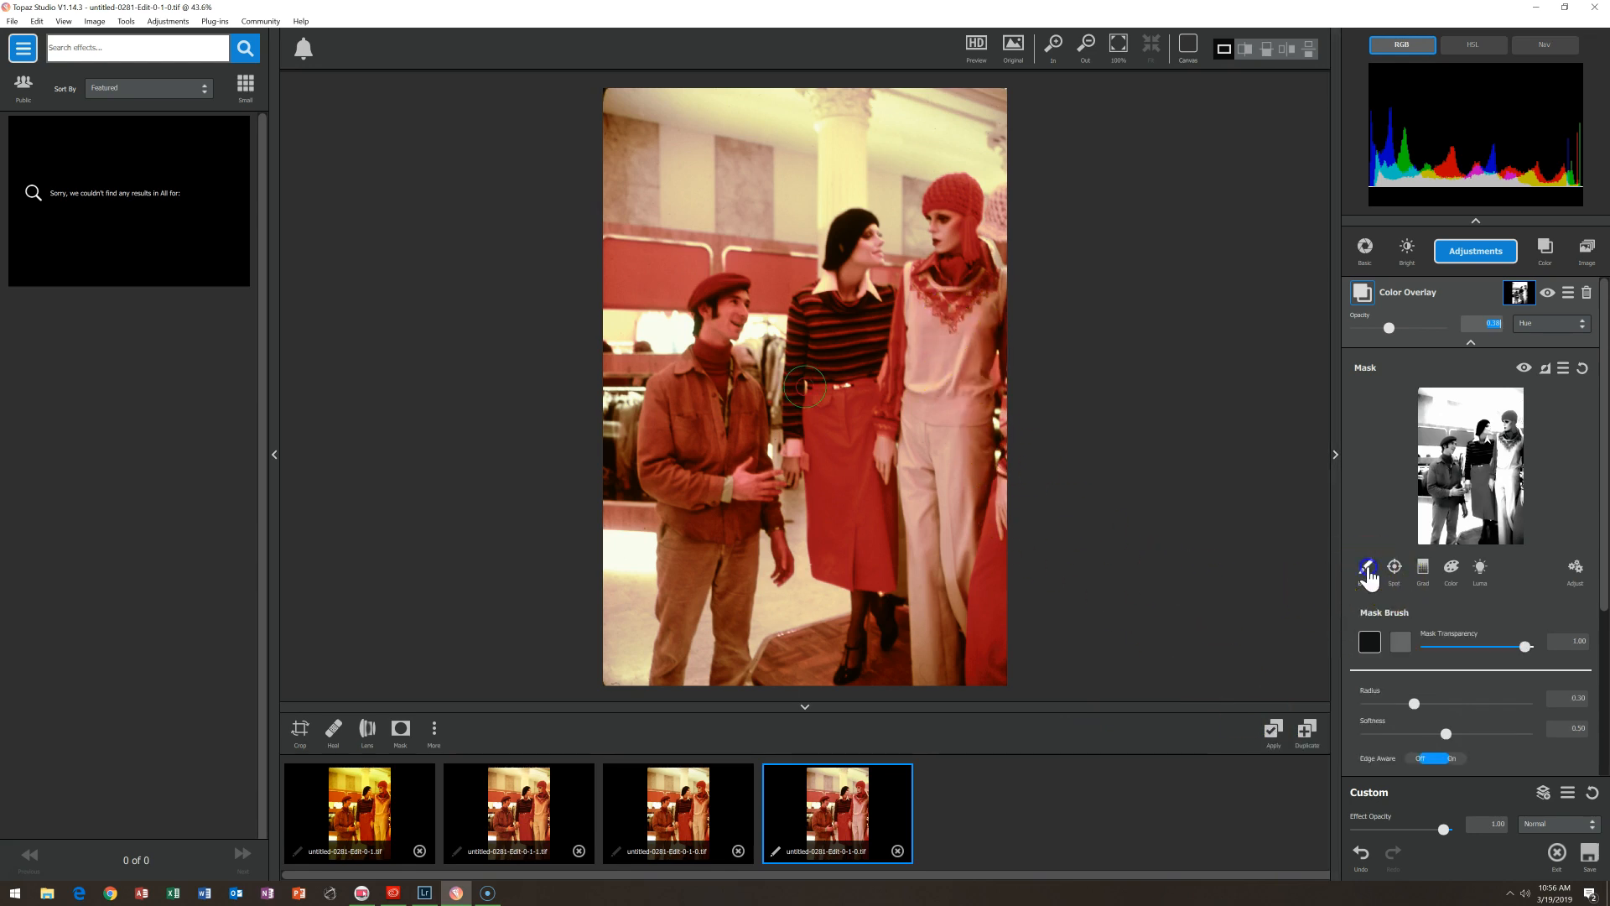
click(1516, 647)
mouse_move(934, 374)
mouse_down()
mouse_move(918, 308)
mouse_move(951, 401)
mouse_move(934, 331)
mouse_move(917, 471)
mouse_move(950, 343)
mouse_move(952, 373)
mouse_move(987, 311)
mouse_move(960, 586)
mouse_move(944, 420)
mouse_up()
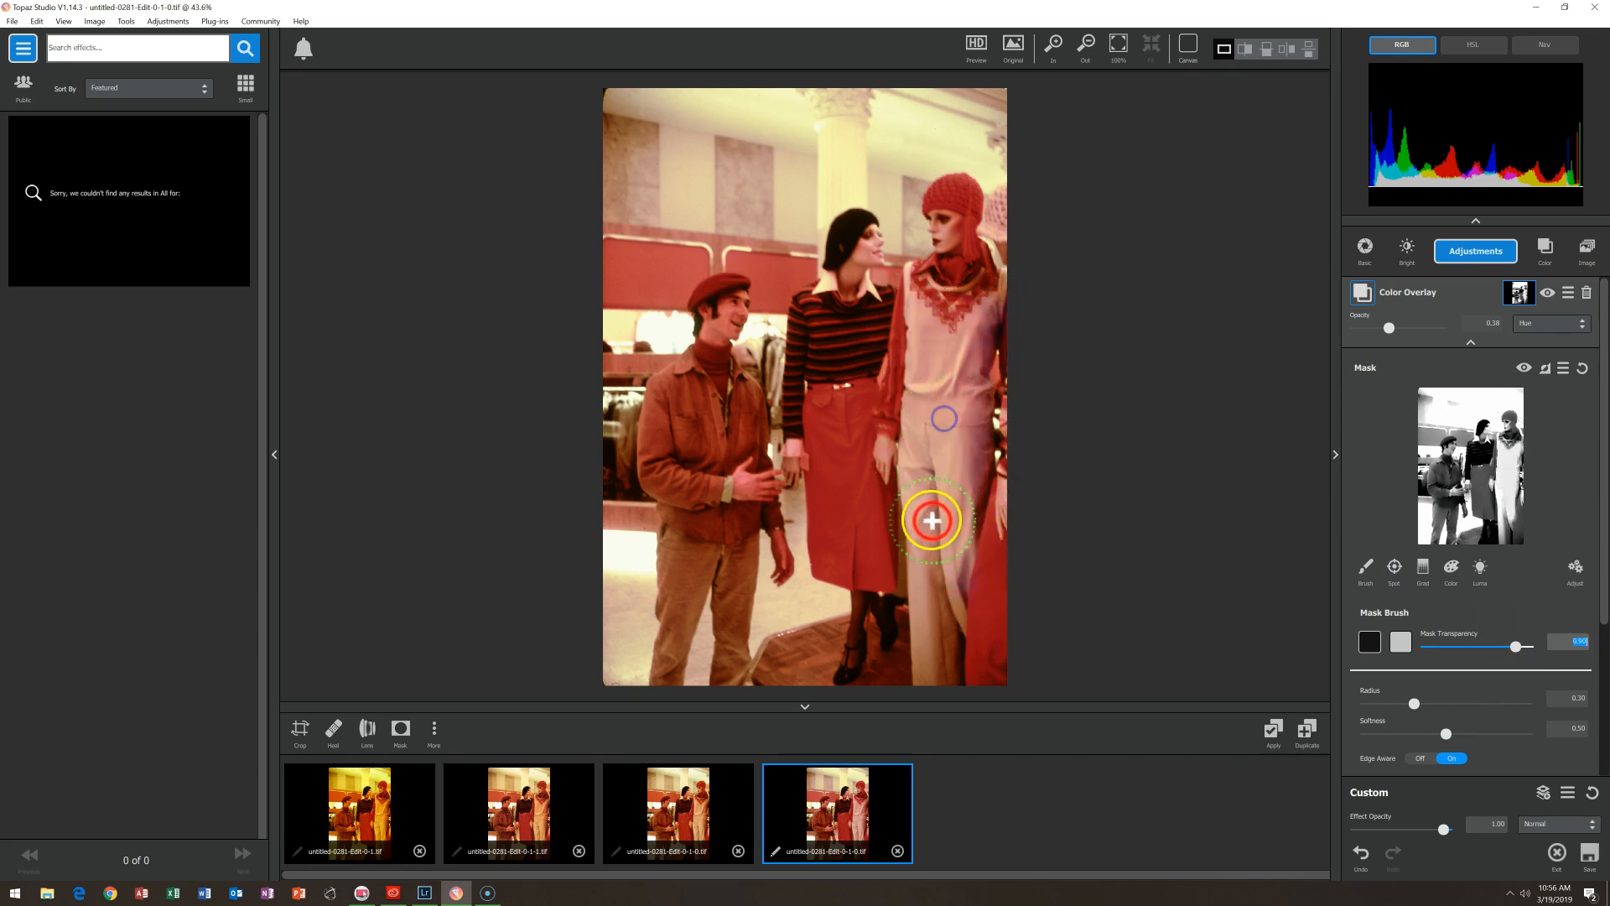
drag(914, 476, 932, 666)
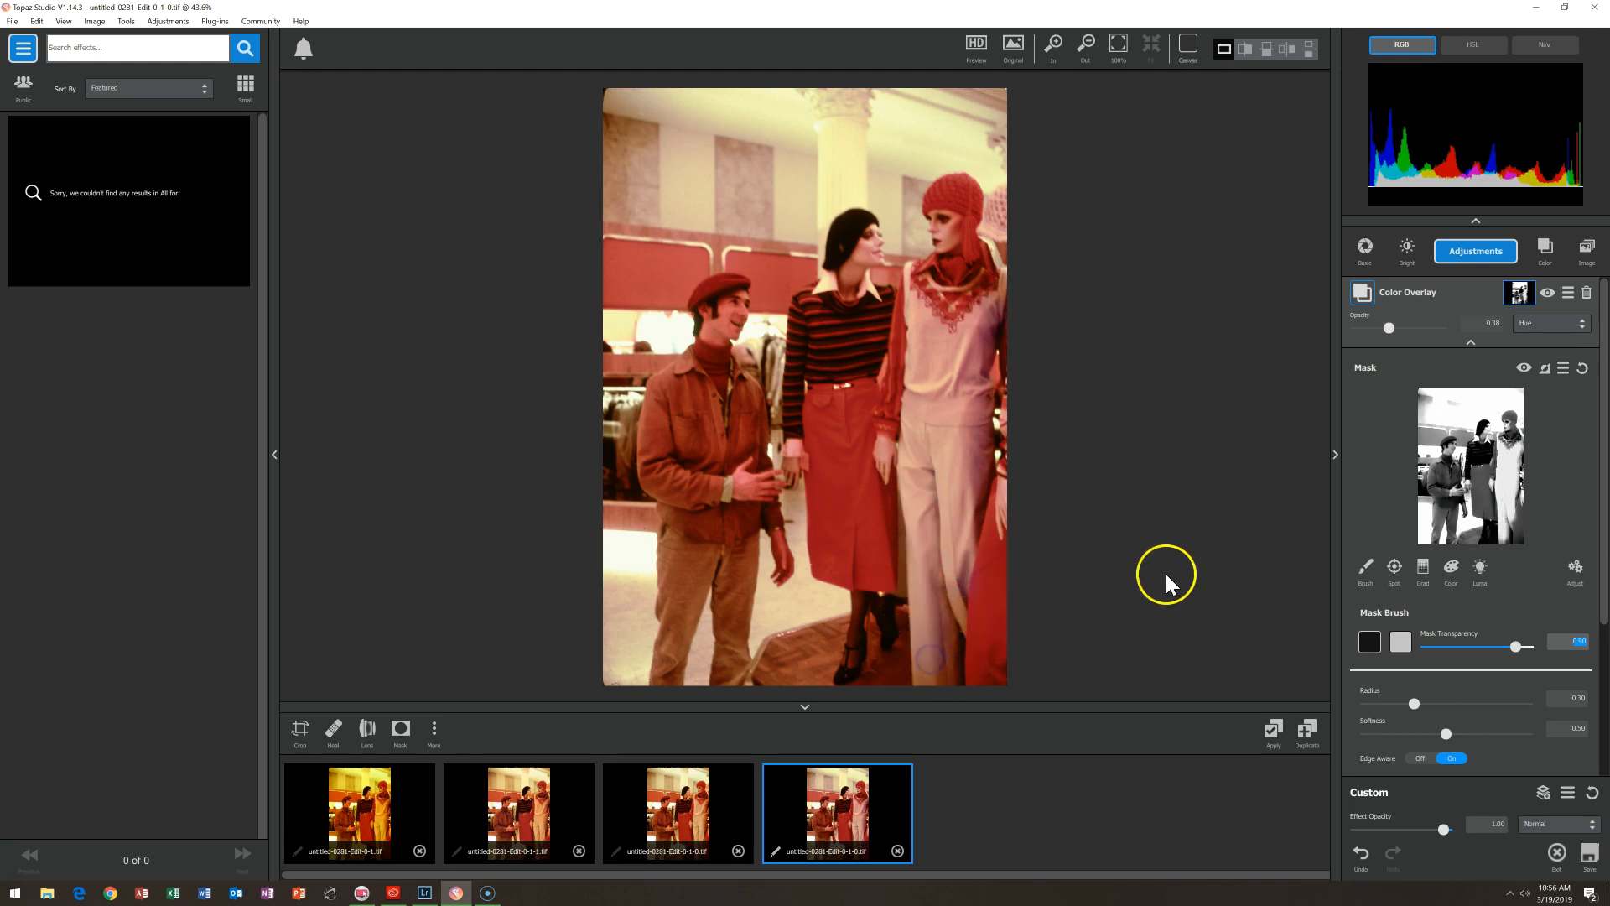
- Lower the brush's mask transparency to about 0.71 and repaint the light-clothed mannequin's sweater and trousers
click(1500, 646)
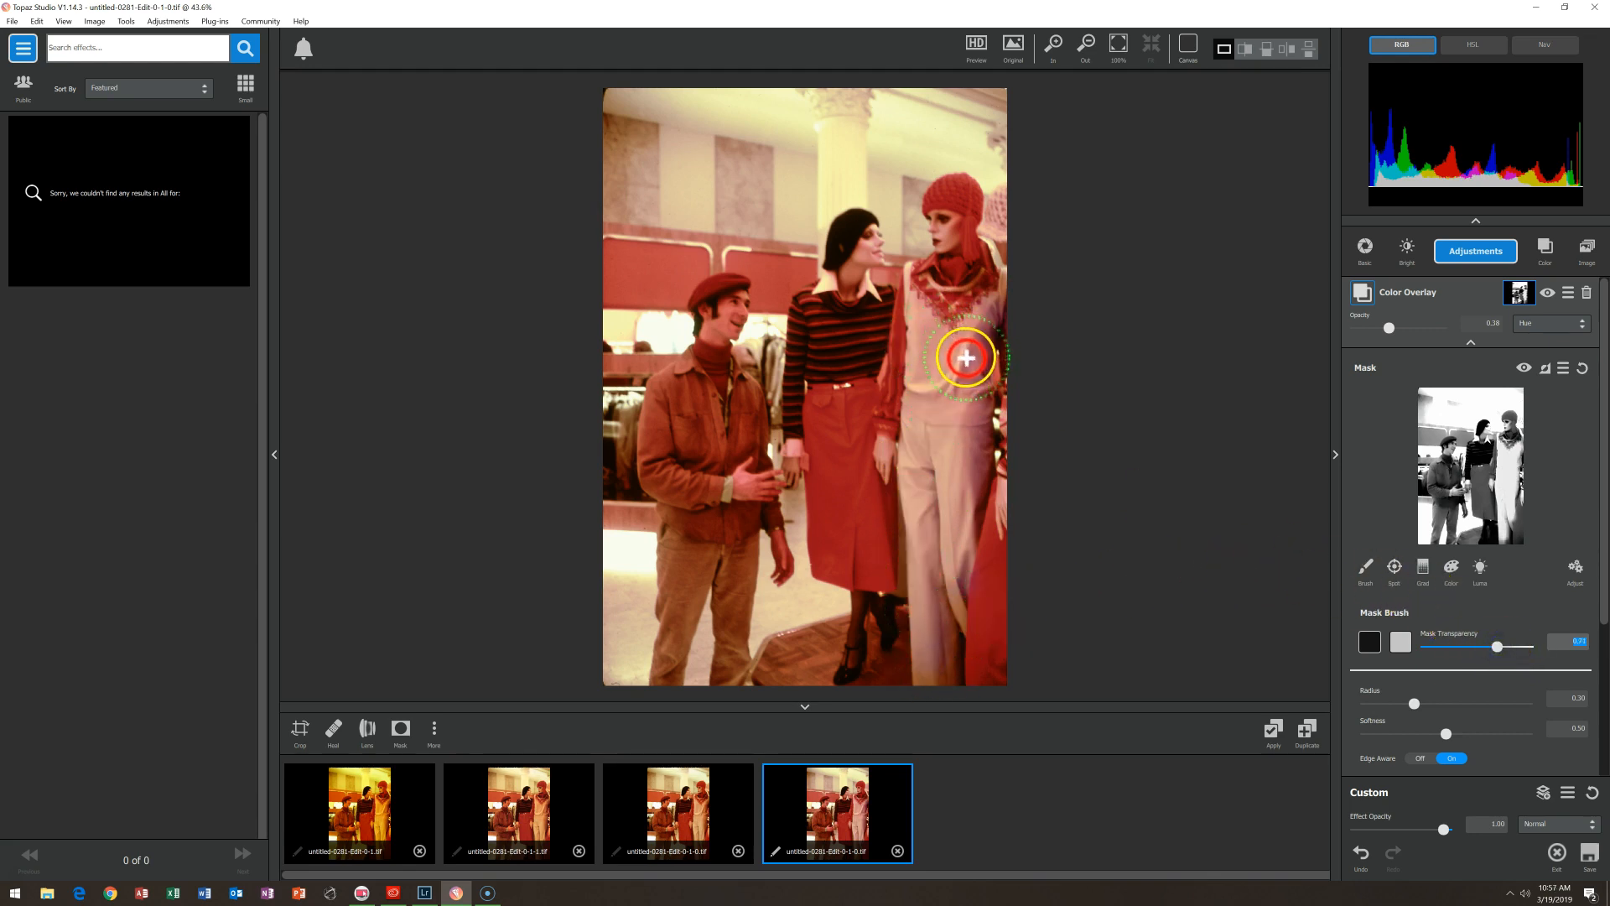
mouse_move(963, 349)
mouse_down()
mouse_move(953, 520)
mouse_move(943, 349)
mouse_move(936, 421)
mouse_move(912, 321)
mouse_move(913, 531)
mouse_up()
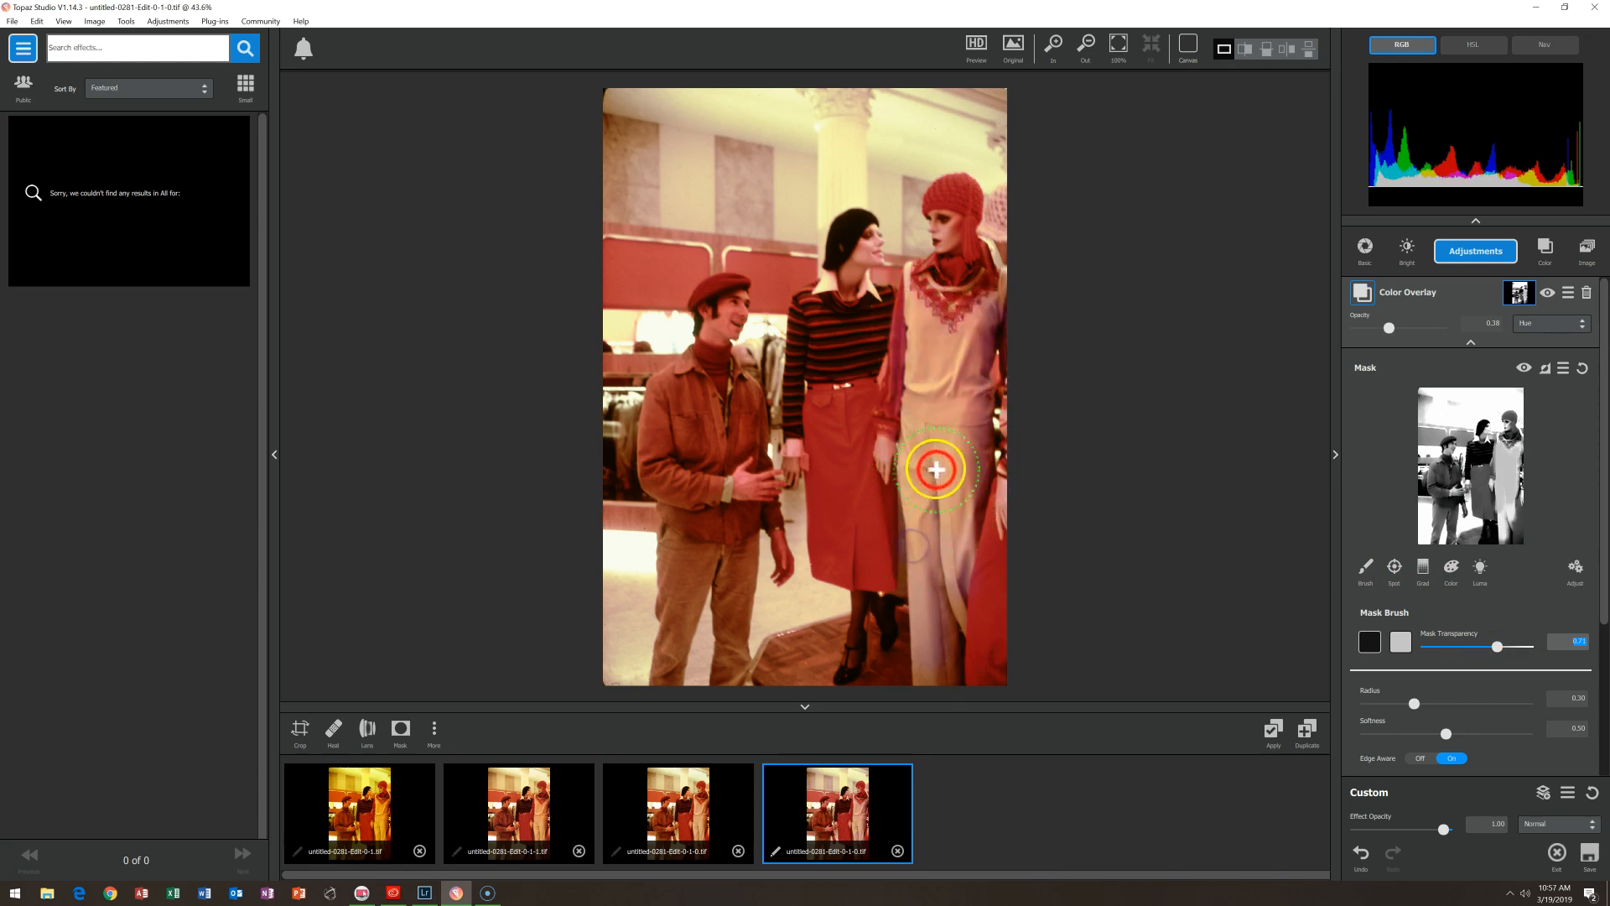
mouse_move(989, 518)
mouse_down()
mouse_move(963, 521)
mouse_move(956, 576)
mouse_move(928, 570)
mouse_move(926, 675)
mouse_move(919, 583)
mouse_move(935, 665)
mouse_move(944, 528)
mouse_up()
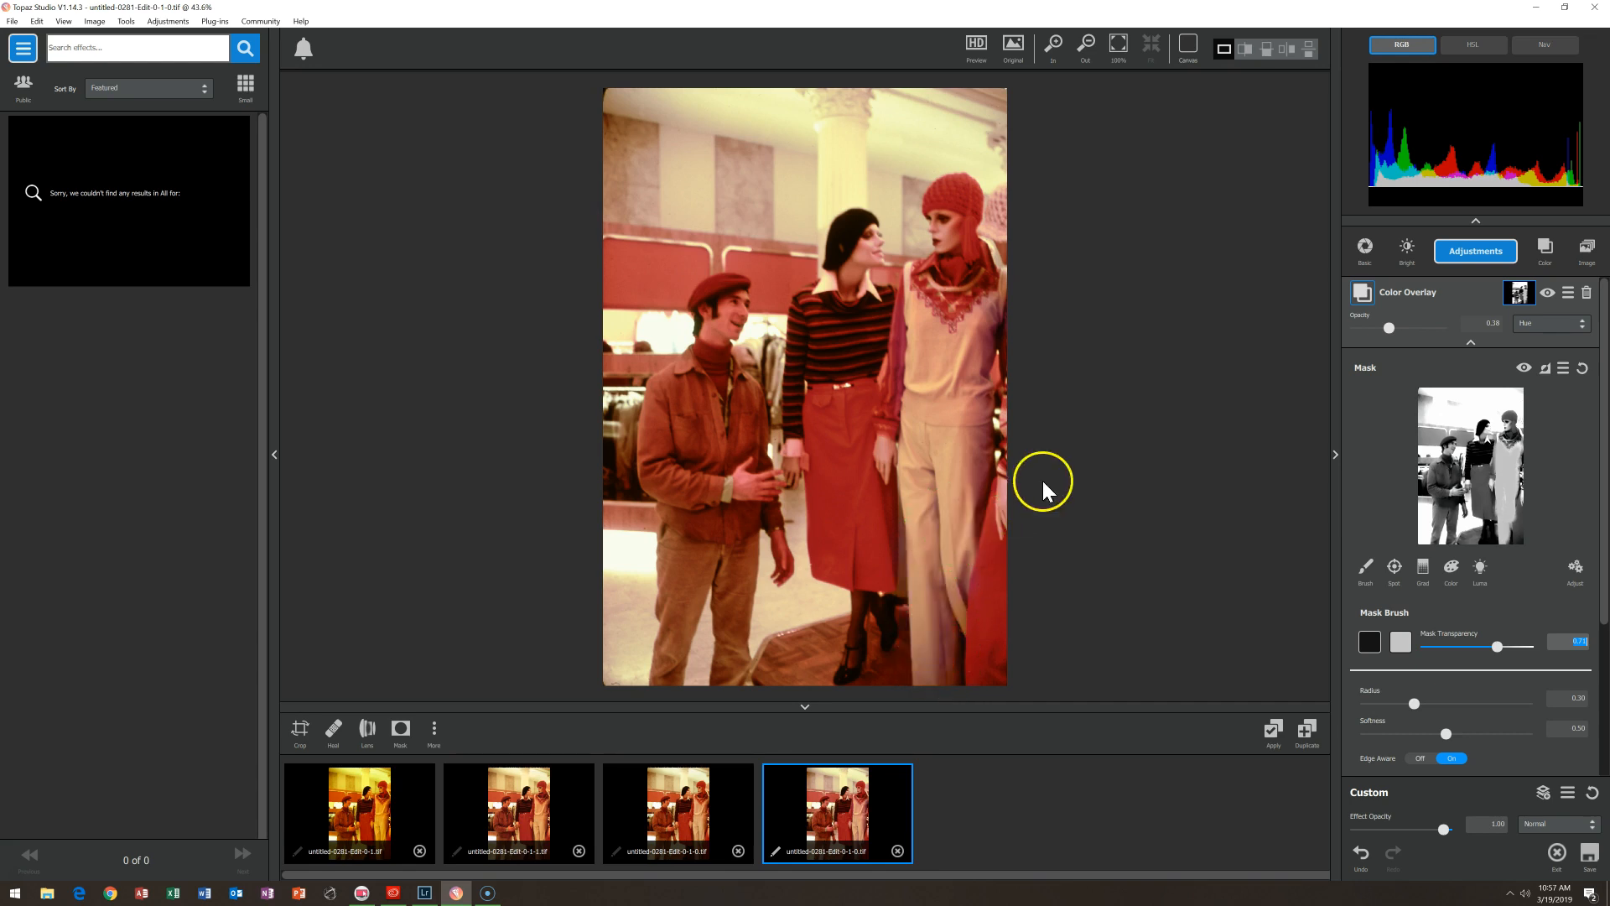
mouse_move(995, 308)
mouse_down()
mouse_move(957, 385)
mouse_move(914, 403)
mouse_move(979, 347)
mouse_move(1000, 262)
mouse_move(972, 318)
mouse_move(848, 335)
mouse_up()
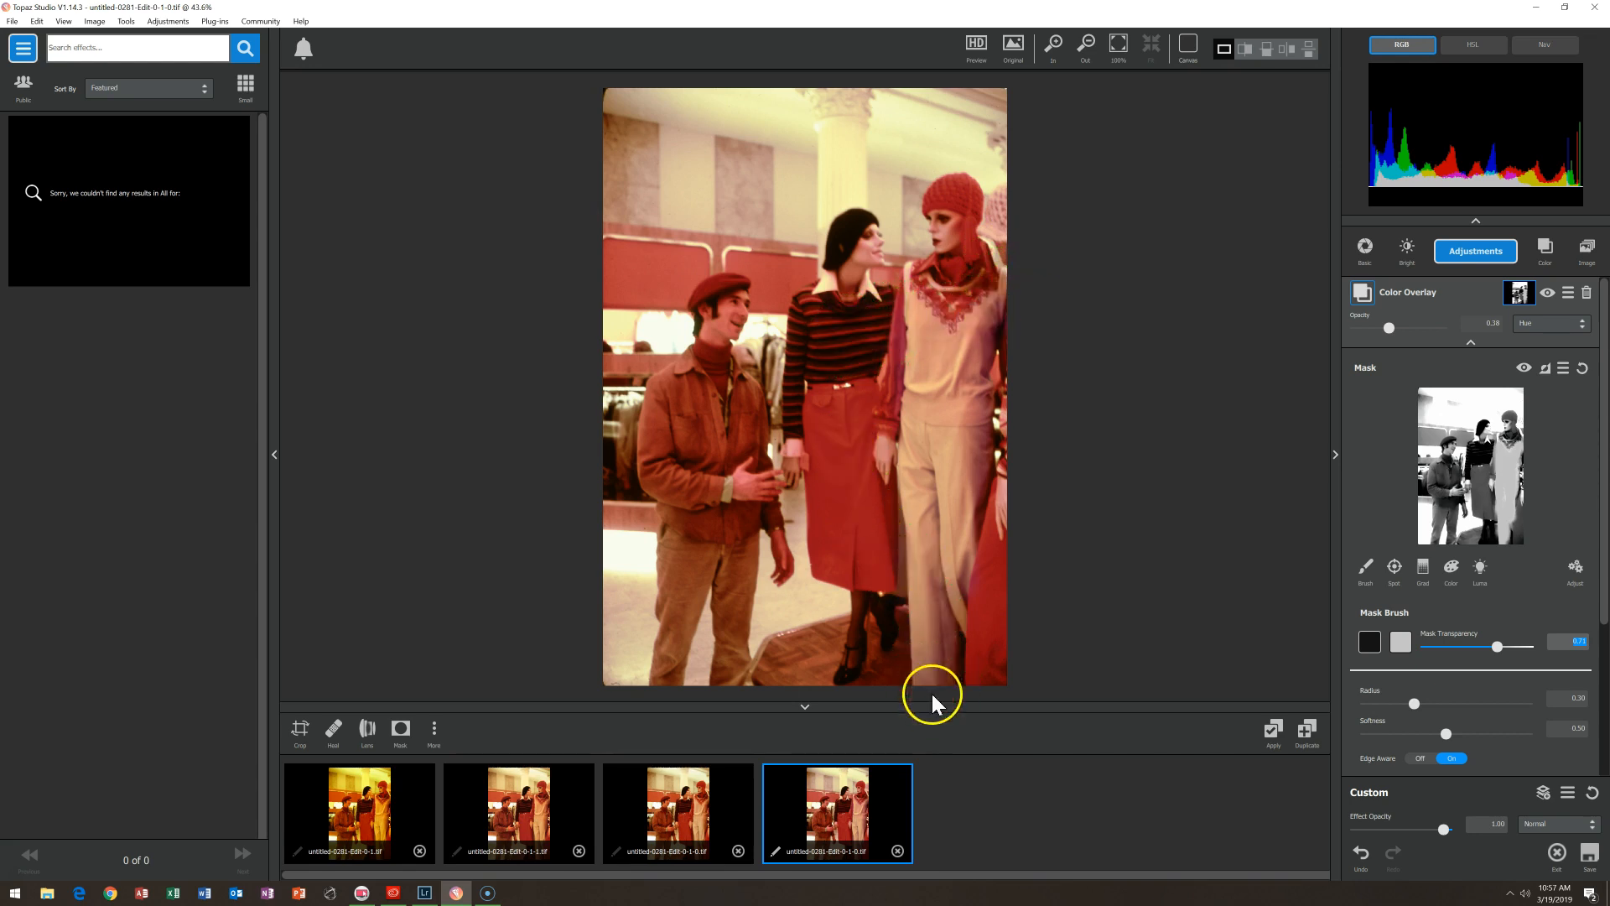
- Duplicate the first, uncorrected image and add an HSL Color Tuning adjustment to the new copy
click(365, 807)
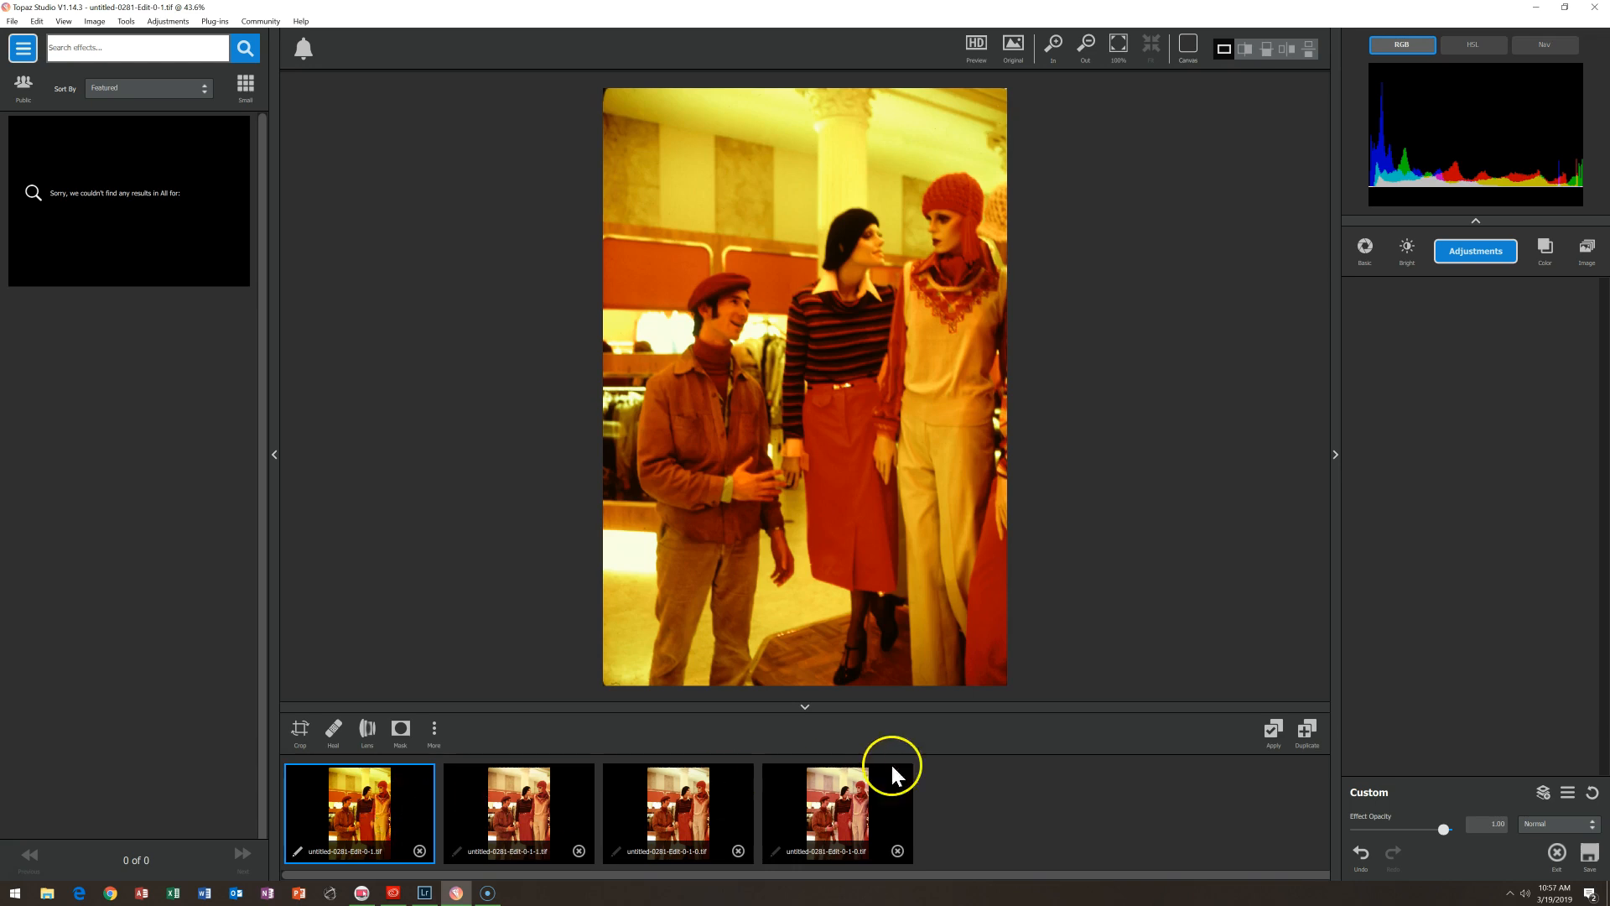
click(1274, 731)
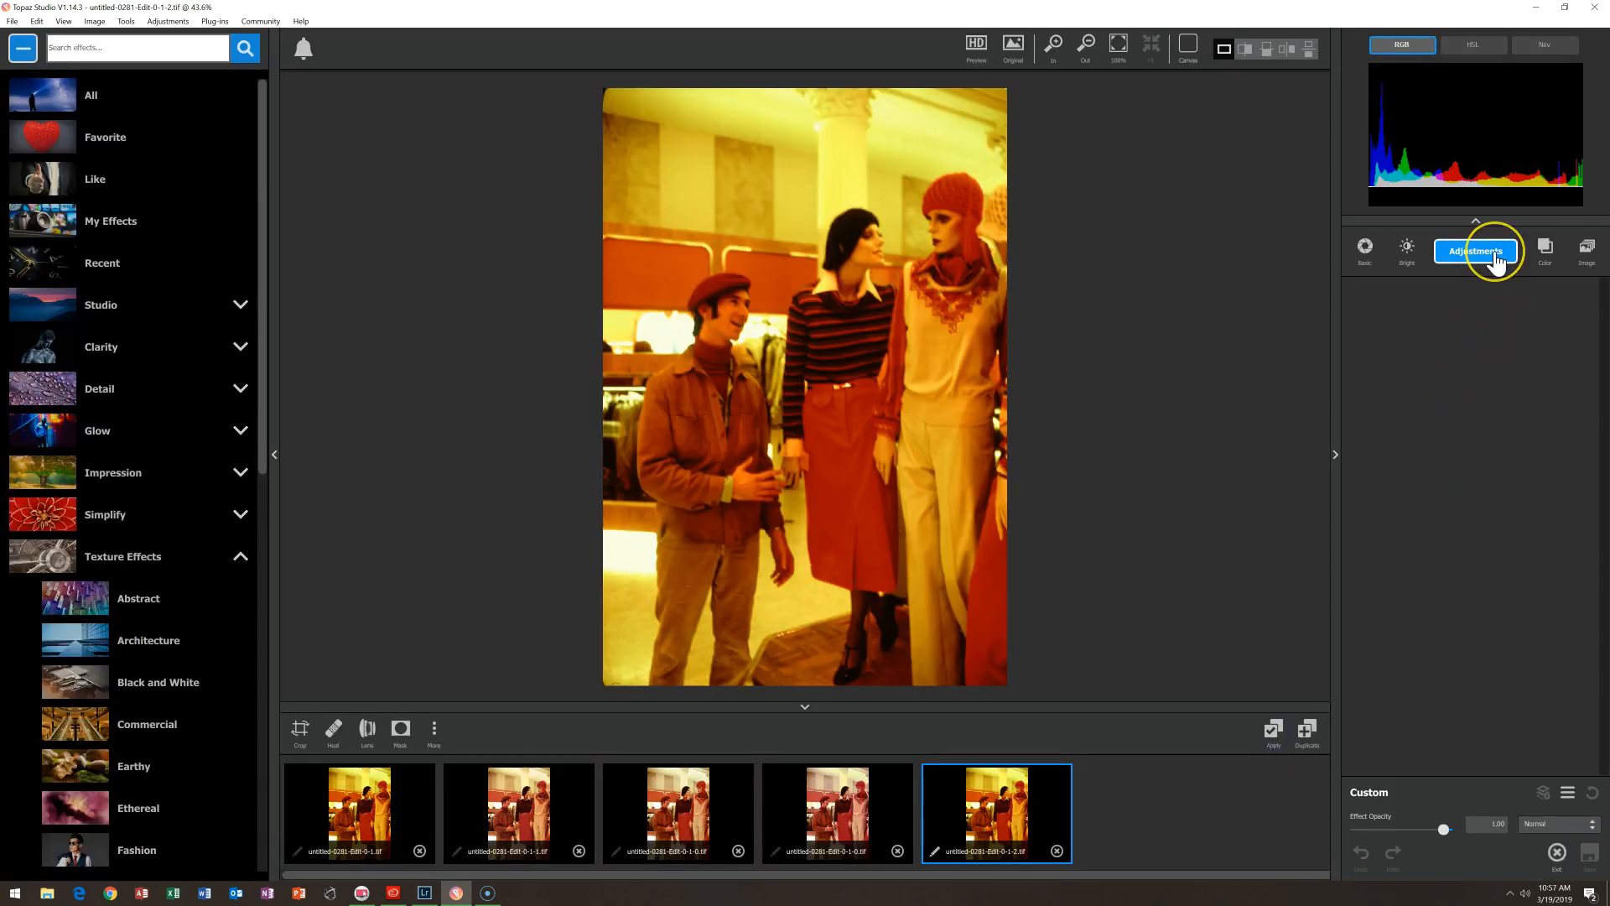
click(1491, 260)
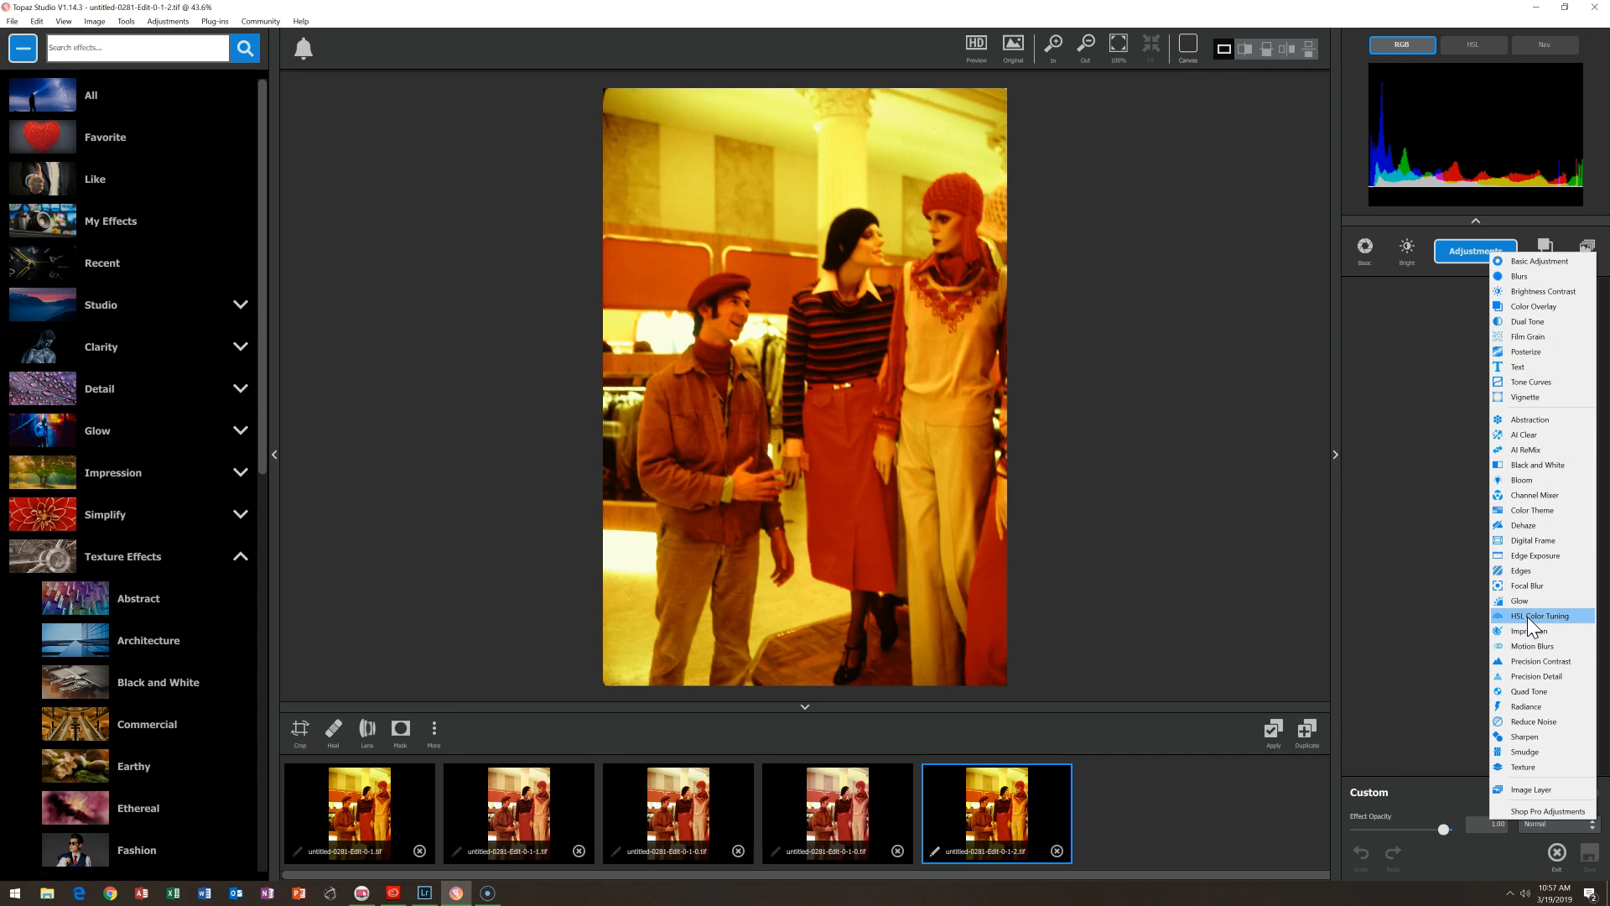
click(1527, 617)
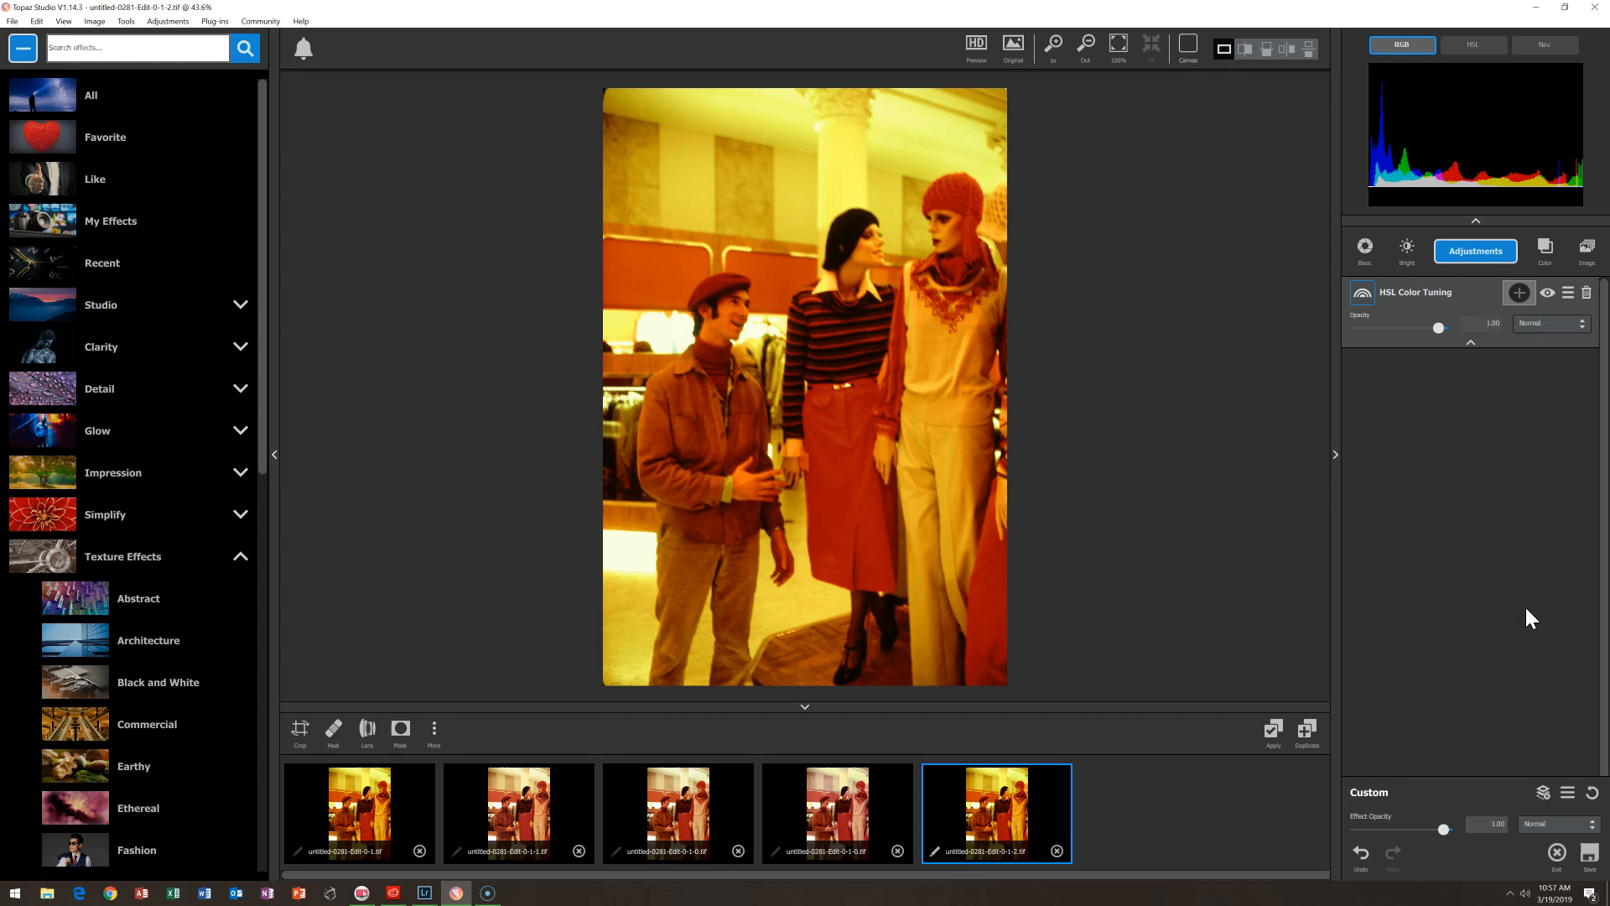
- Strongly reduce the yellow saturation and moderately reduce the orange saturation in the new copy's HSL Color Tuning adjustment
click(1471, 343)
click(1470, 345)
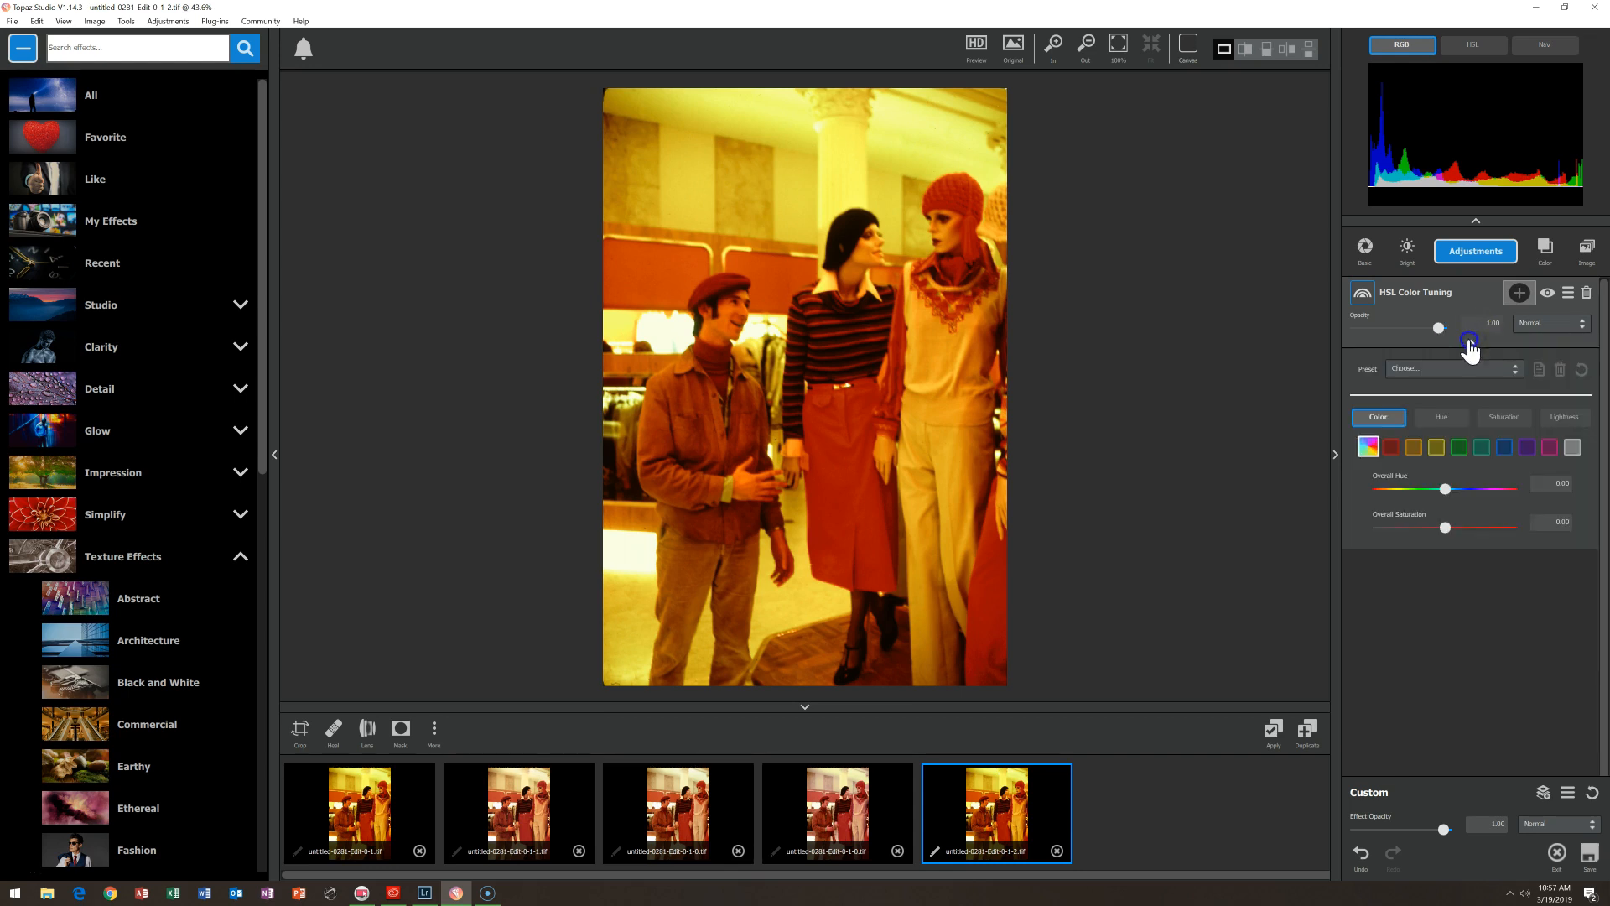
click(1422, 446)
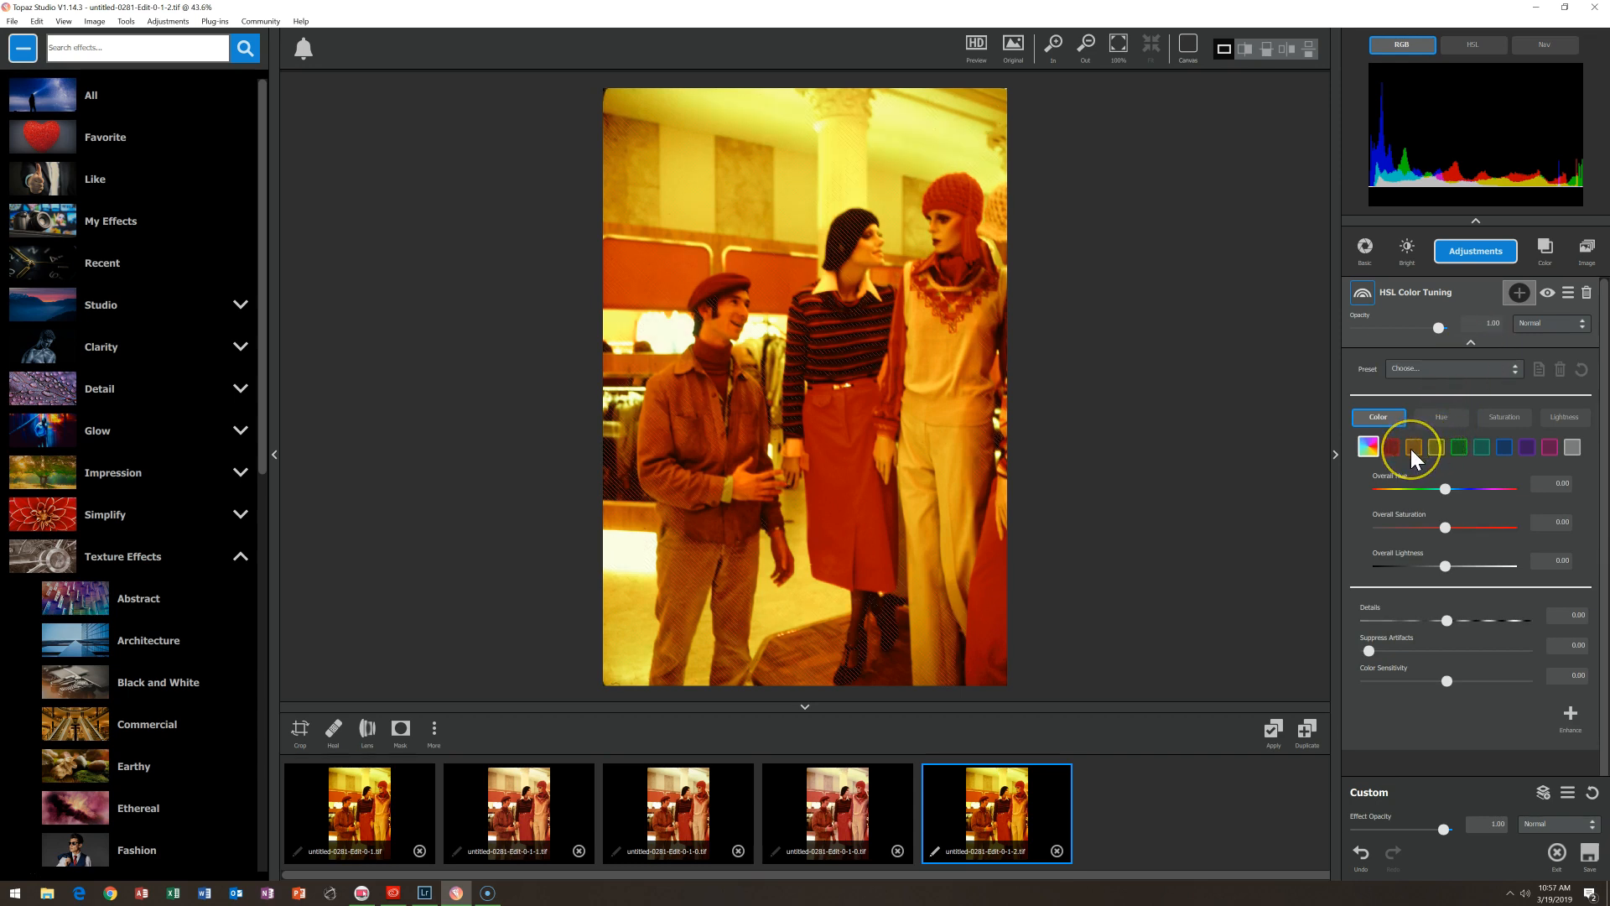
click(894, 234)
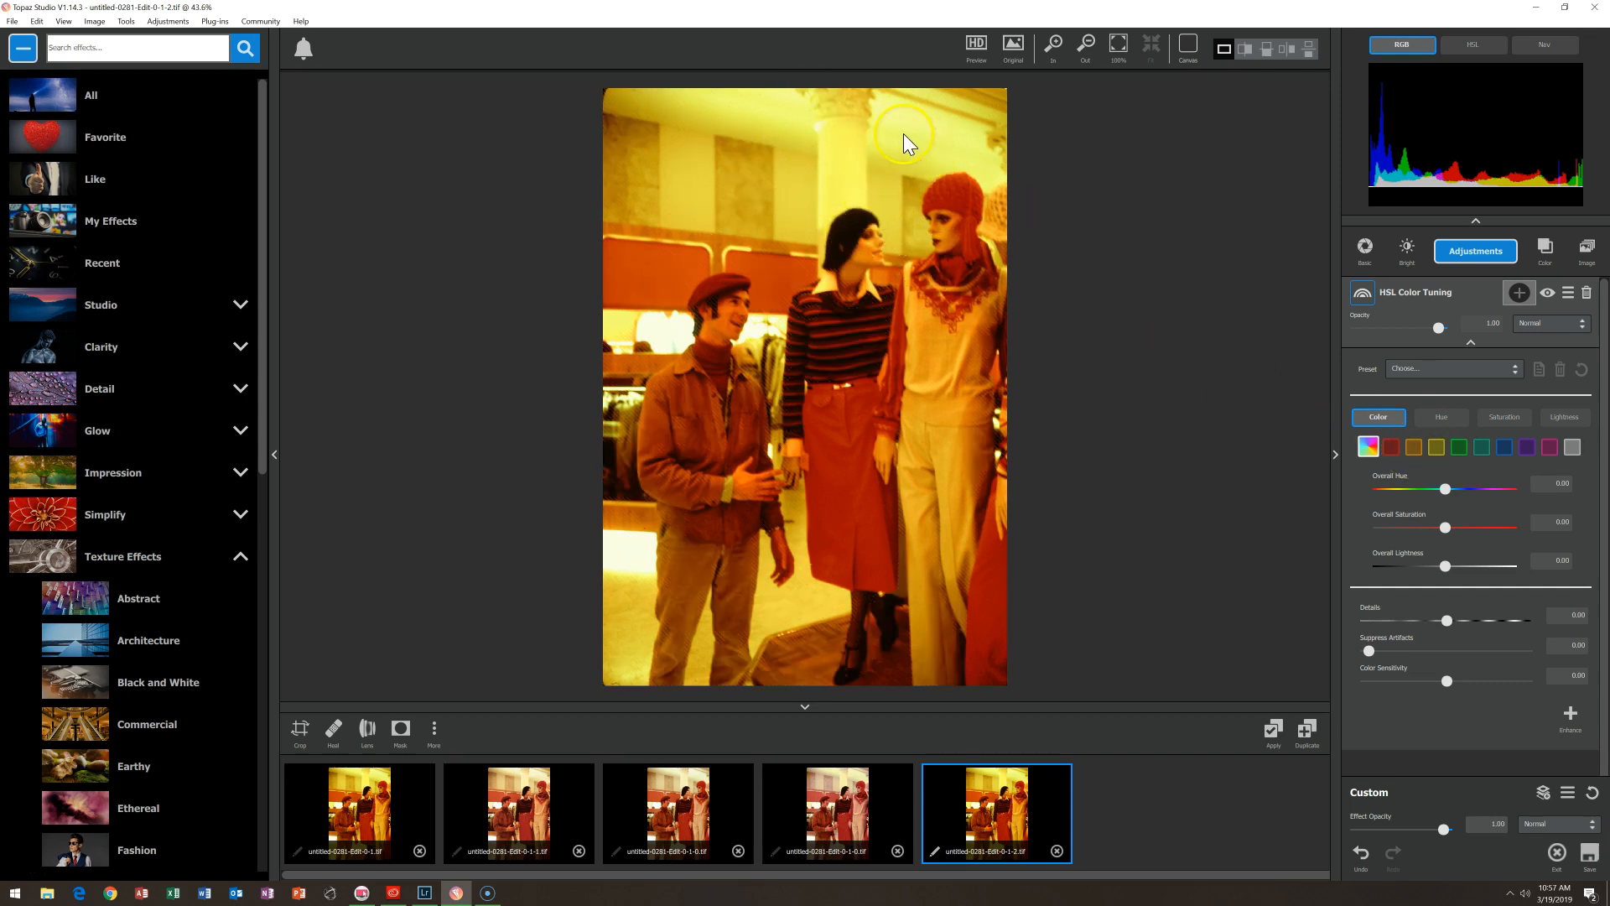
click(1440, 446)
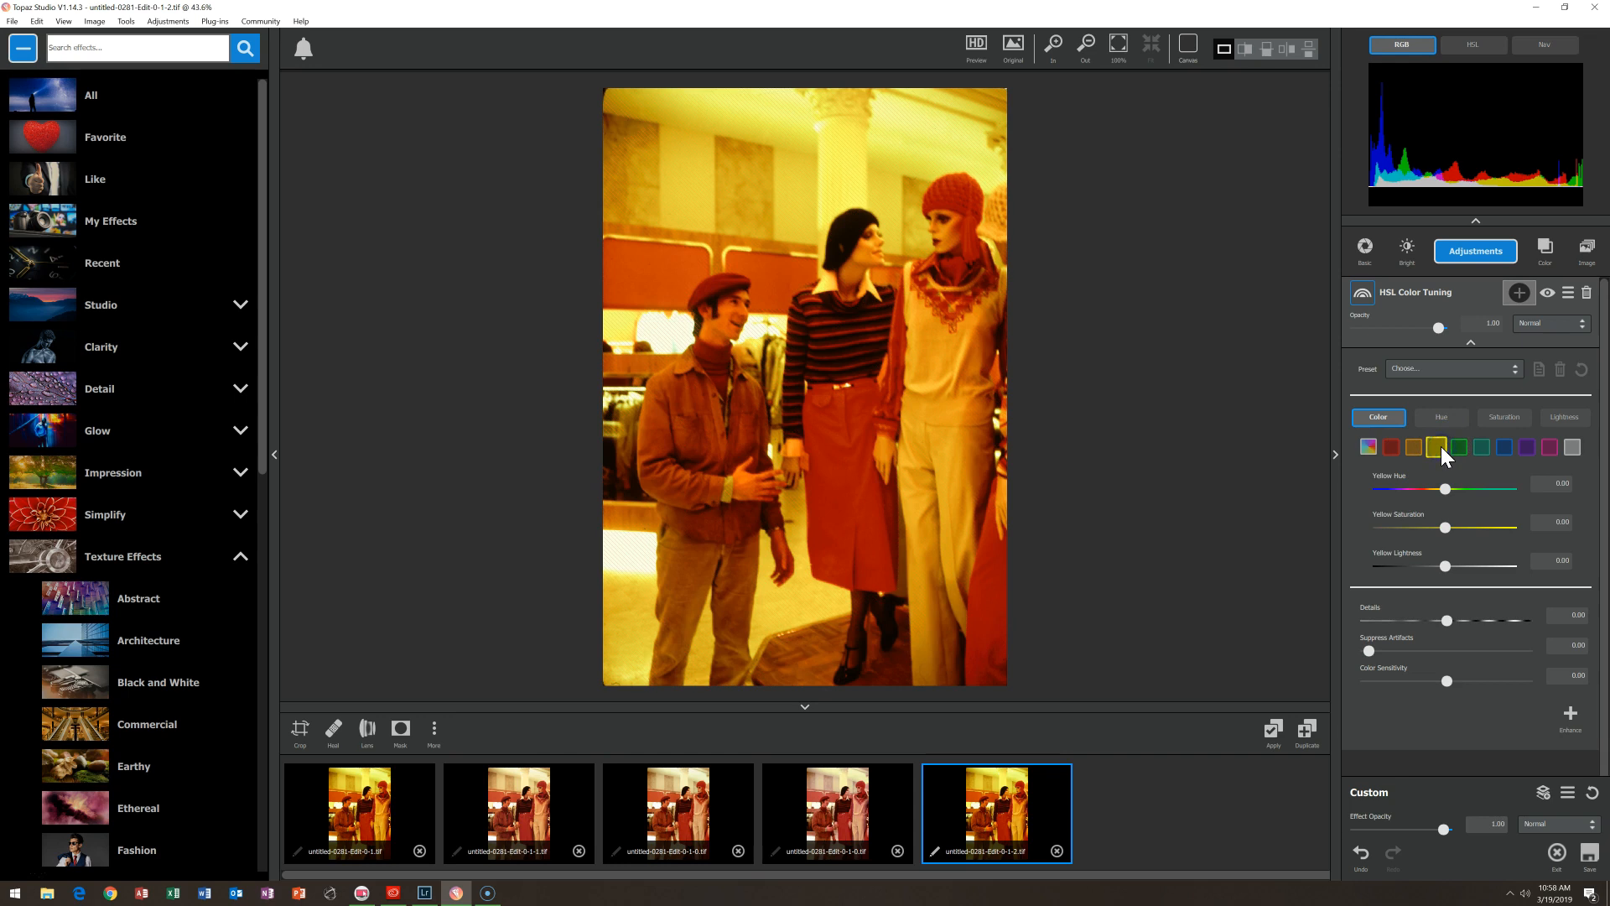
drag(1446, 527, 1391, 524)
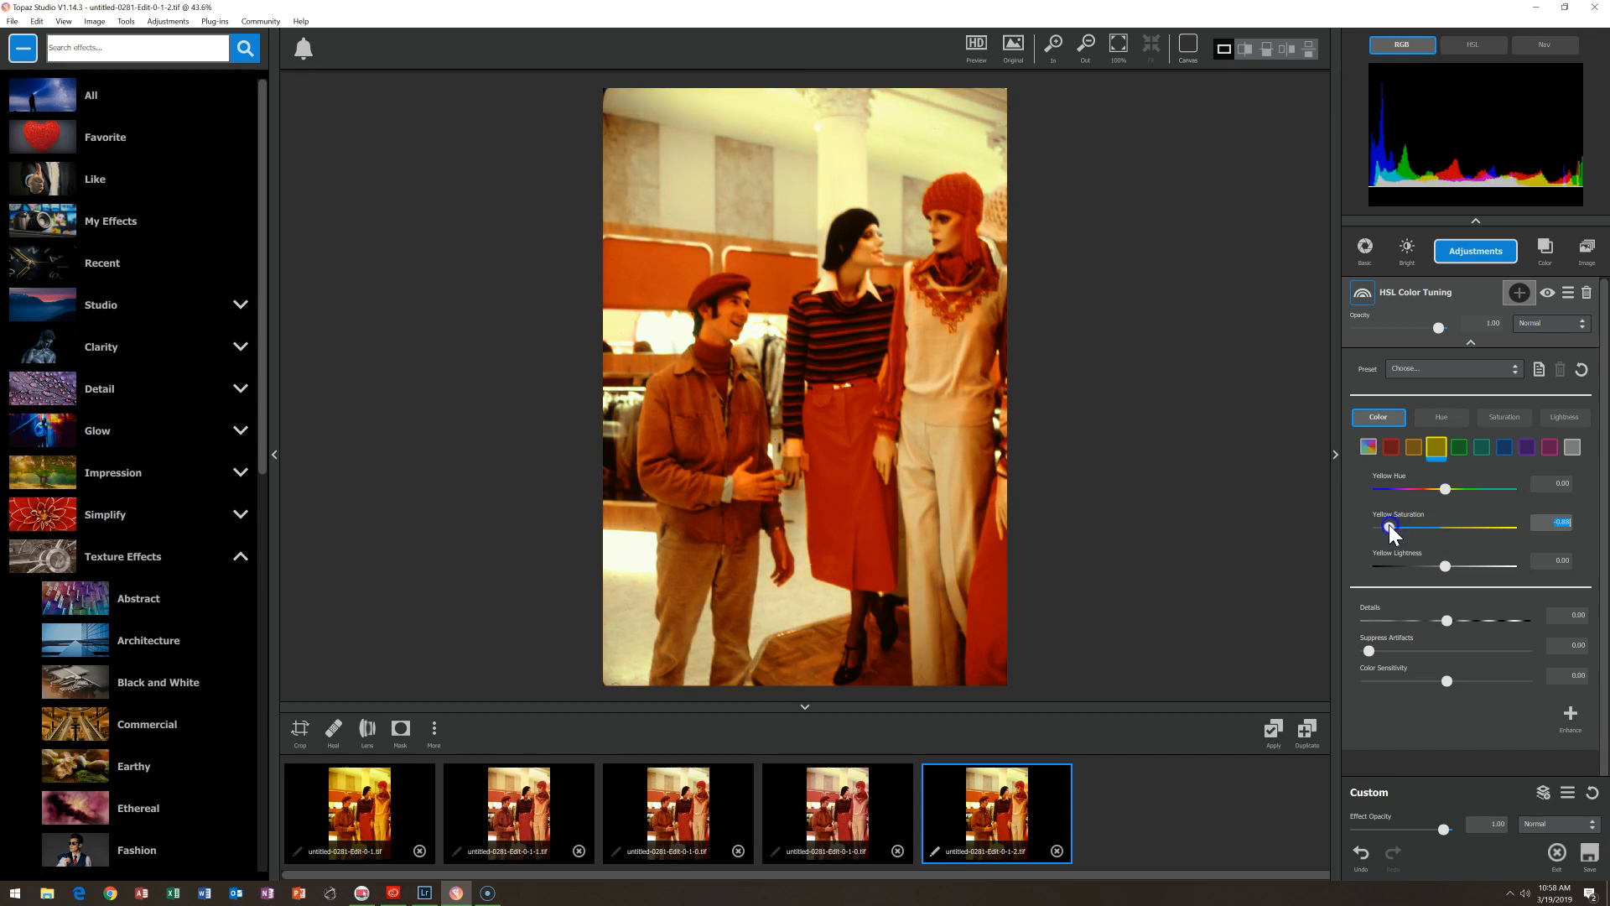
click(1409, 450)
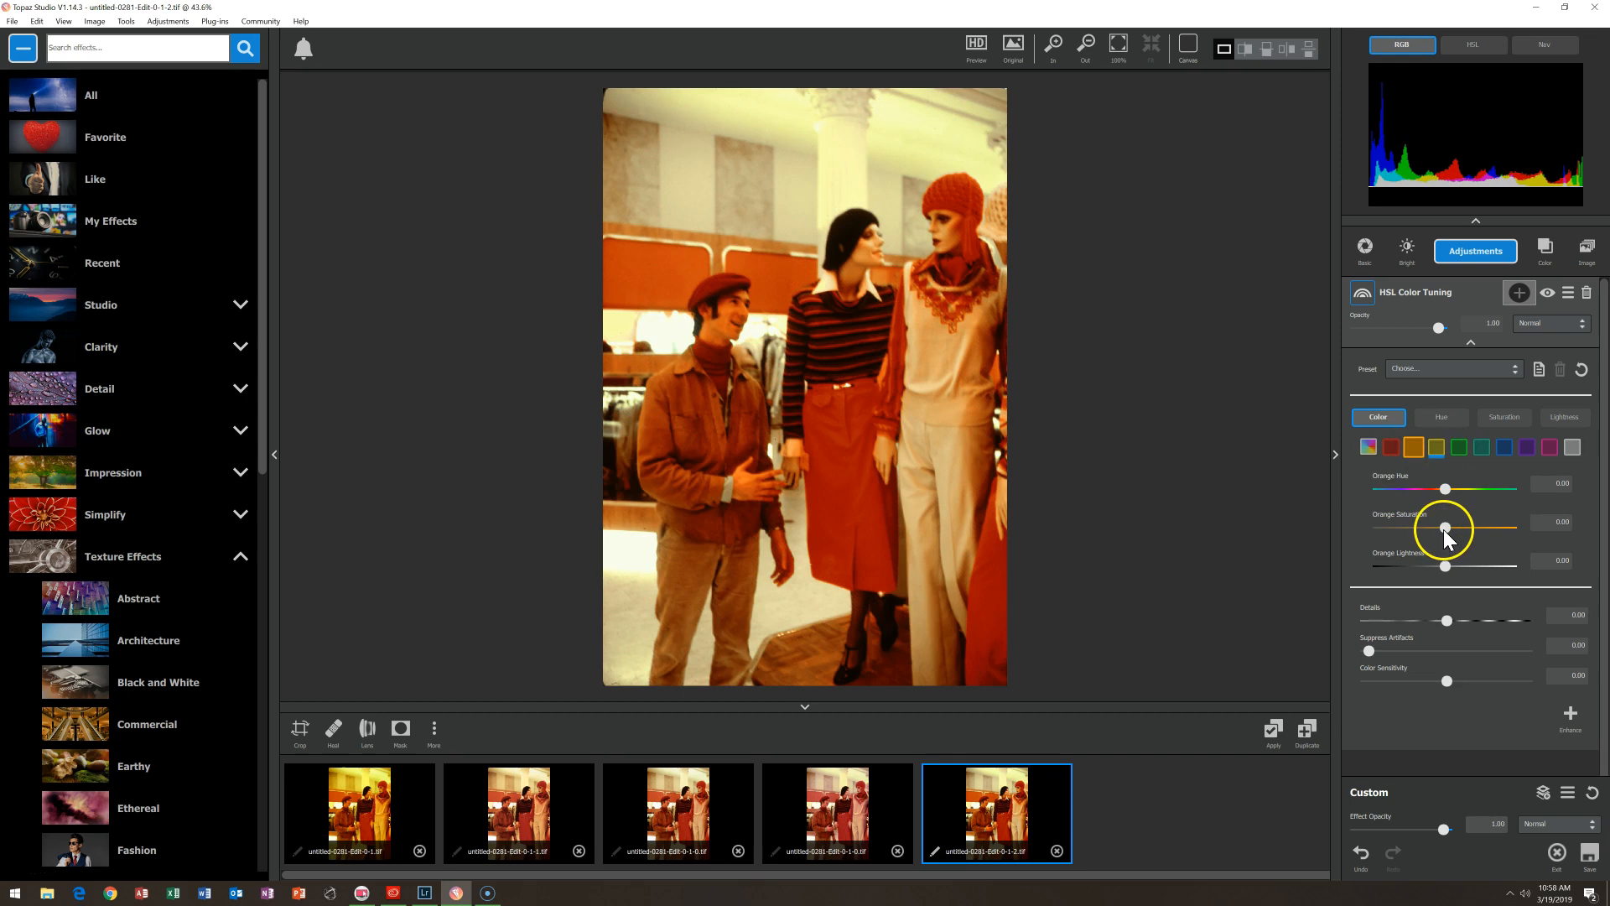
drag(1444, 529, 1412, 528)
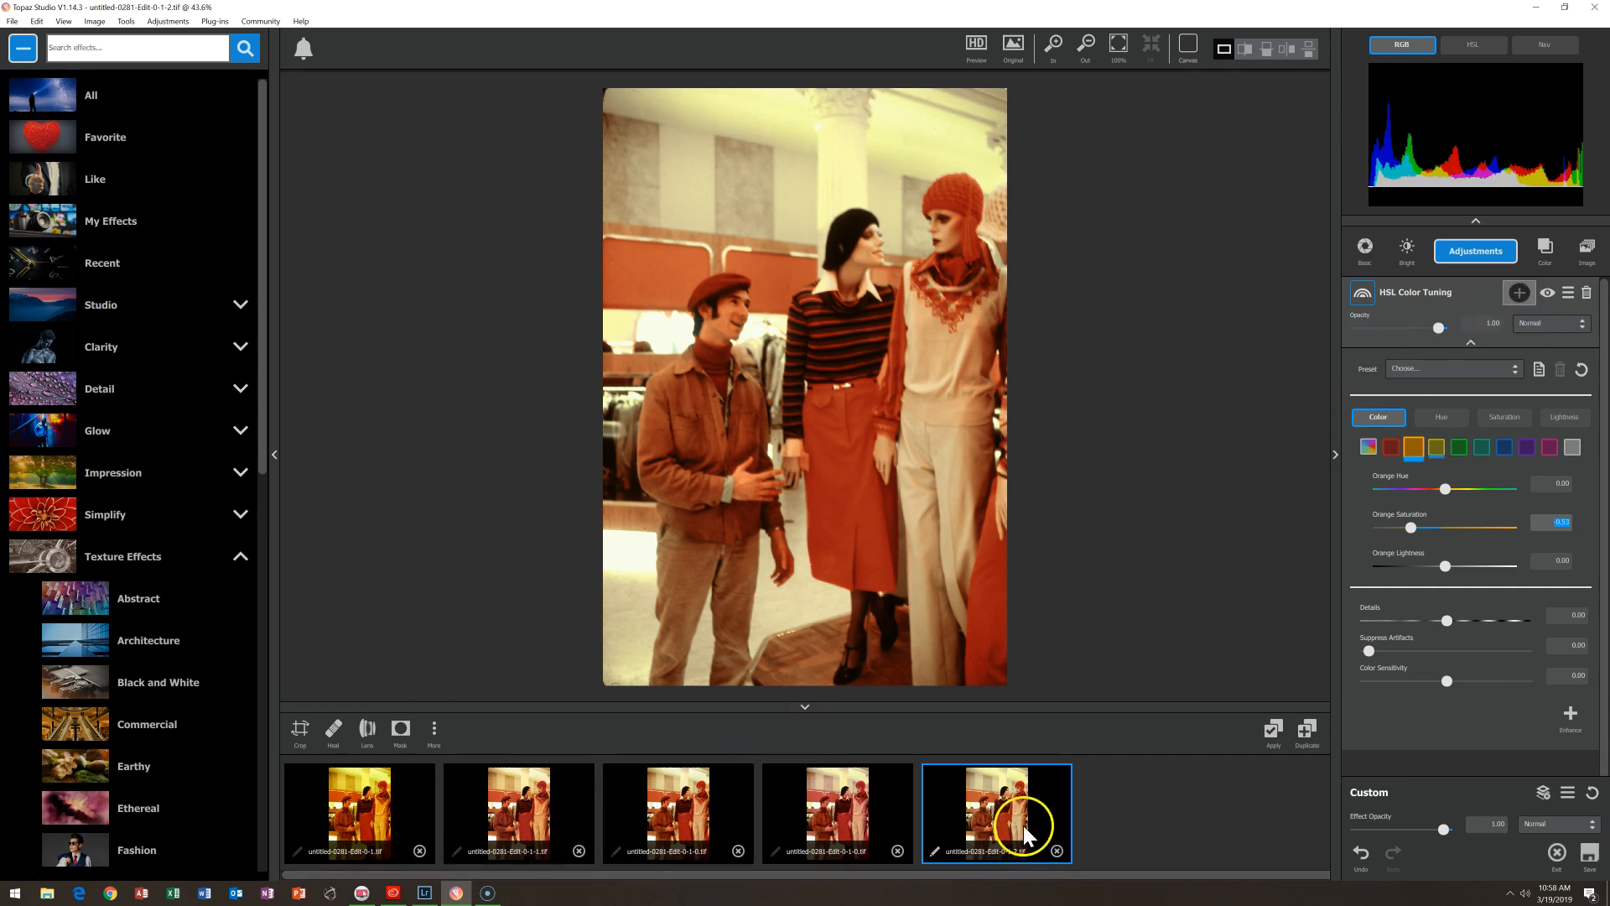
- View the white balance, luminance-masked and Color Overlay copies in turn to compare their color correction
click(513, 801)
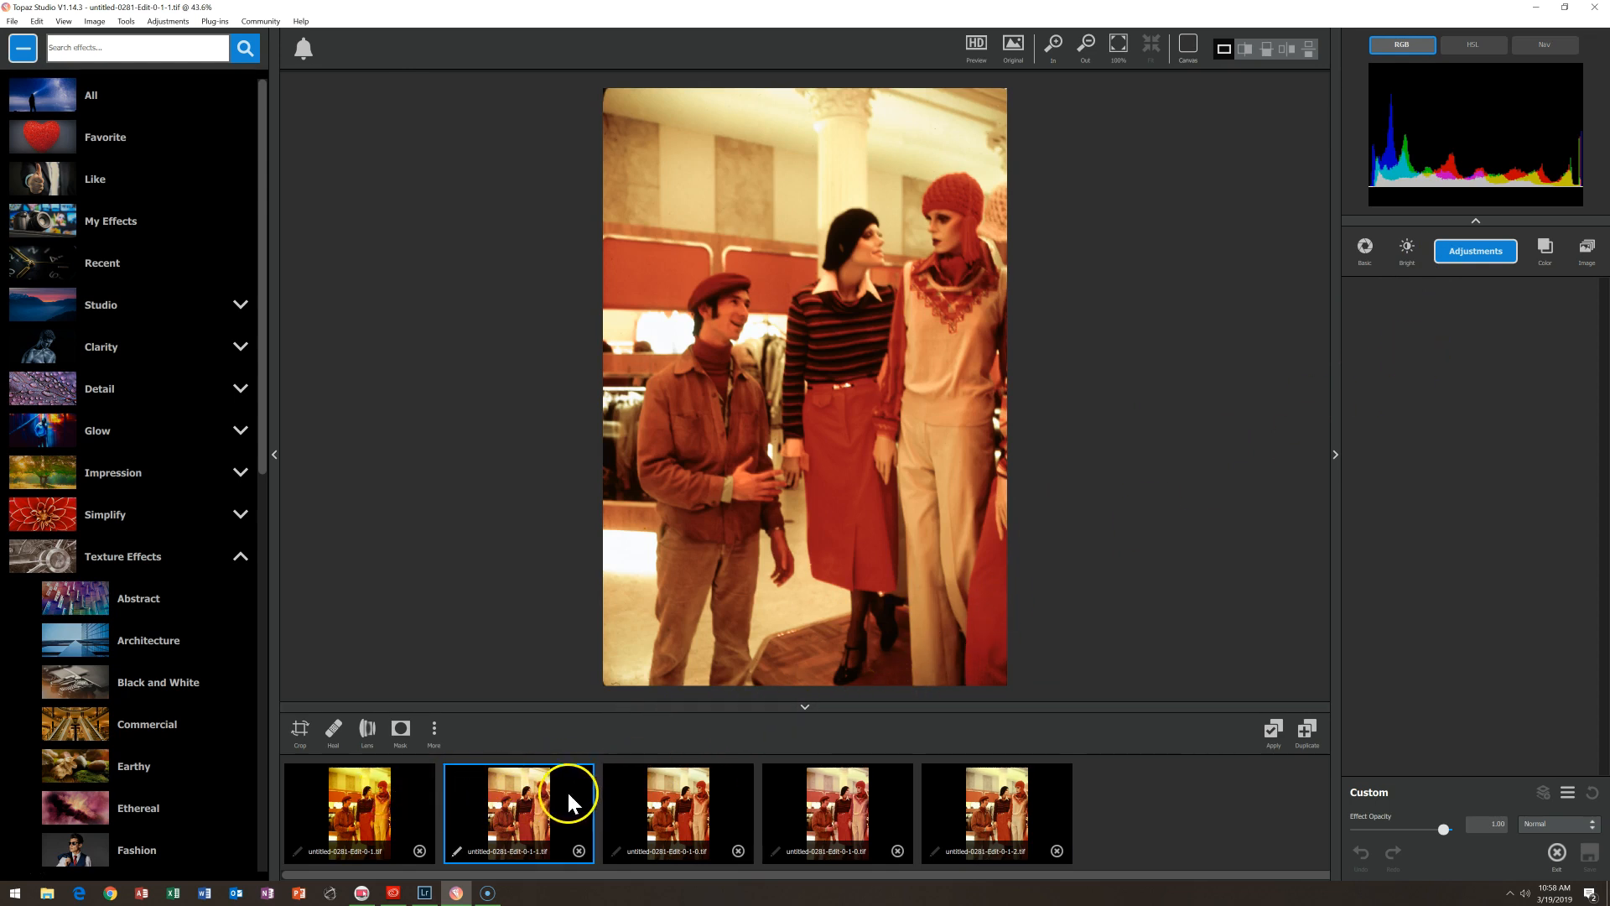
click(669, 808)
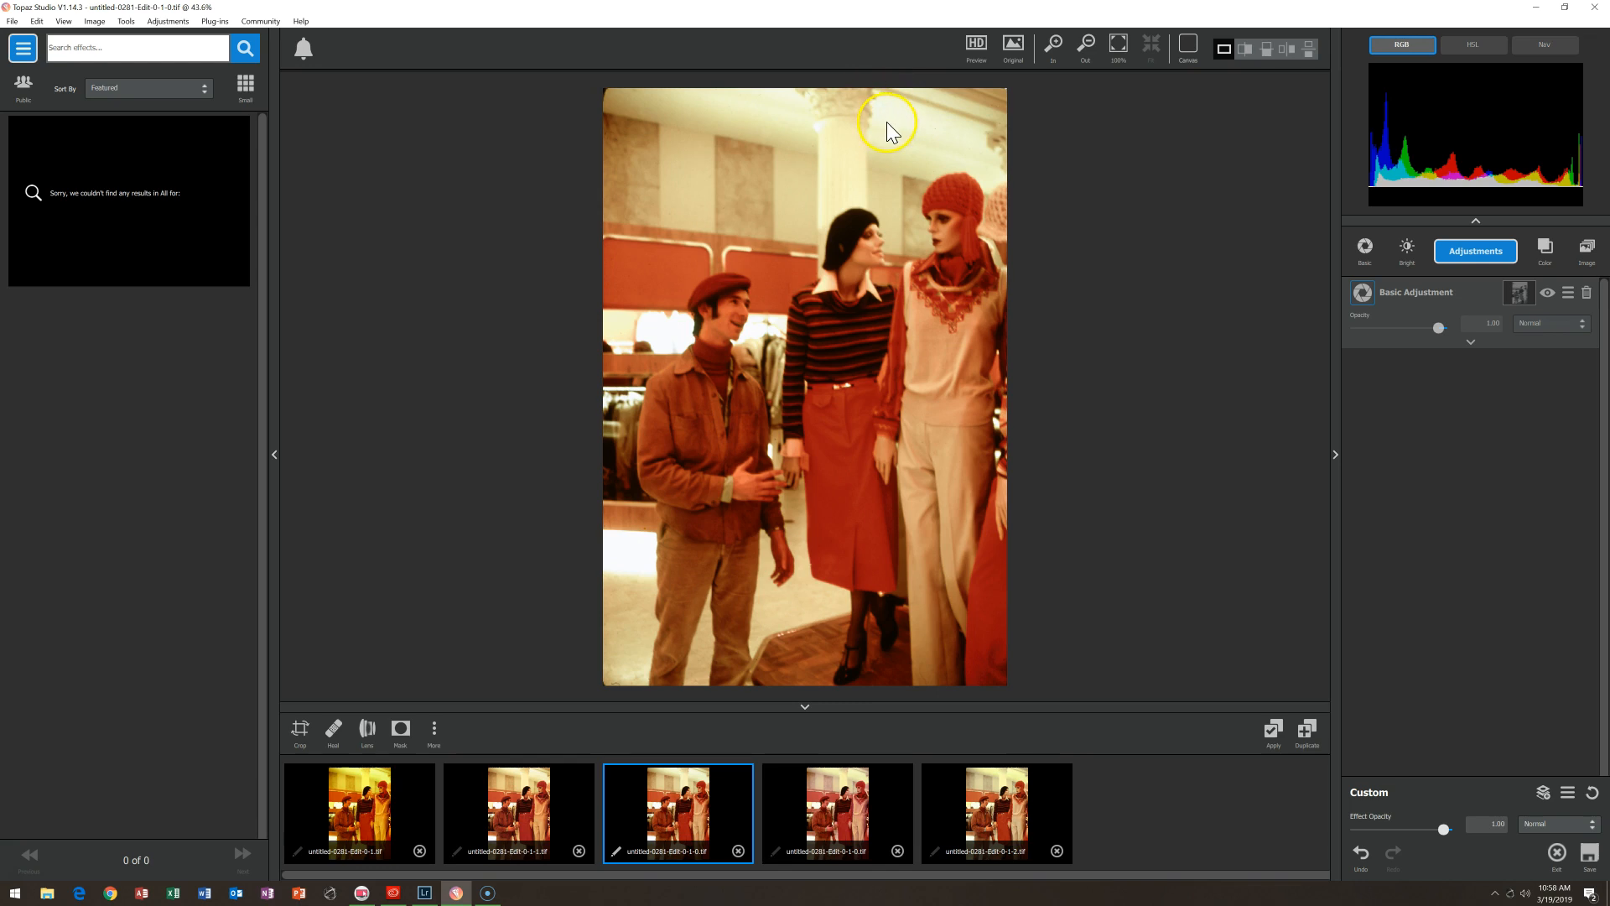
click(857, 814)
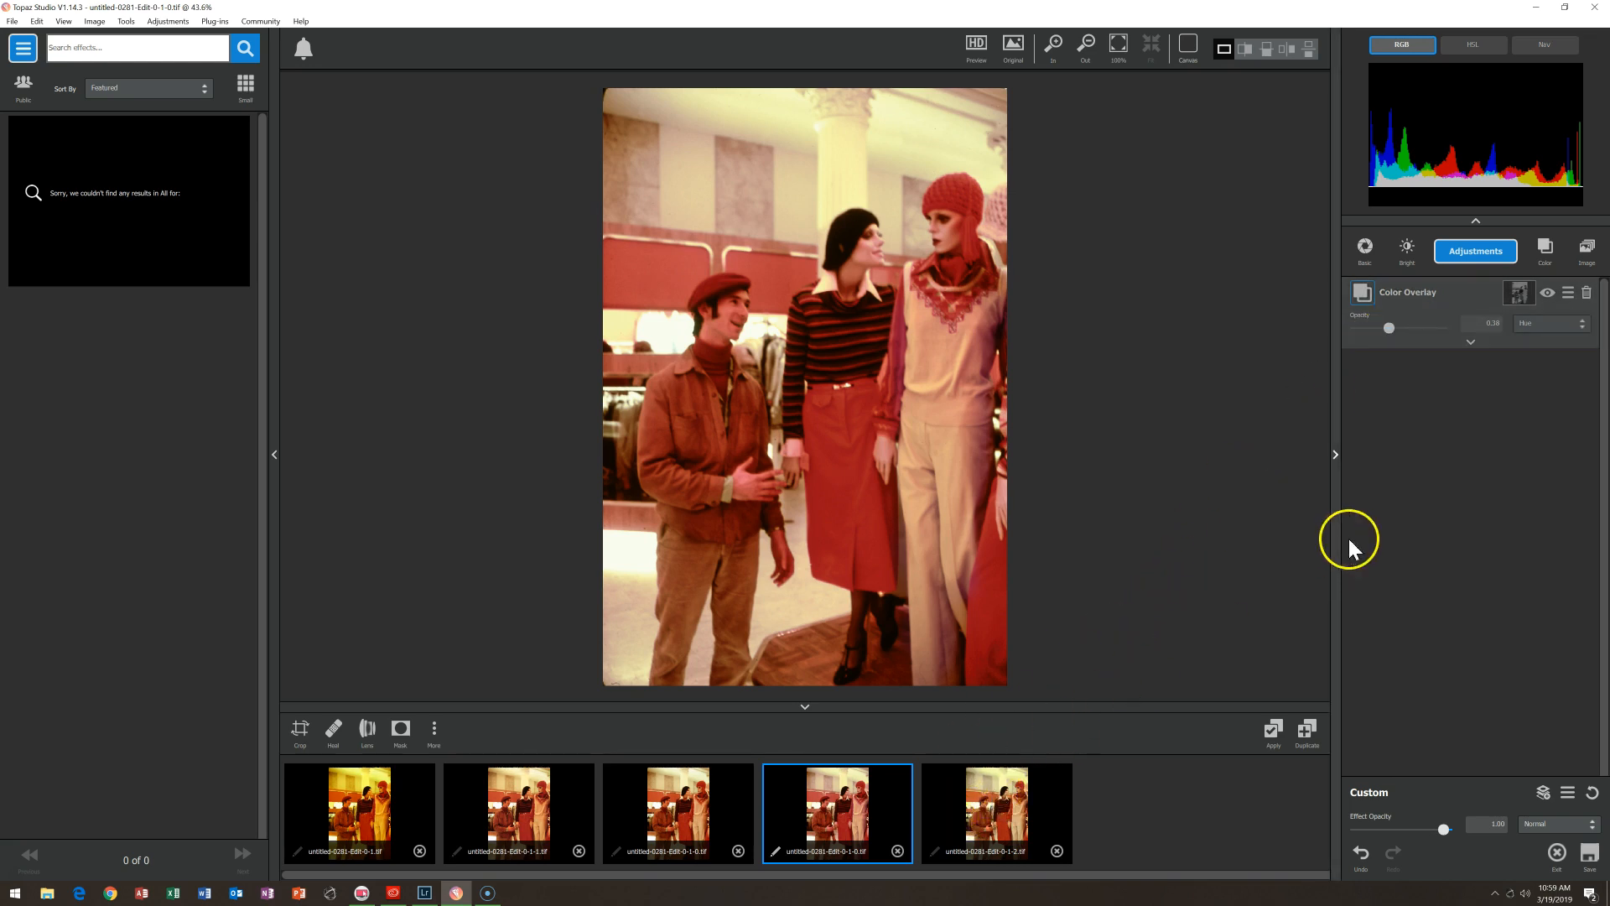
- Brighten the Color Overlay's purple to a value of about 211 and fine-tune its hue slightly
click(1470, 344)
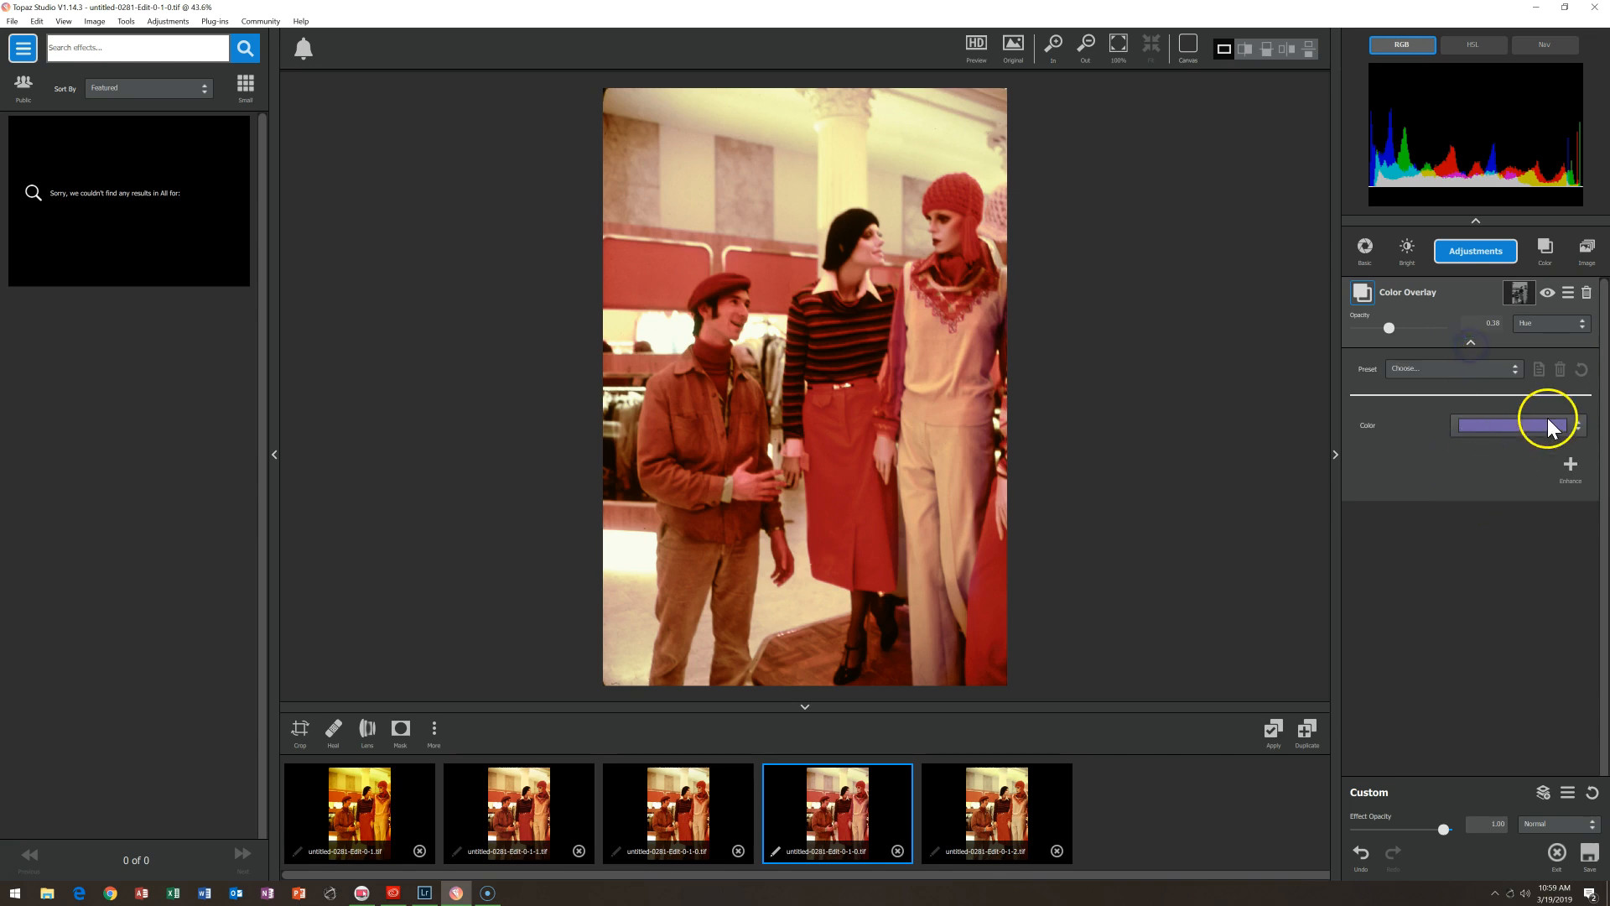
click(1492, 426)
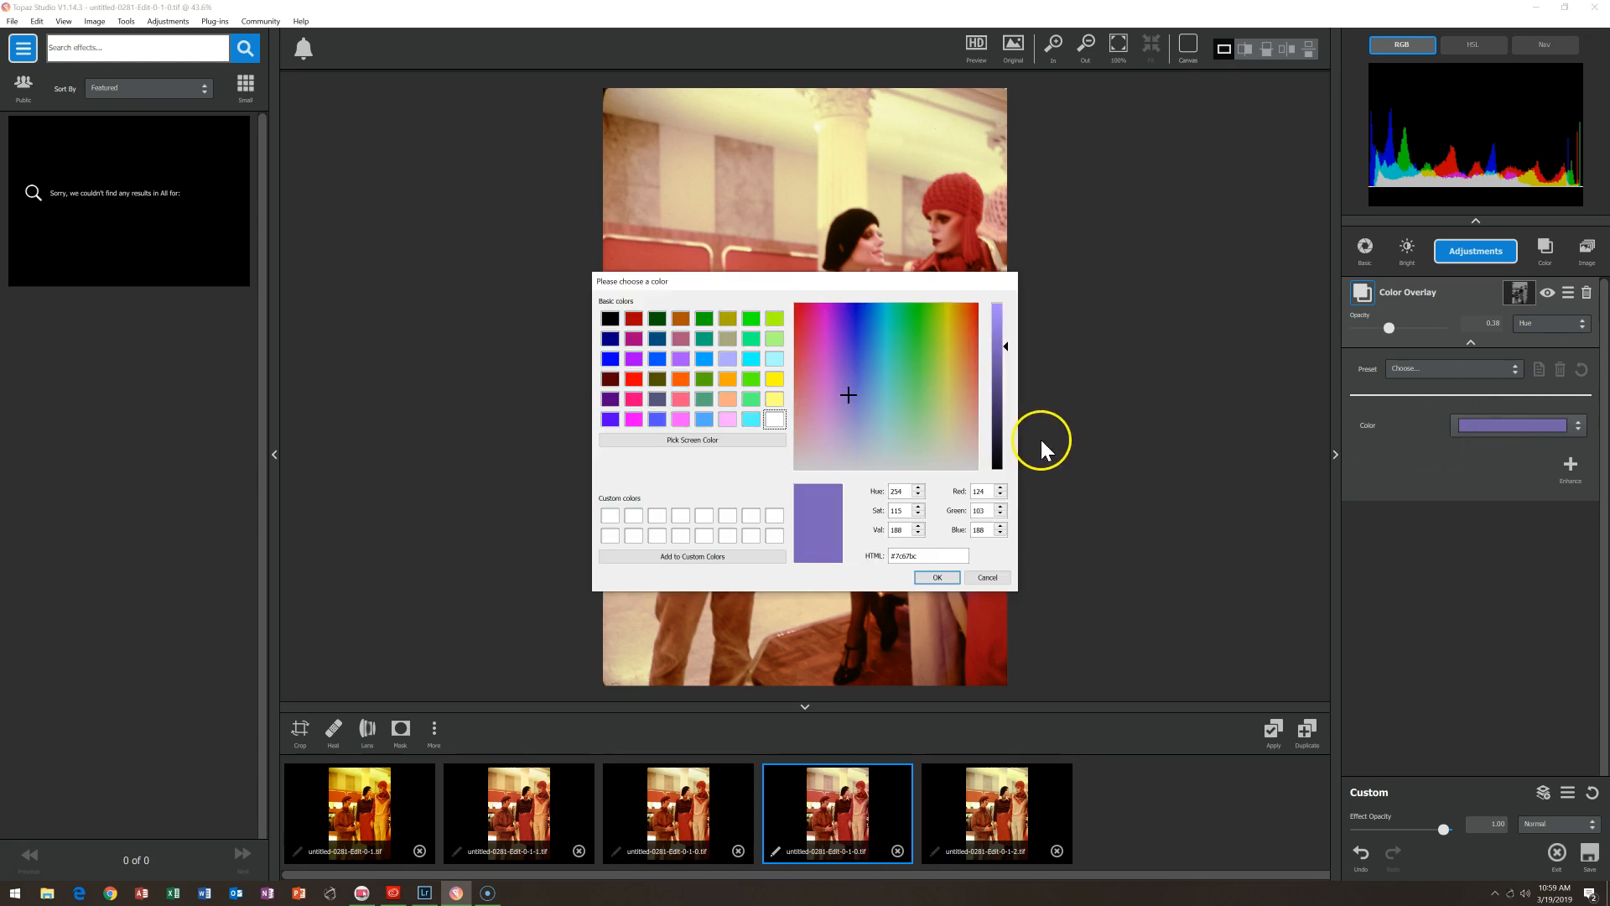
mouse_move(1005, 345)
mouse_down()
mouse_move(1003, 360)
mouse_move(1003, 331)
mouse_up()
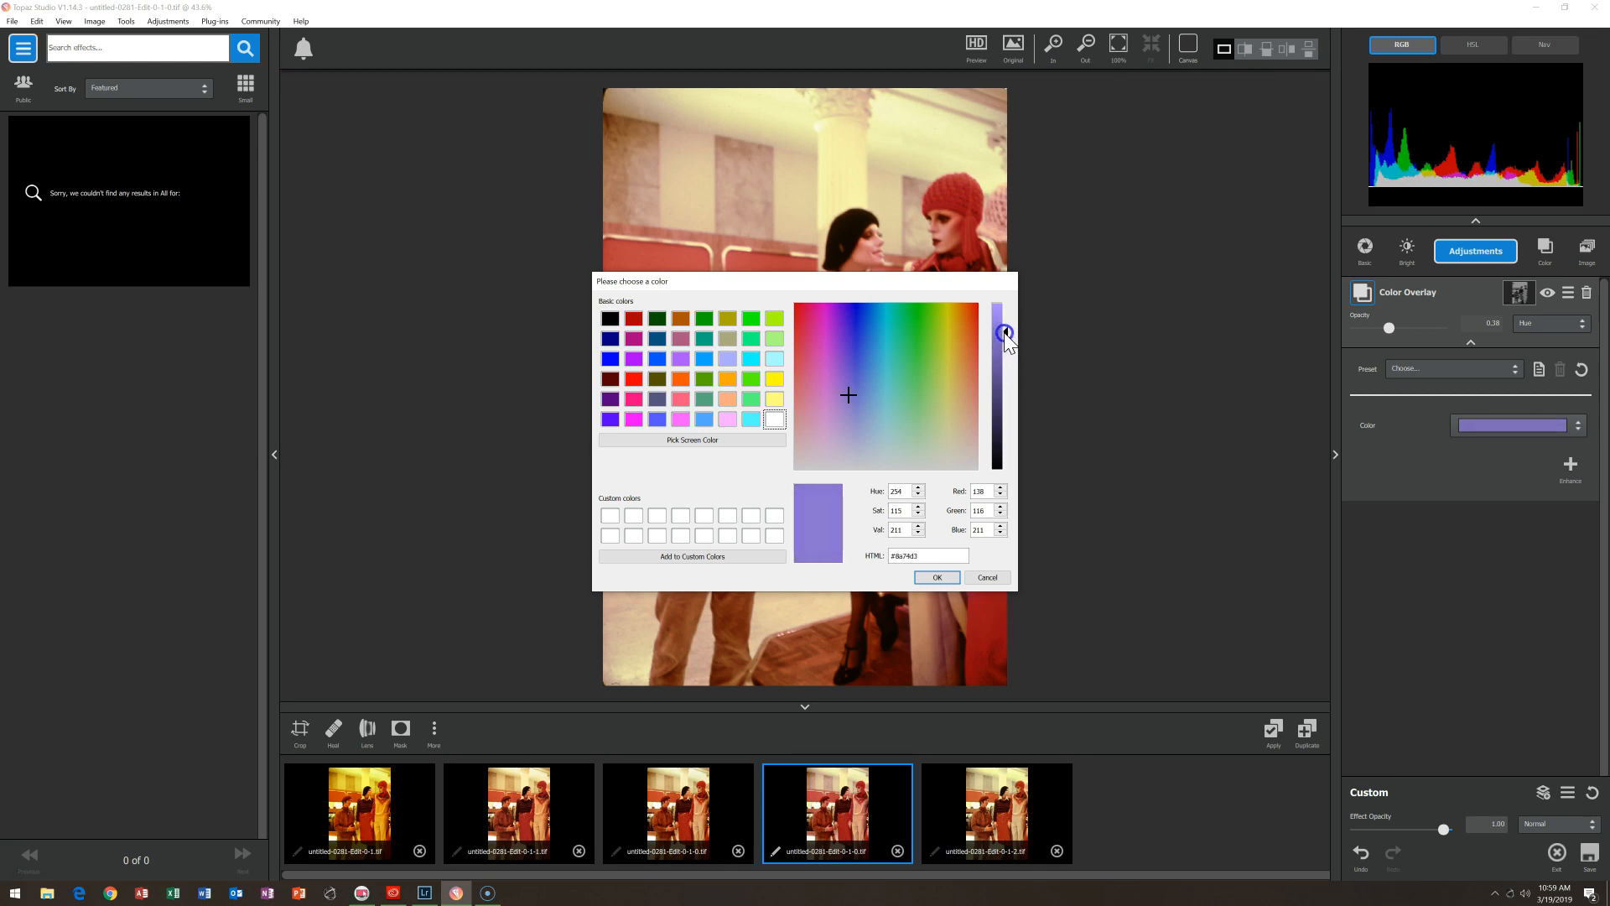
mouse_move(851, 391)
mouse_down()
mouse_move(844, 407)
mouse_move(847, 395)
mouse_up()
click(933, 577)
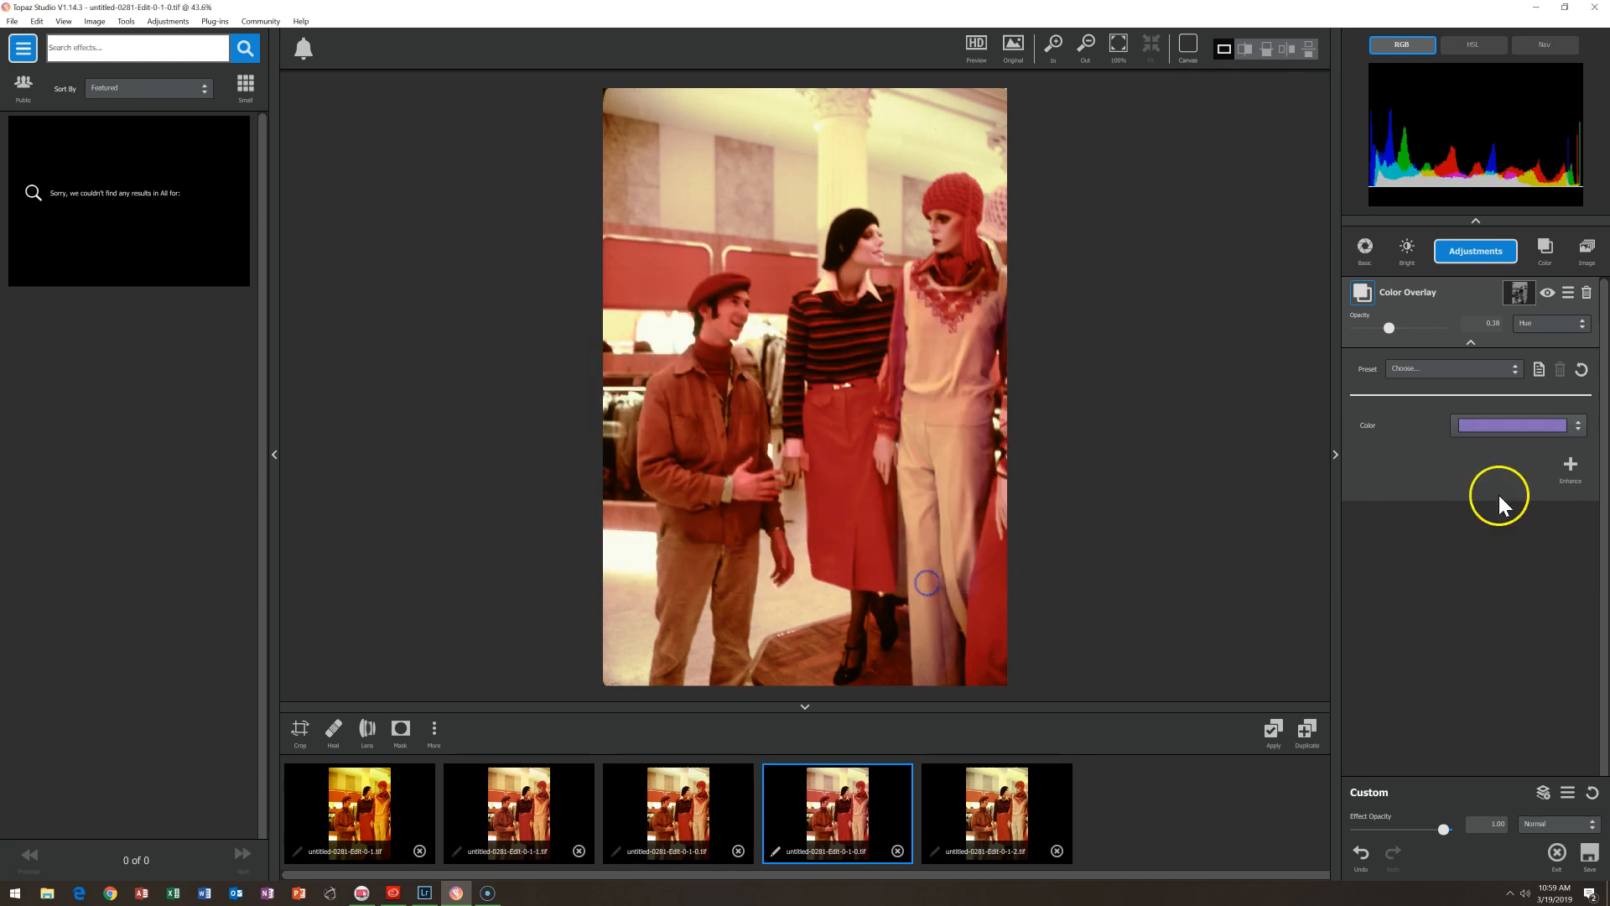
click(1471, 342)
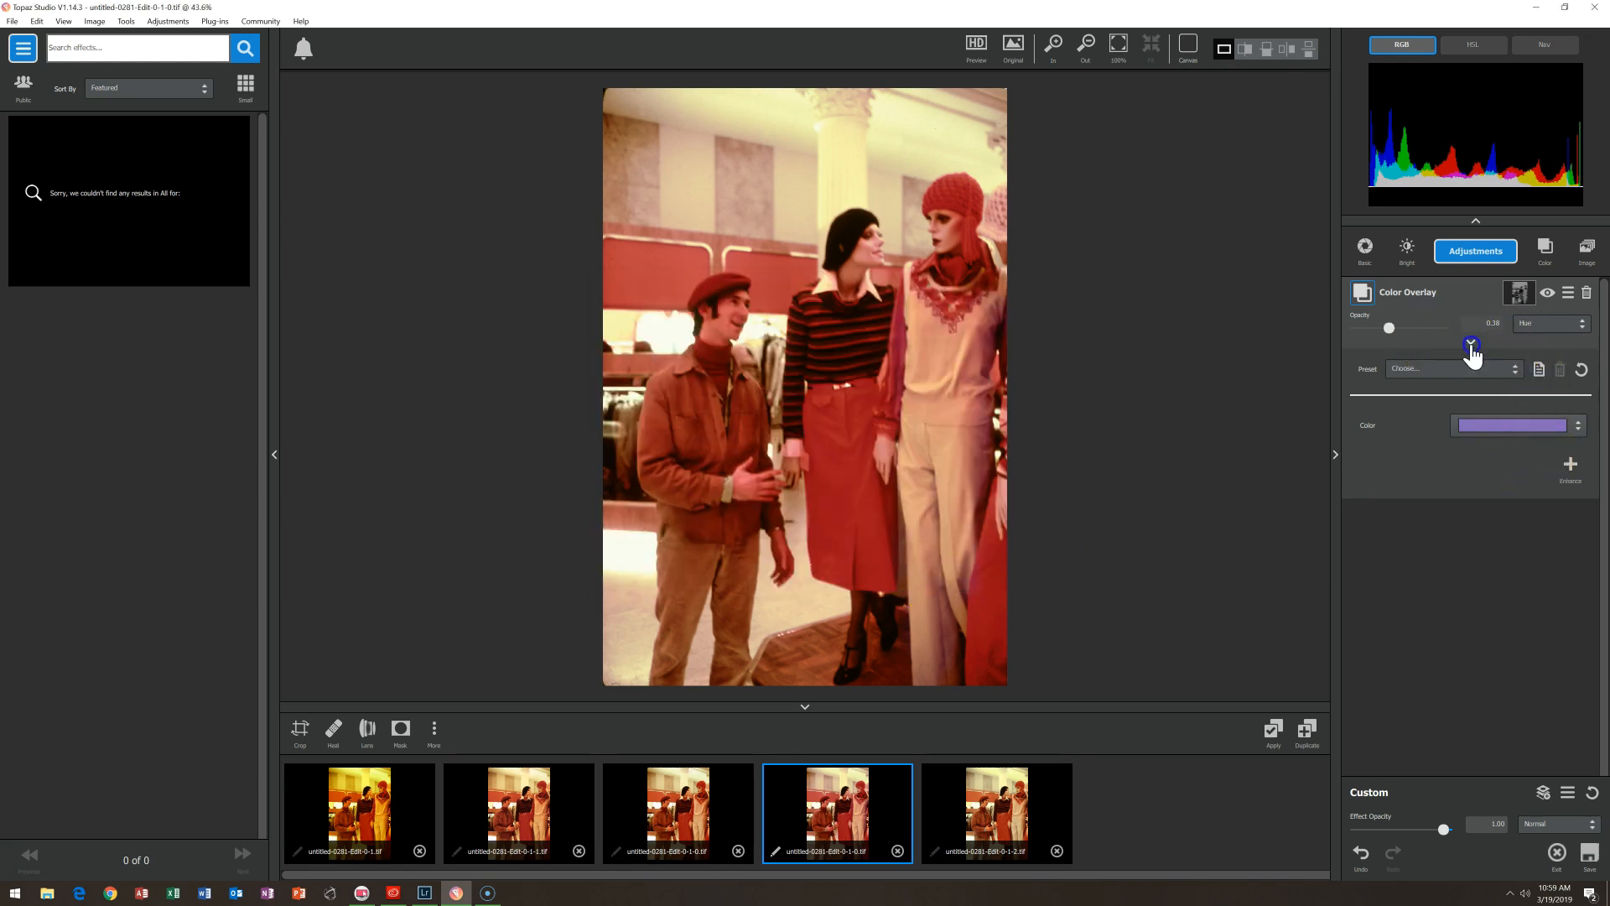
- Return to the HSL-tuned copy and examine its overall color
click(1007, 811)
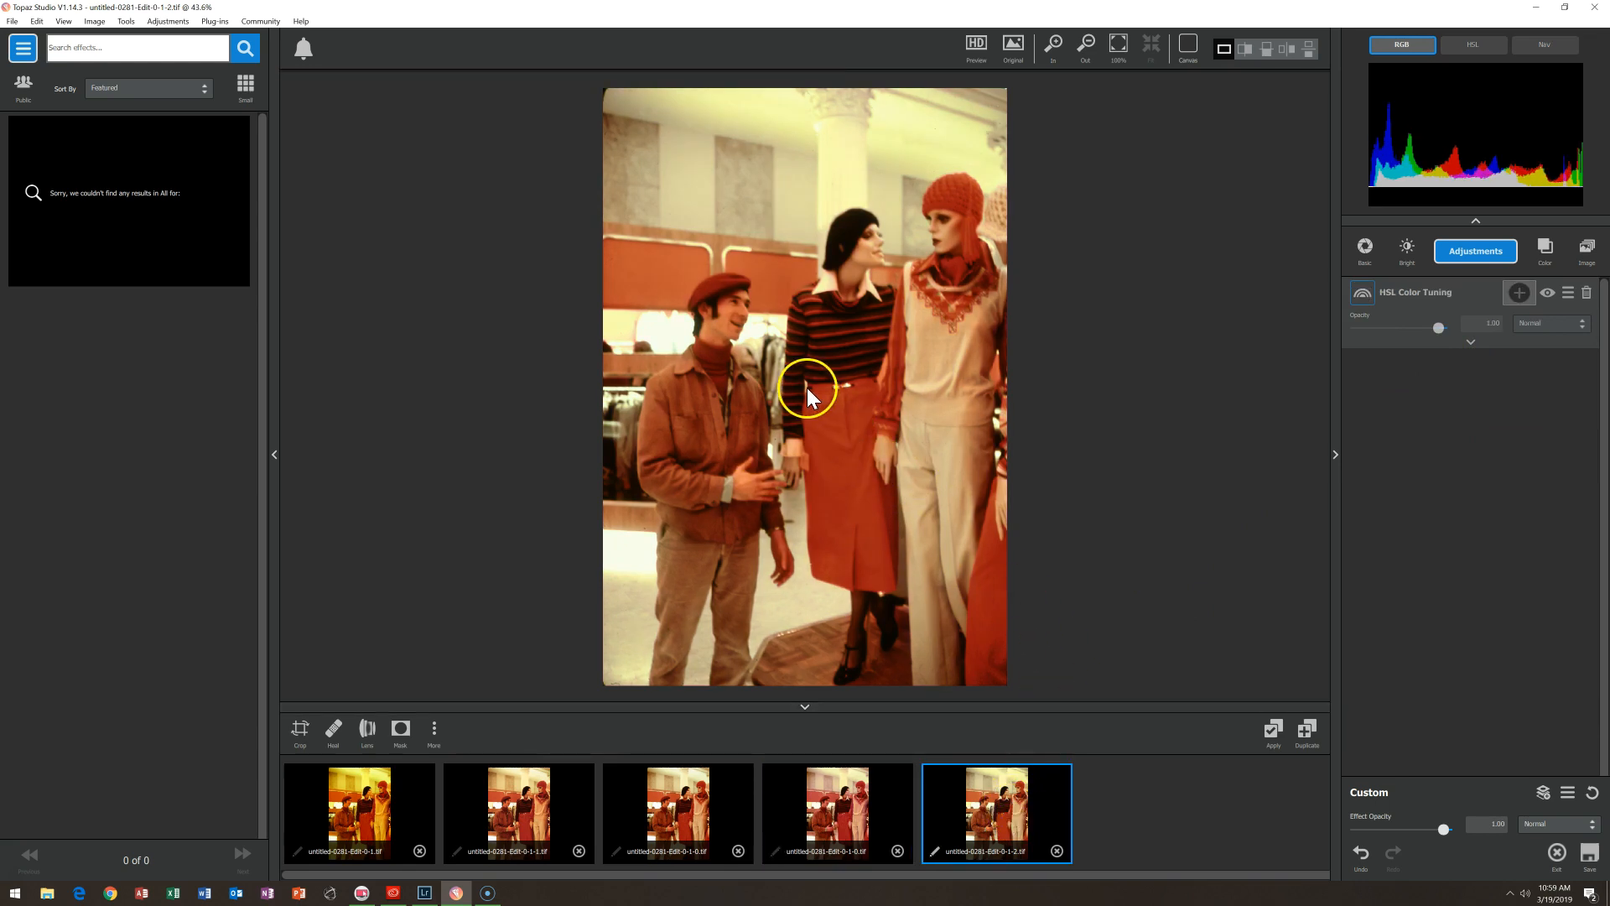
click(1431, 303)
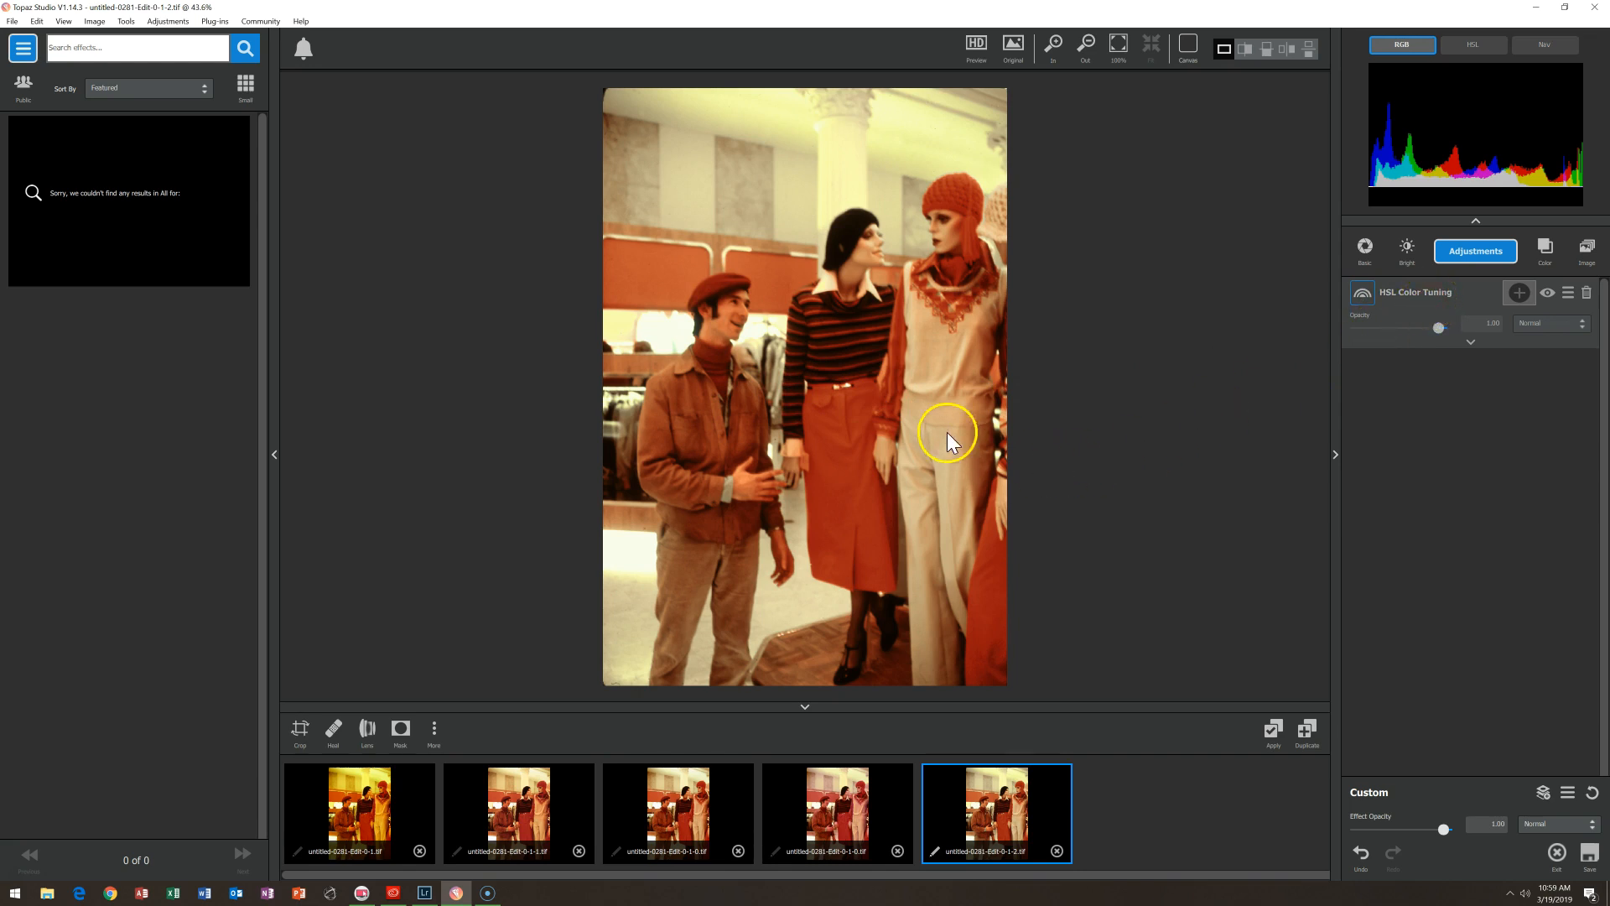